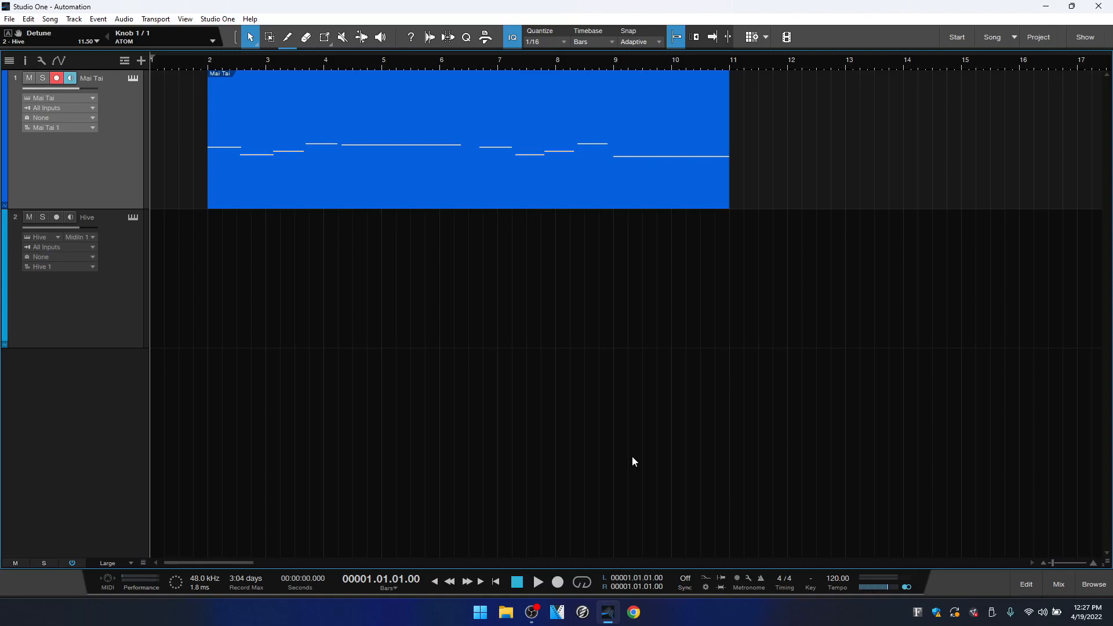
- Open the Mai Tai instrument on track 1 to view its synth controls, and close it again
left_click(133, 81)
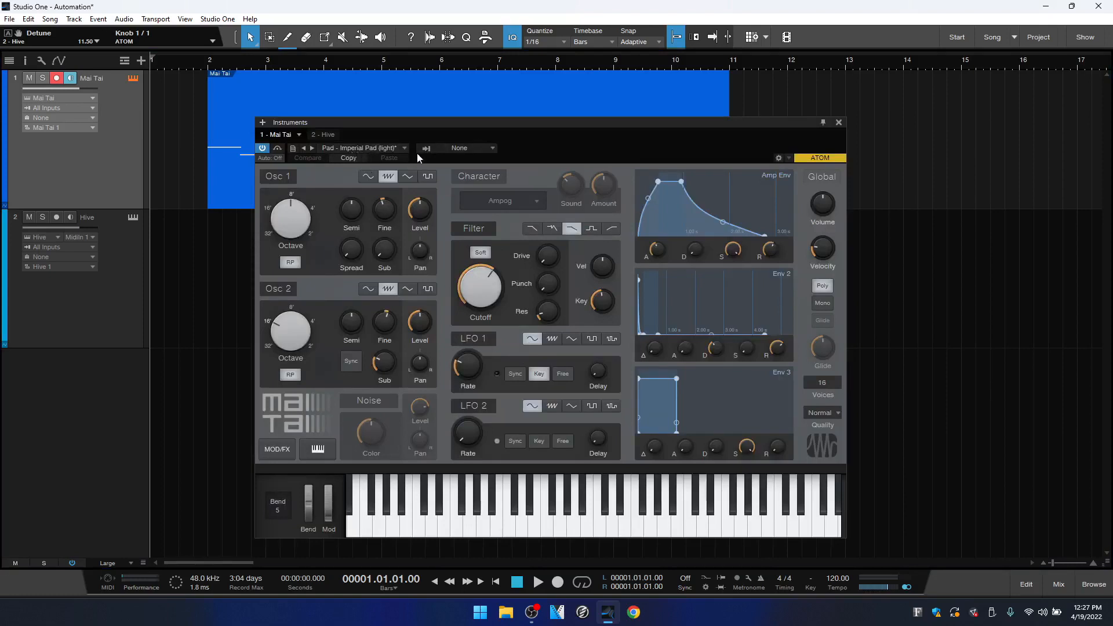
left_click(839, 123)
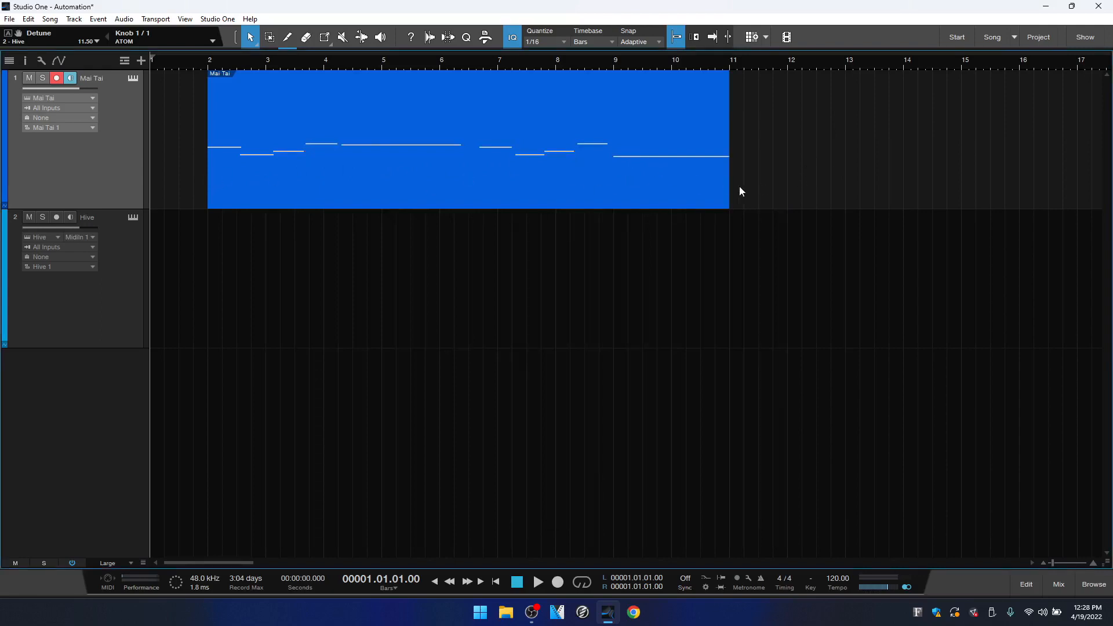
left_click(137, 78)
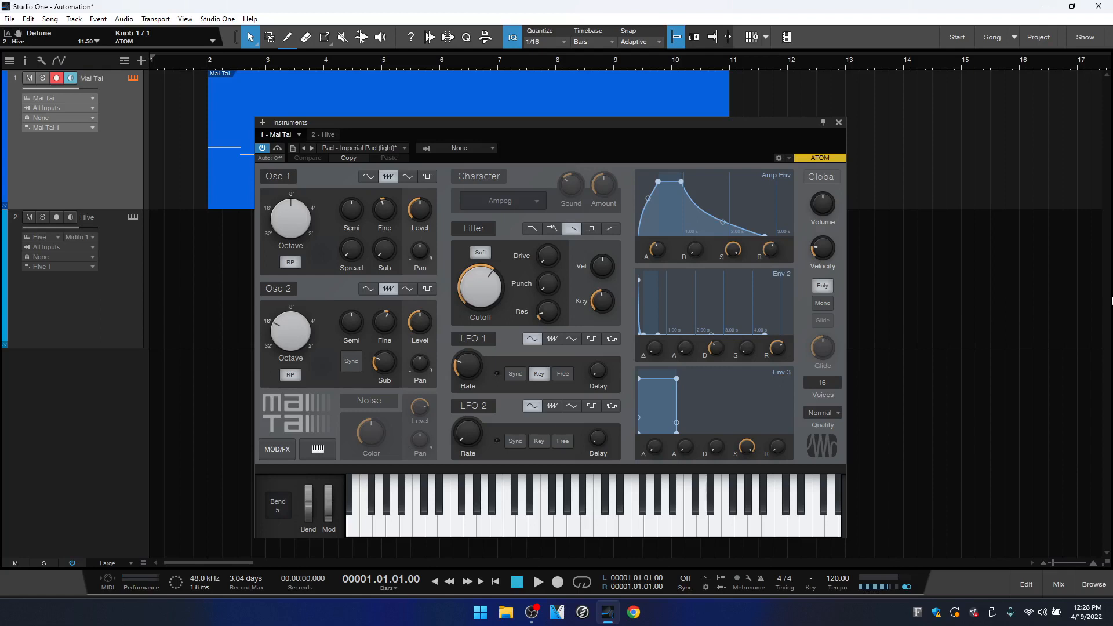
left_click(838, 122)
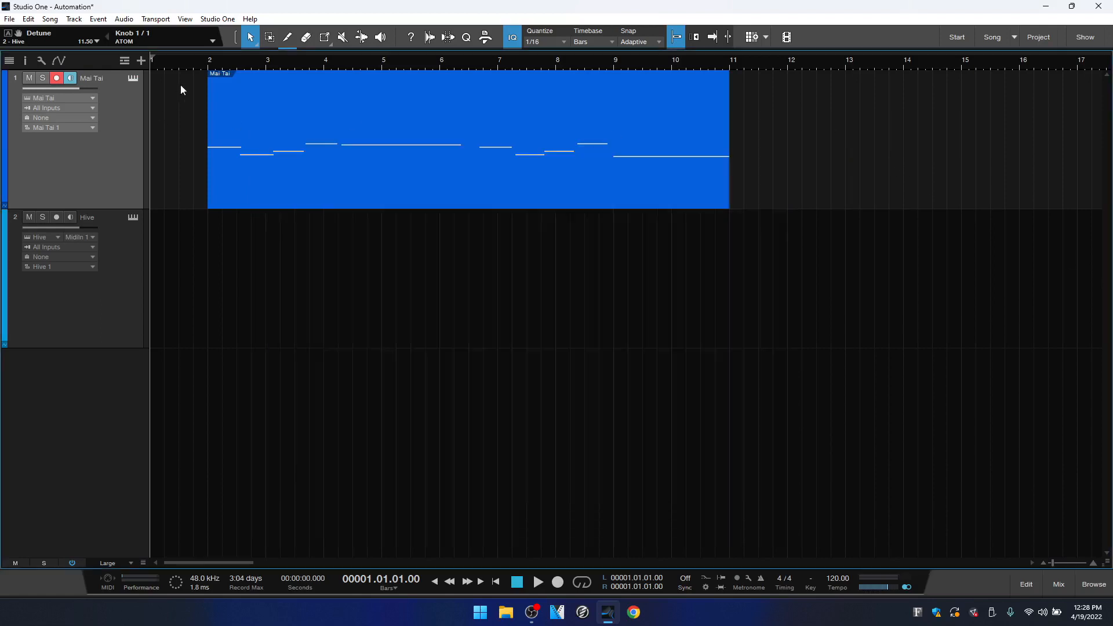
- Play the Mai Tai part through from just before bar 2 and stop after its last note
left_click(200, 60)
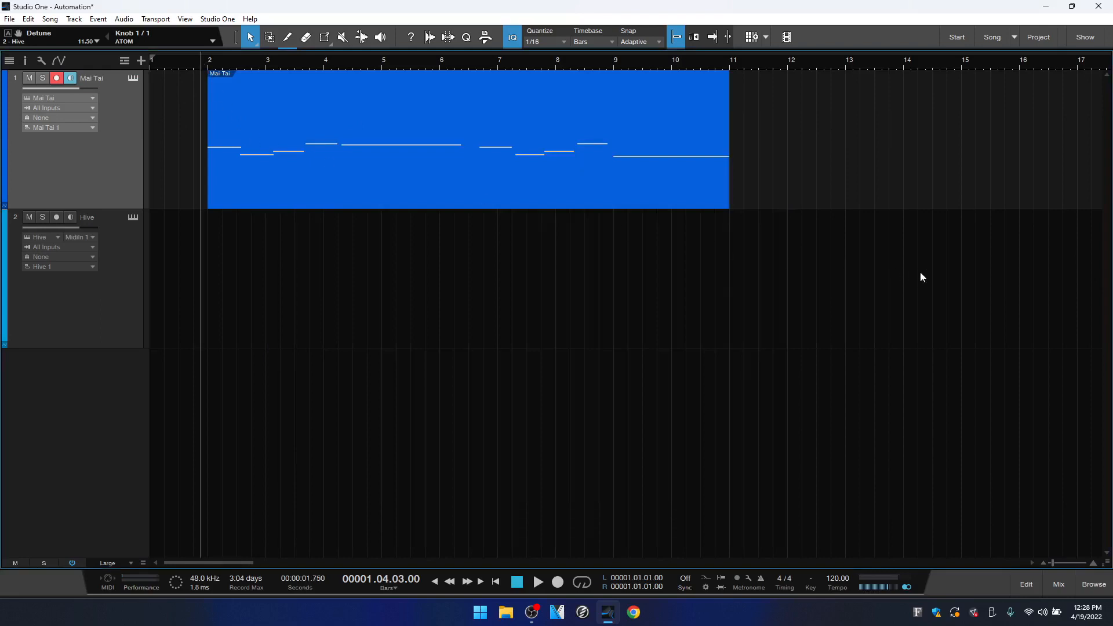
key("space")
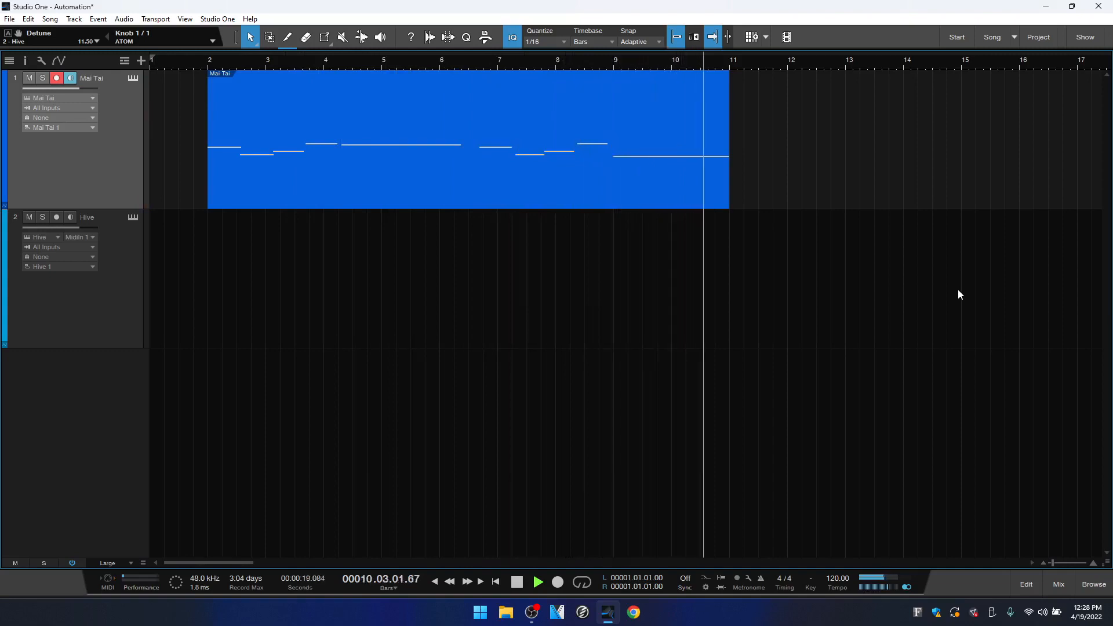
key("space")
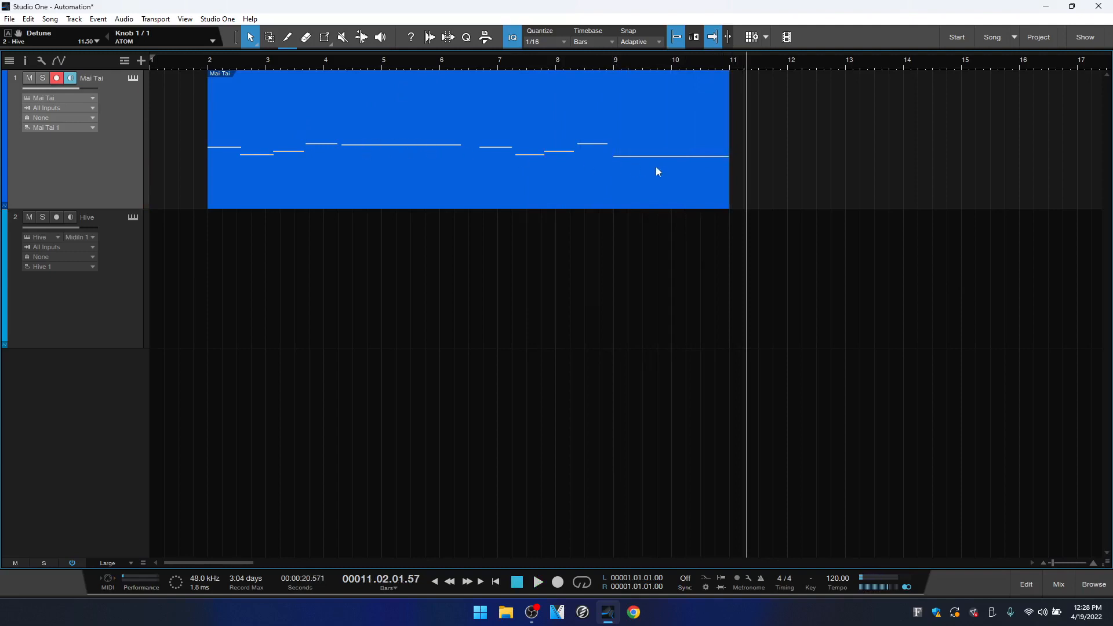
- Record a filter Cutoff movement into the Mai Tai part from bar 2, with the instrument window moved clear of the part's start
left_click(208, 68)
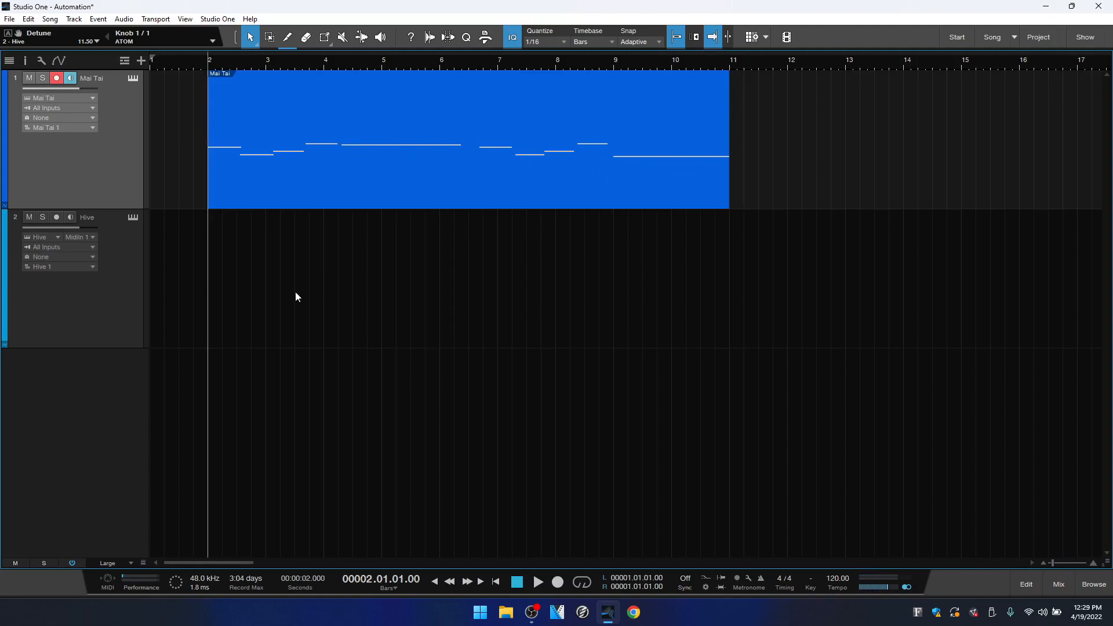
left_click(133, 78)
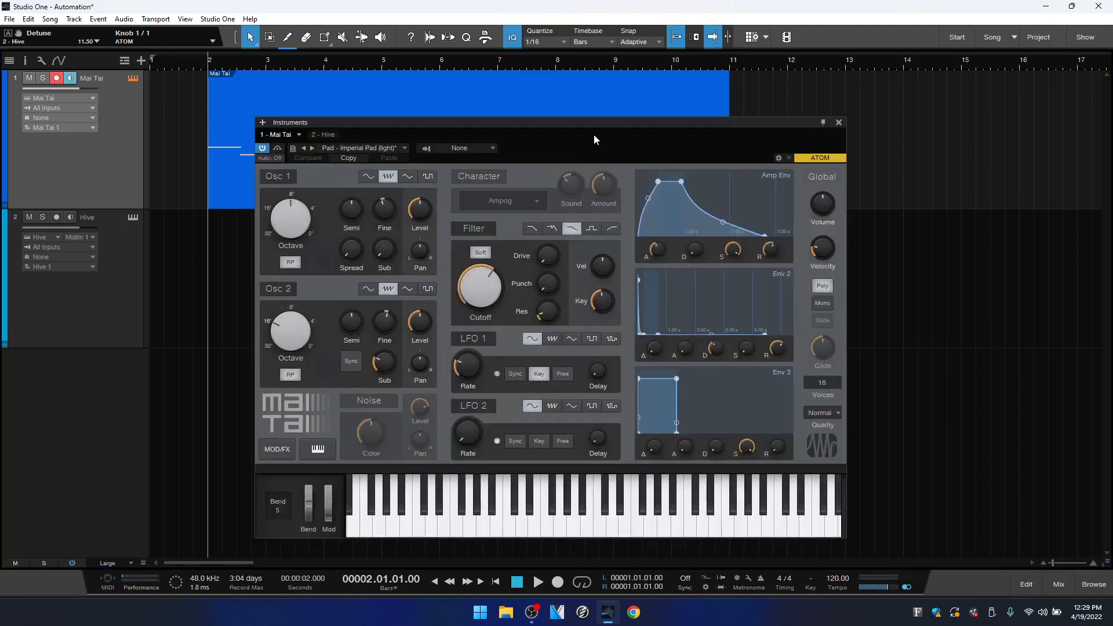
left_click_drag(582, 124, 719, 106)
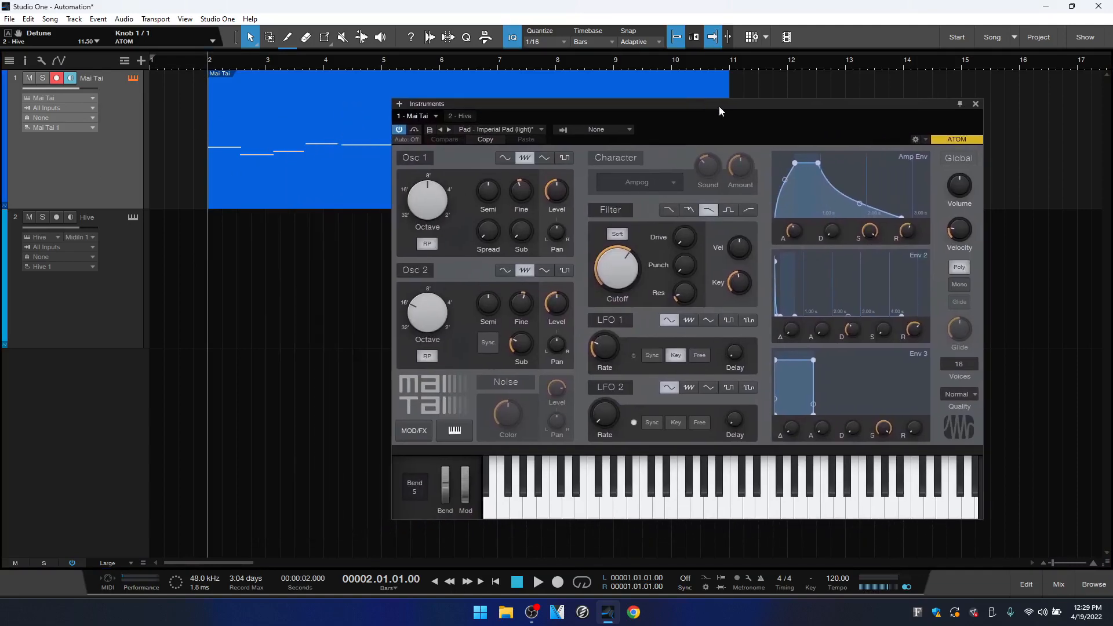
left_click(558, 582)
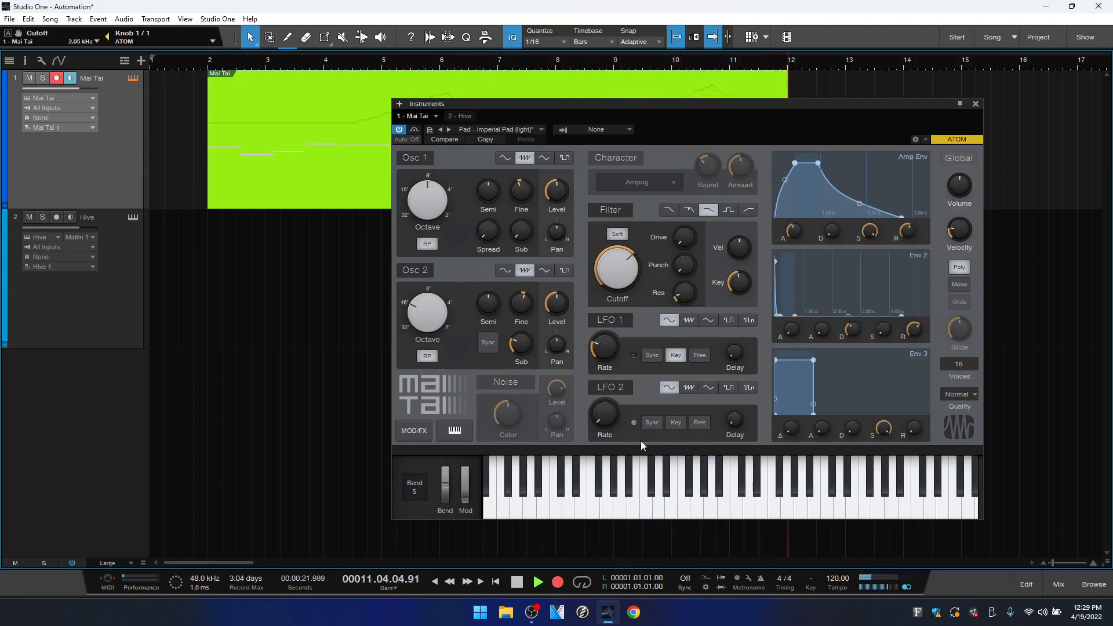
key("space")
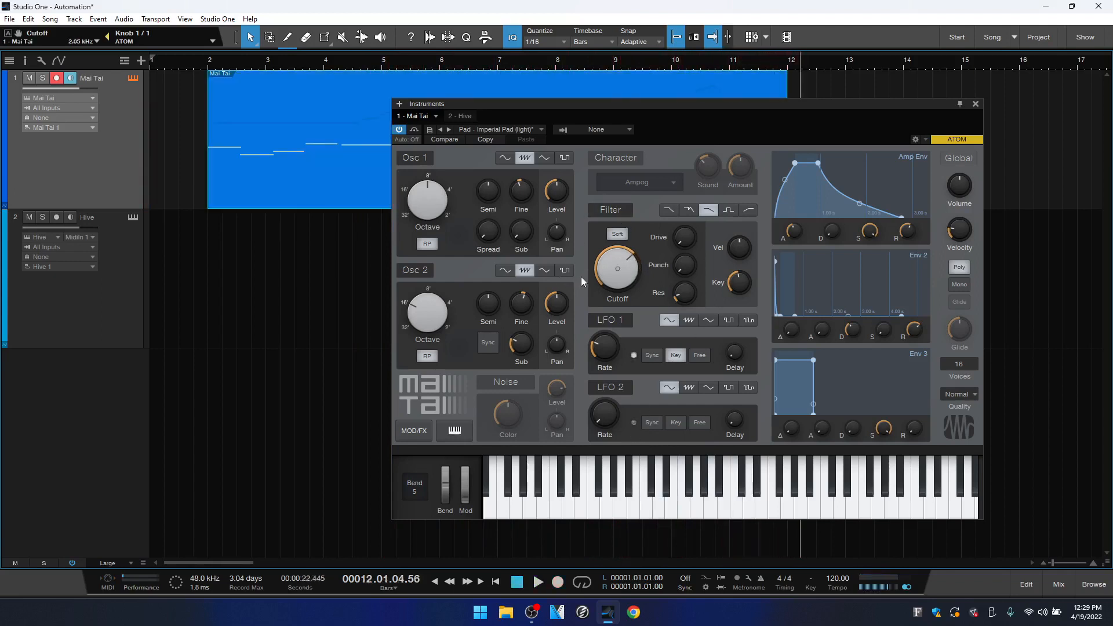
- Review the automation modes available for the Mai Tai instrument without changing the mode, and close the instrument window
mouse_move(596, 279)
left_click(409, 139)
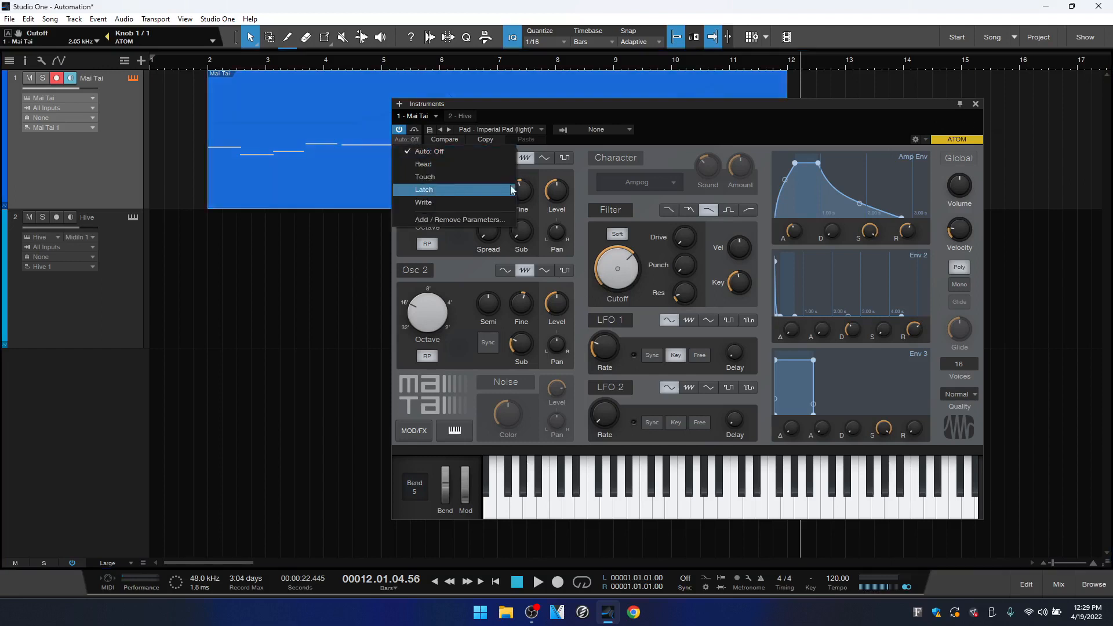
left_click(732, 122)
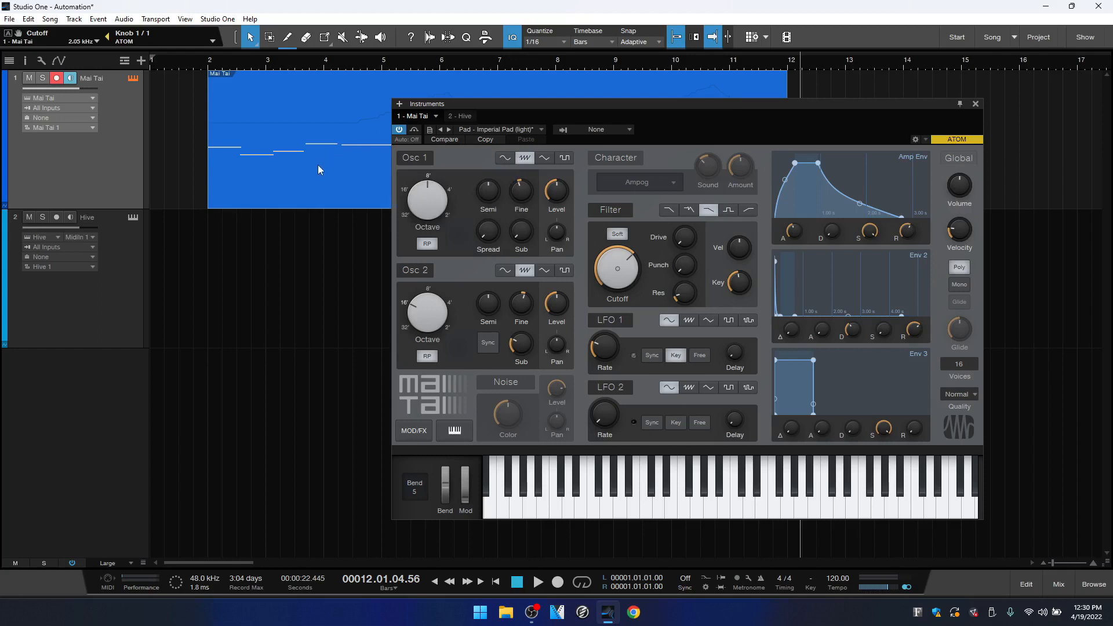
left_click(975, 104)
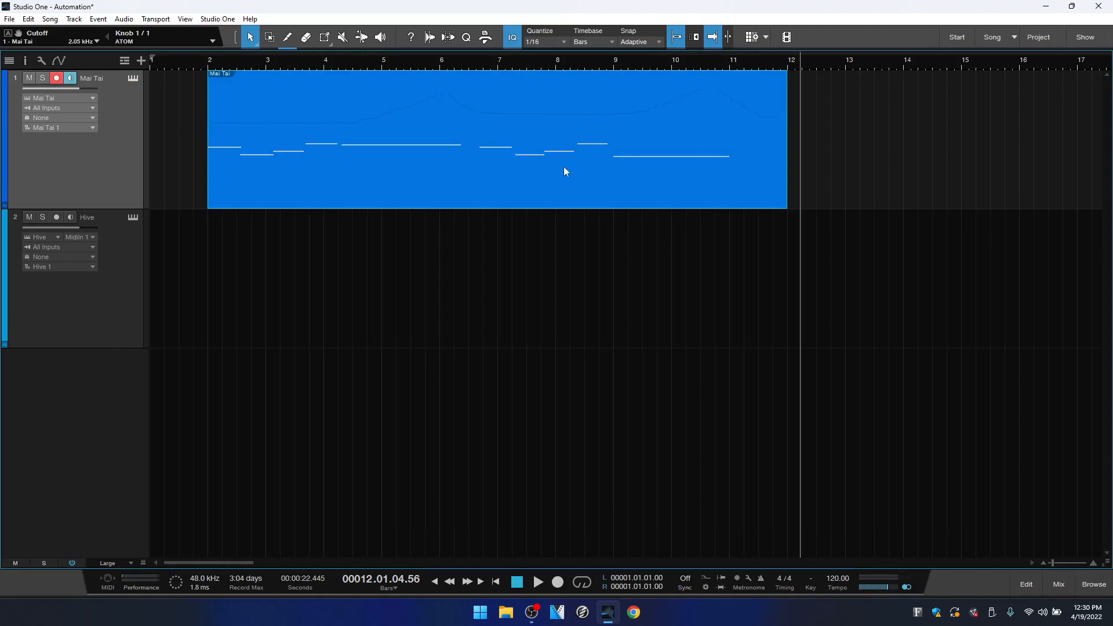
- Open the Mai Tai part in the note editor and show its Cutoff automation in an enlarged lane, viewed from bar 2
double_click(486, 180)
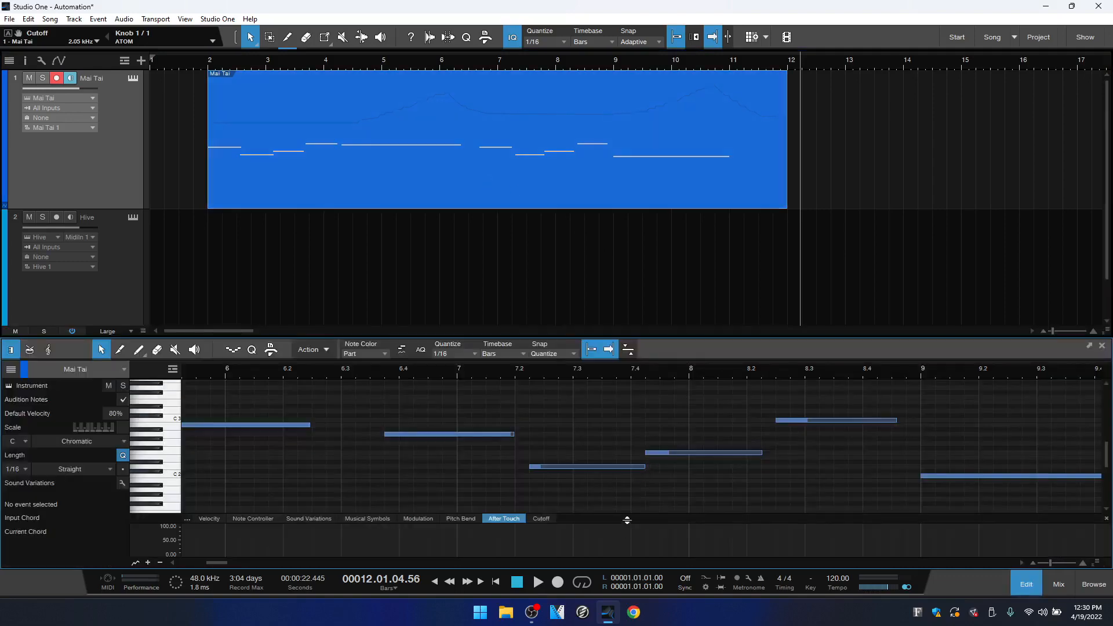
left_click_drag(627, 520, 626, 504)
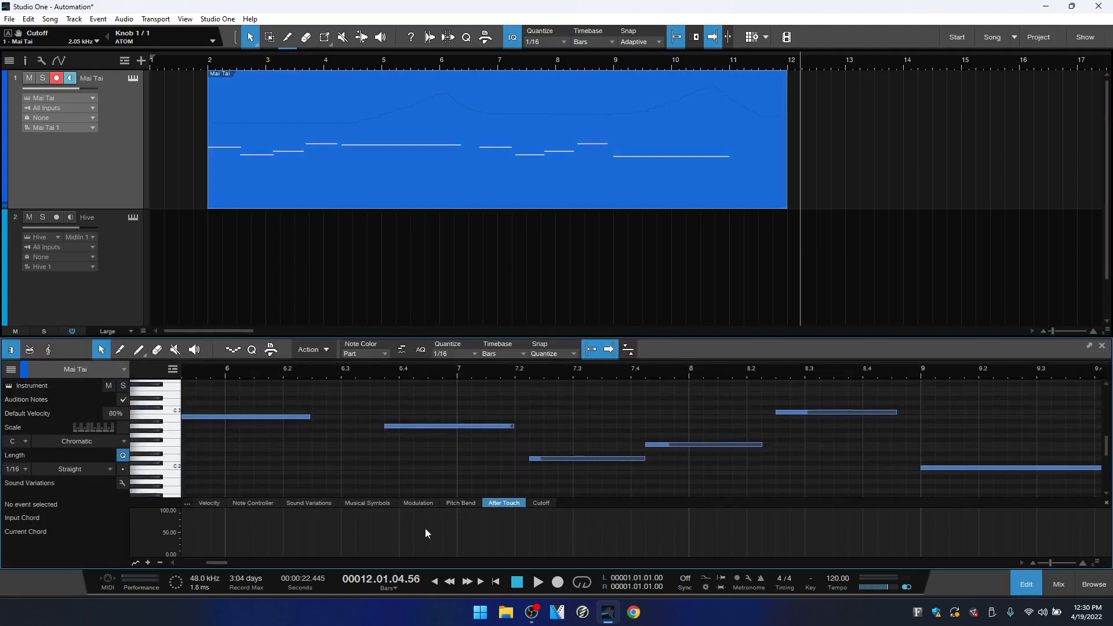
left_click(541, 505)
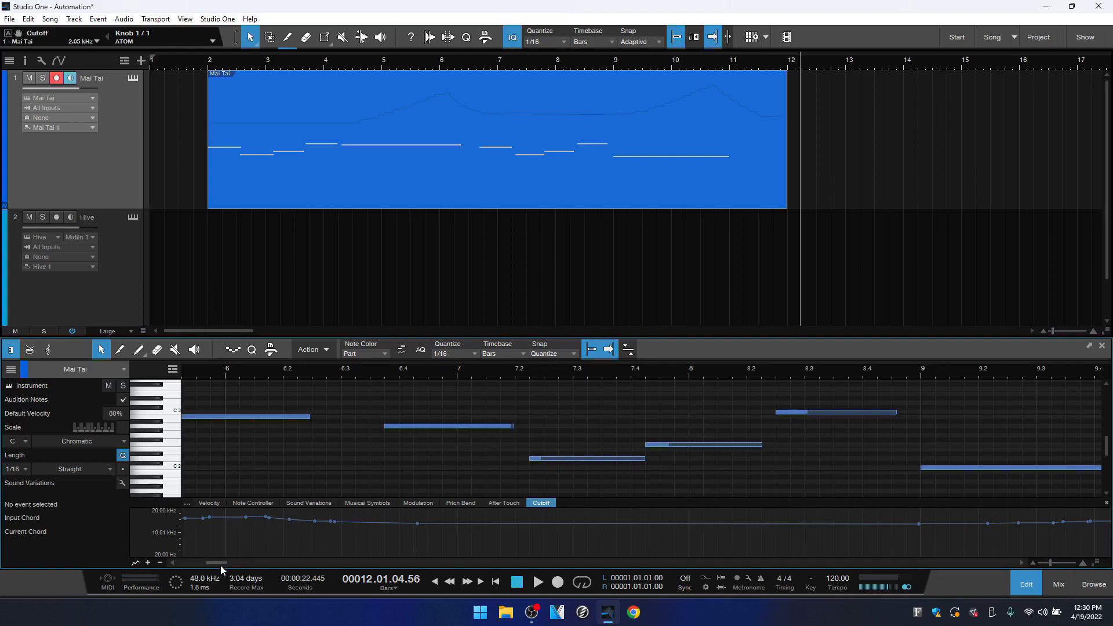
key("w")
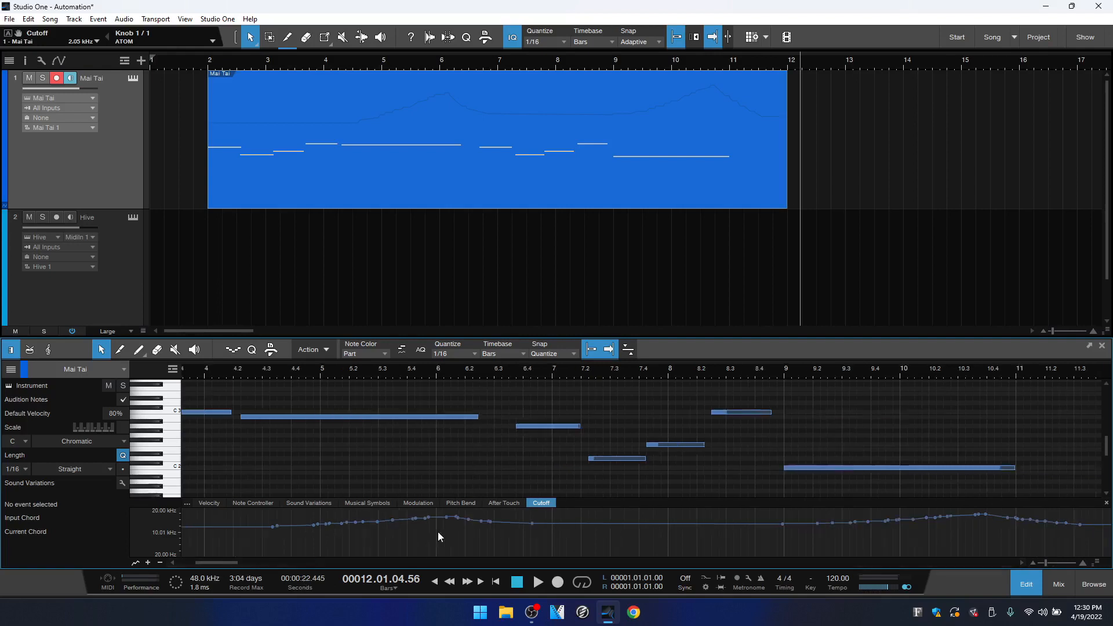
mouse_move(225, 564)
left_mouse_down()
mouse_move(259, 566)
mouse_move(212, 567)
left_mouse_up()
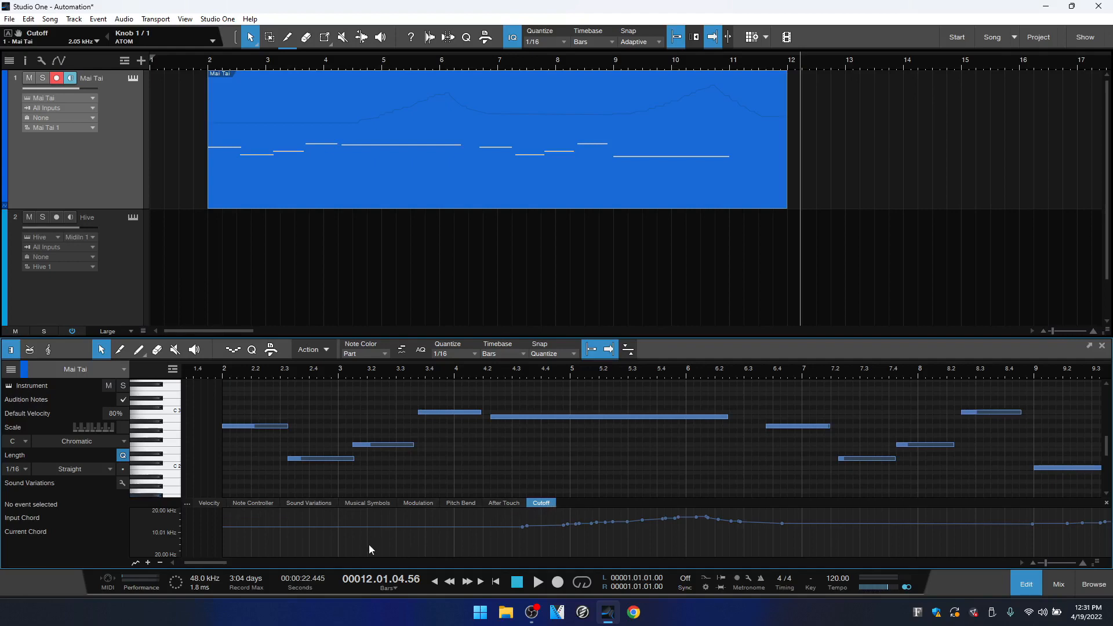
- Add the filter's Resonance parameter to the part's automation lanes
right_click(542, 507)
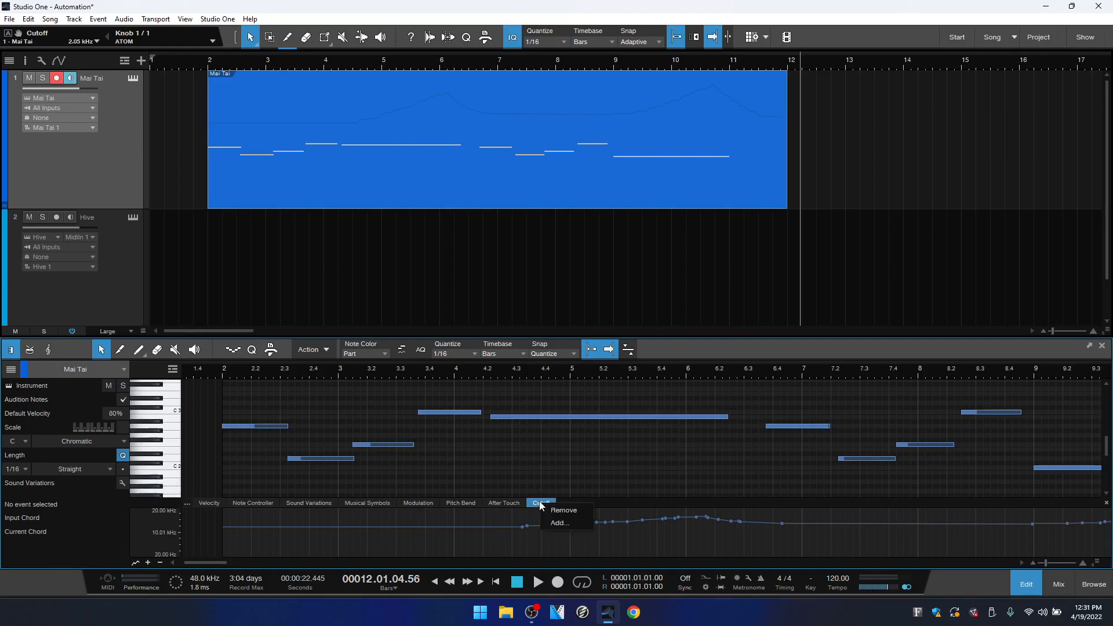
left_click(408, 544)
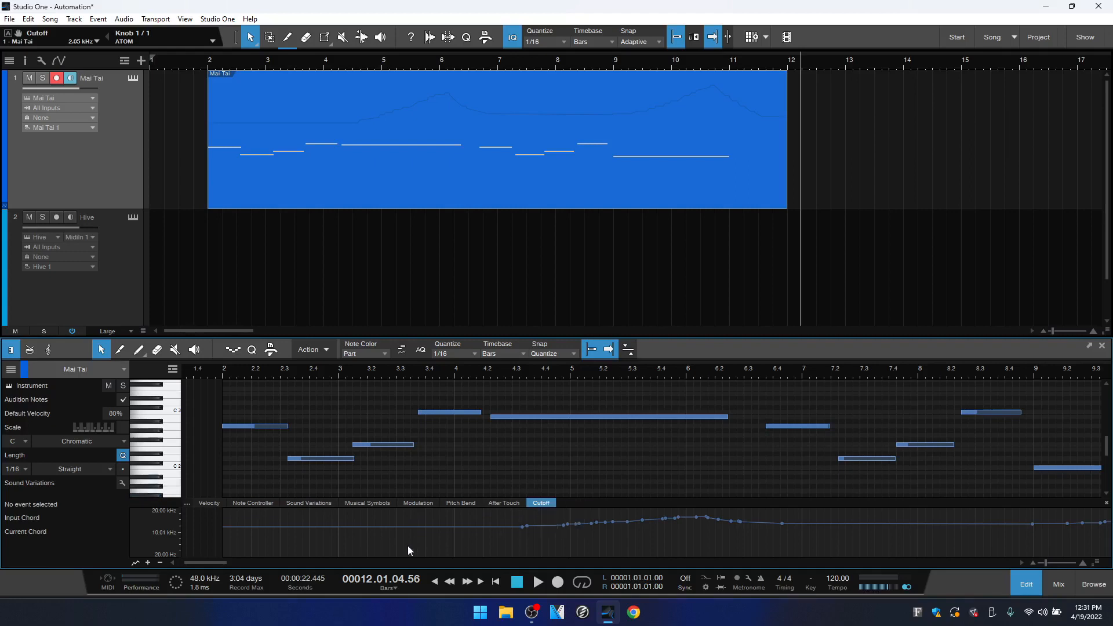
left_click(188, 504)
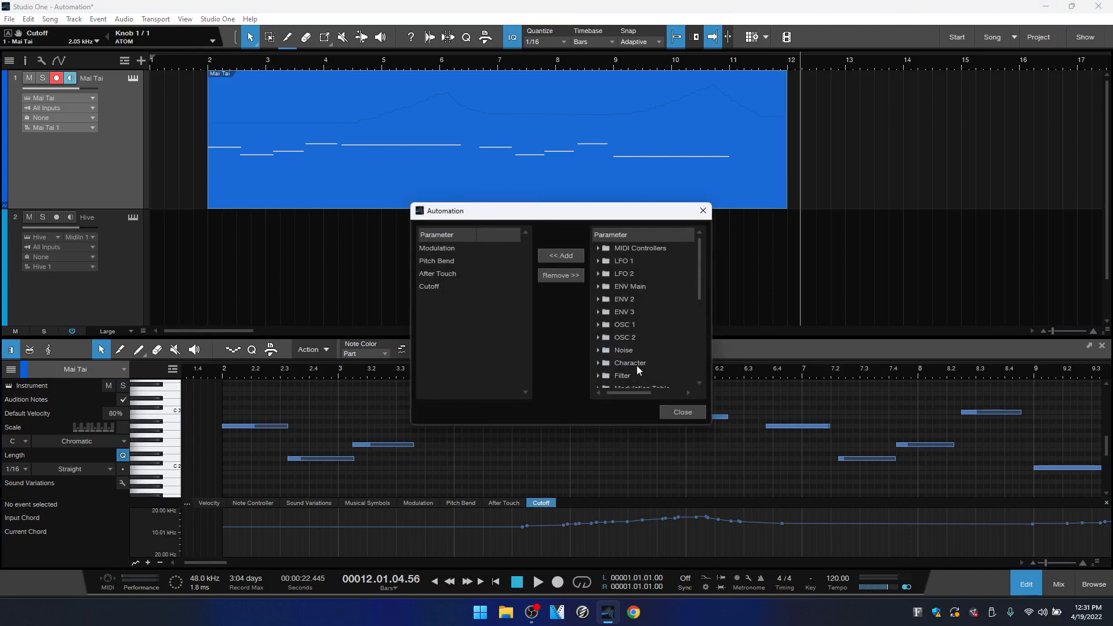
scroll(632, 347, "down", 4)
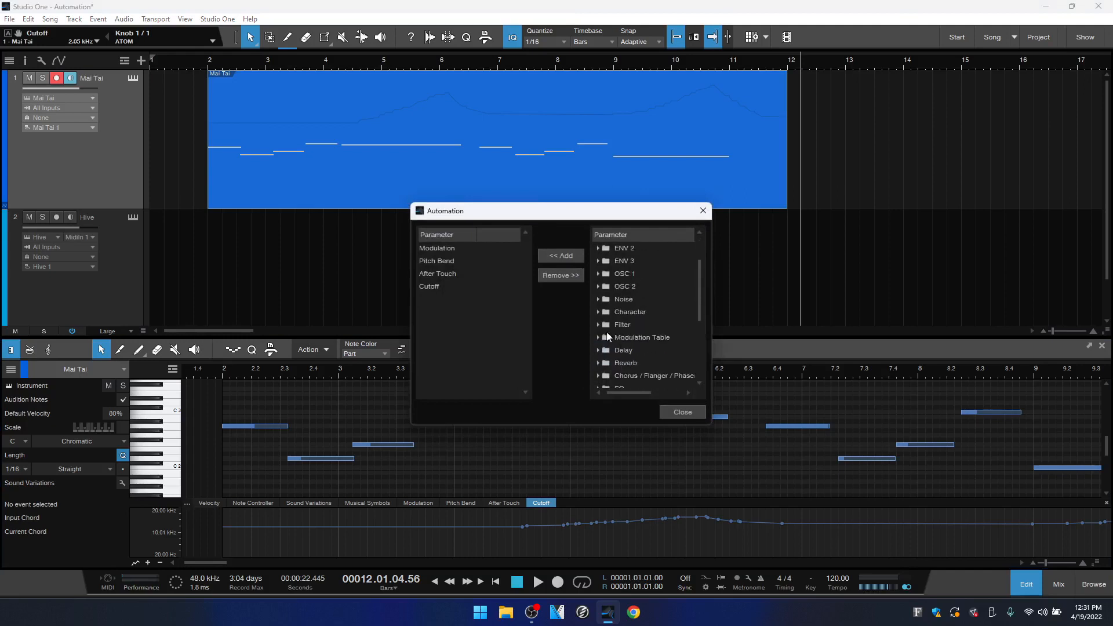
left_click(599, 326)
scroll(629, 329, "down", 2)
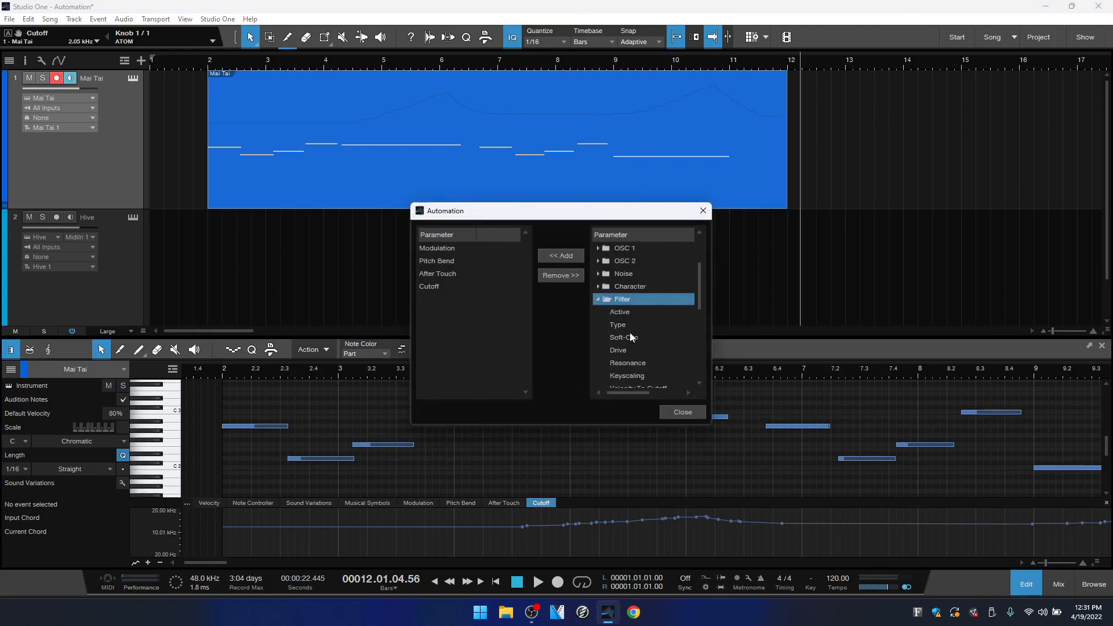
scroll(630, 332, "down", 1)
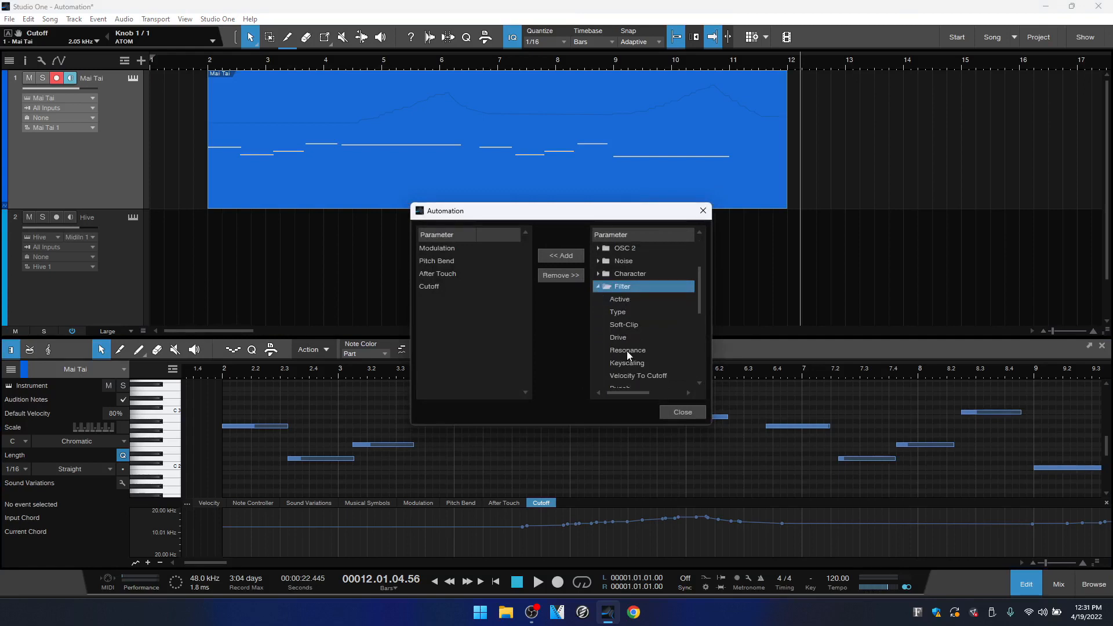
left_click_drag(629, 354, 454, 320)
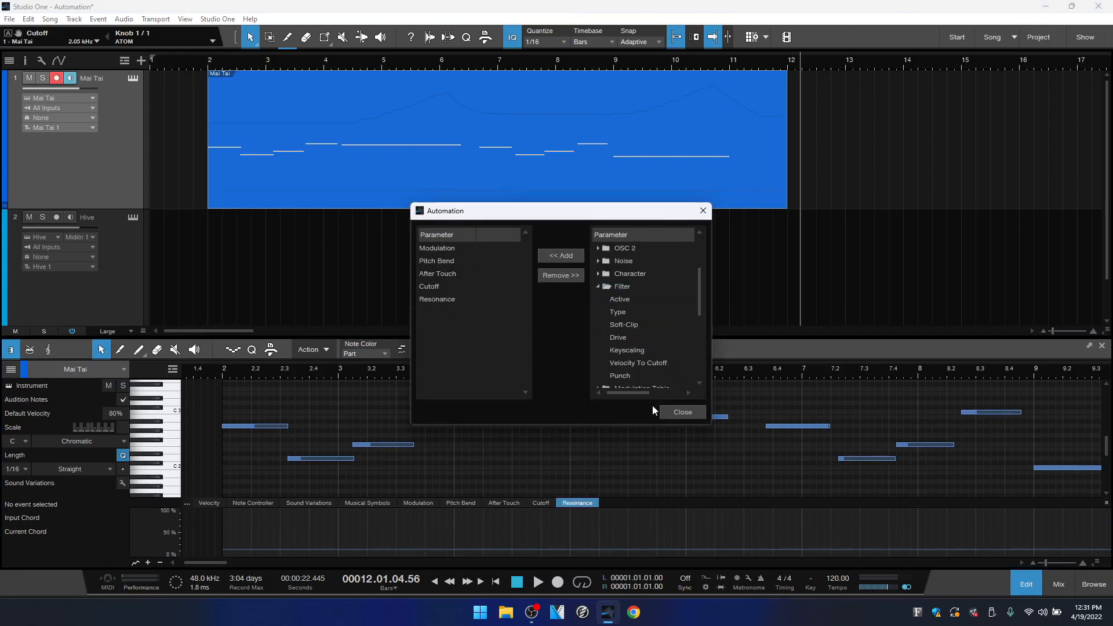
left_click(679, 413)
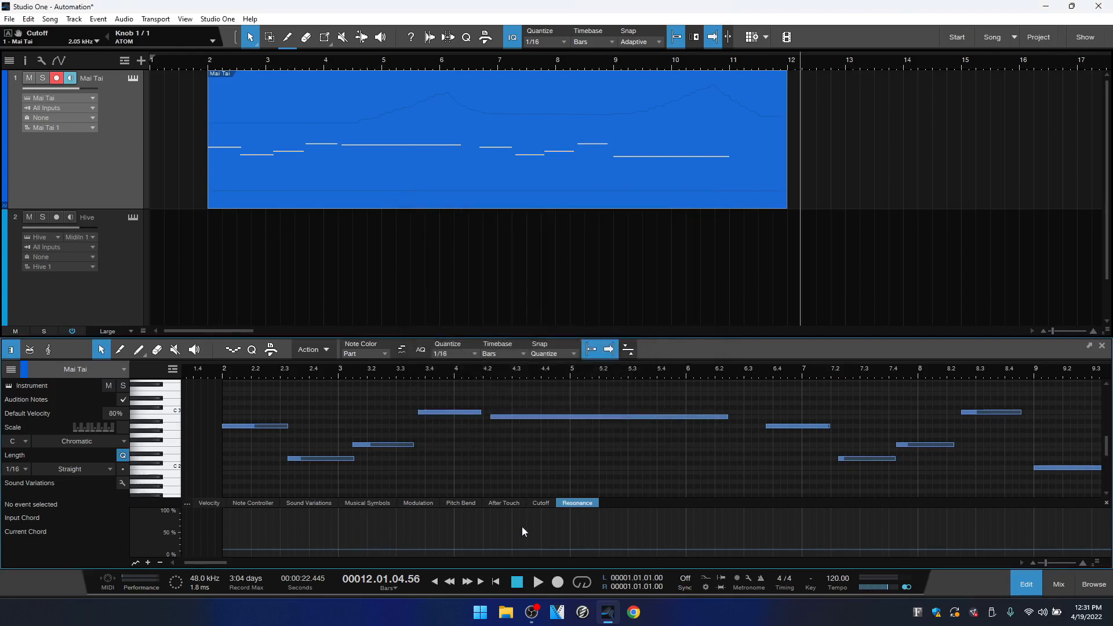
- Place three points along the Resonance line between about bar 4.3 and bar 6.2
left_click(526, 550)
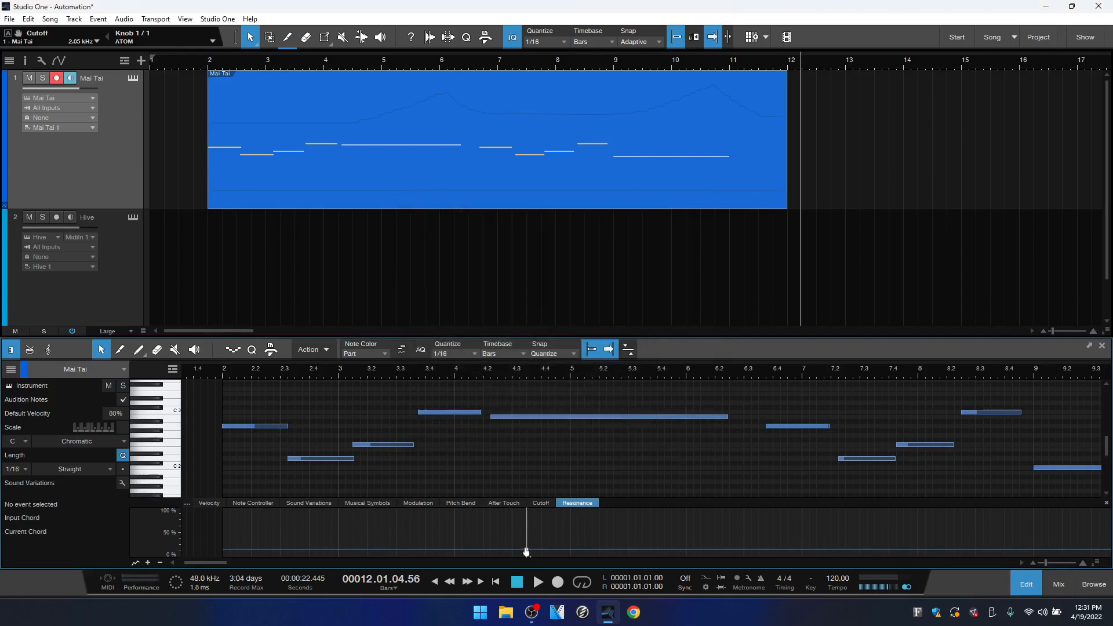
left_click(650, 550)
left_click(594, 352)
left_click(720, 554)
left_click(586, 352)
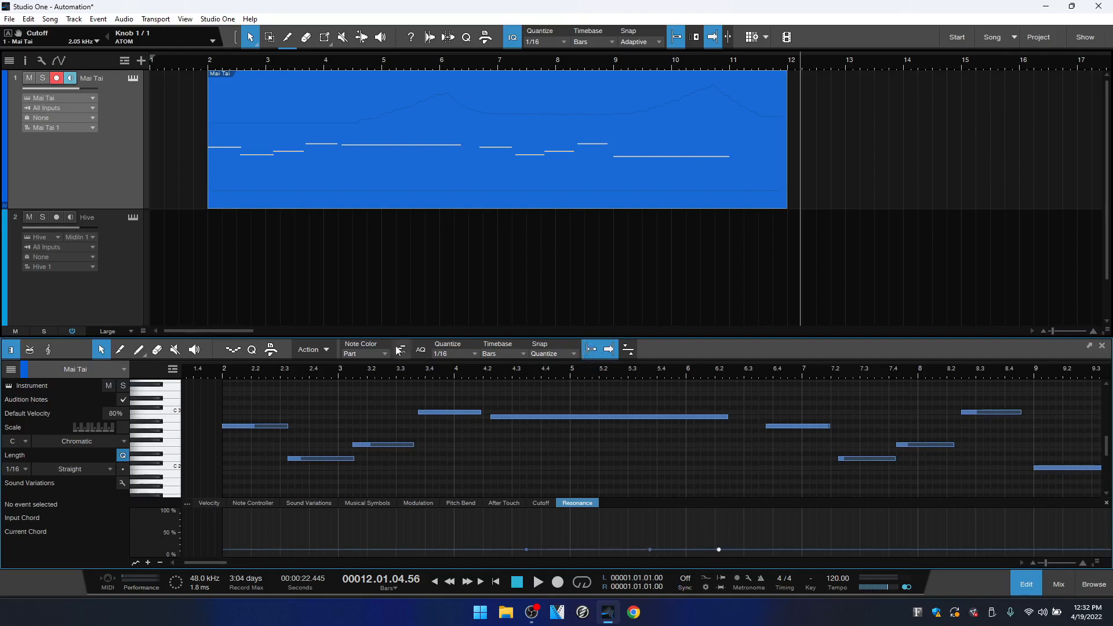
- Set the editor's quantize to 1/4, add a Resonance point near 6.3, and raise the point near 6.2 to about 85%
left_click(458, 354)
left_click(506, 374)
left_click(744, 549)
left_click_drag(711, 552, 713, 517)
- Raise the Resonance point near 5.3 to about 30%, curve the segments on both sides of it, and close the editor
left_click(682, 533)
left_click_drag(650, 549, 627, 542)
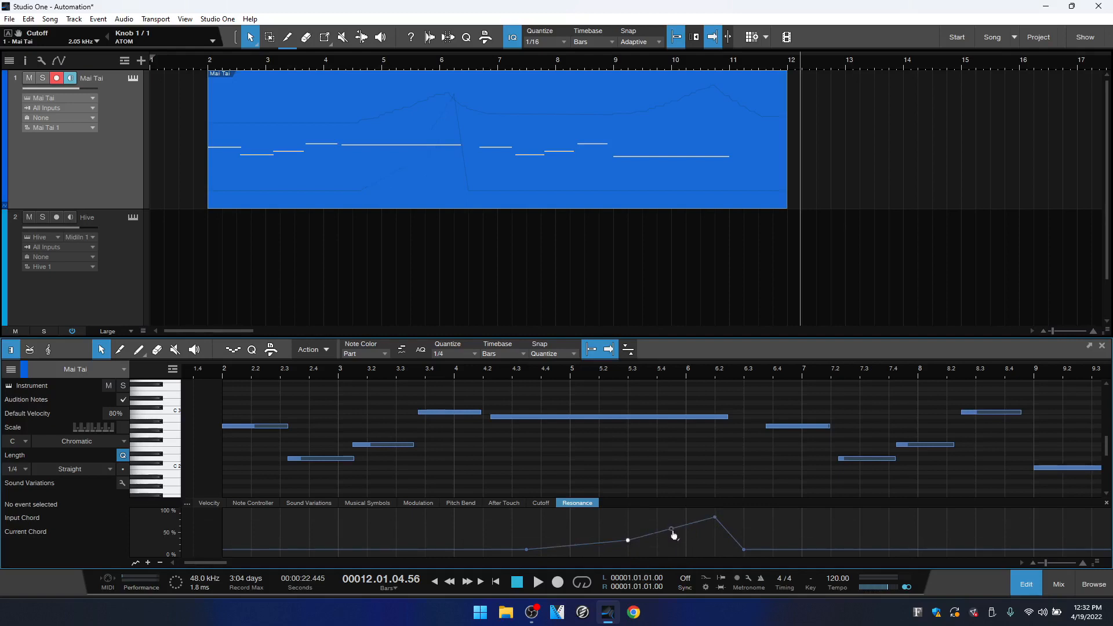
mouse_move(672, 532)
left_mouse_down()
mouse_move(674, 542)
mouse_move(664, 520)
mouse_move(676, 542)
left_mouse_up()
mouse_move(577, 548)
left_mouse_down()
mouse_move(578, 557)
mouse_move(574, 539)
left_mouse_up()
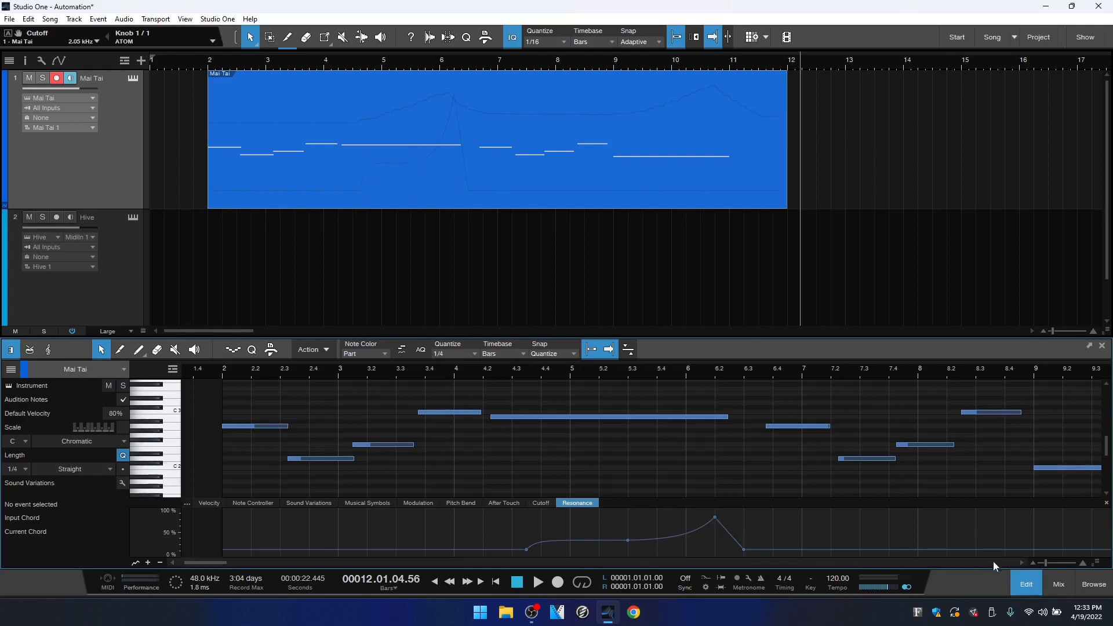
left_click(1026, 585)
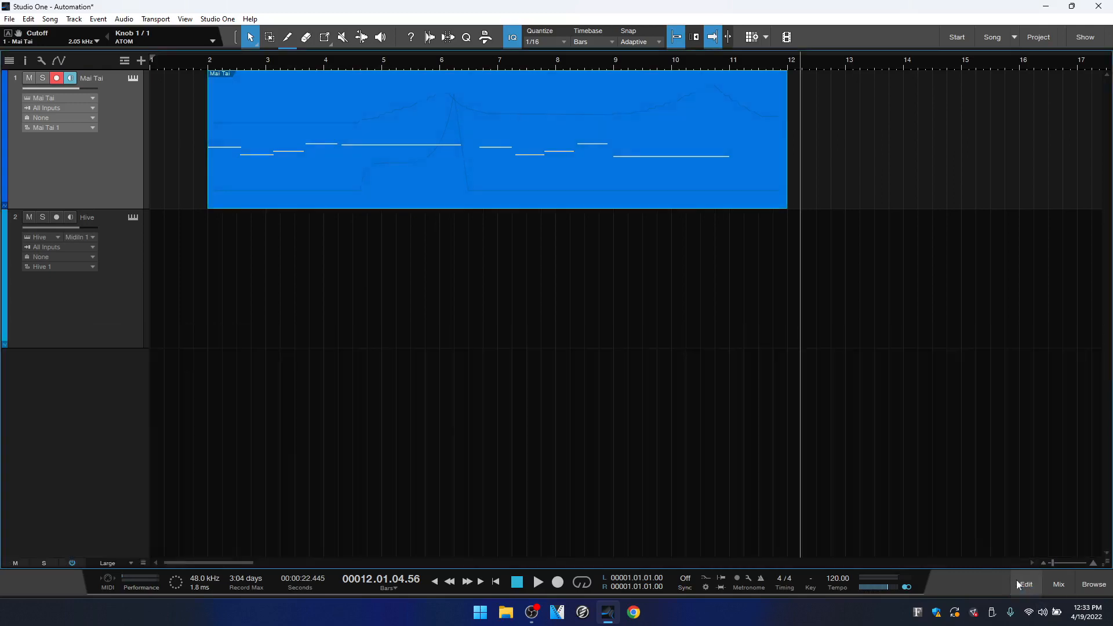
- Open the Mai Tai instrument, play the song from about 1.3.3 past bar 12 while watching the Res knob, and close the instrument
left_click(132, 78)
left_click_drag(638, 113, 724, 147)
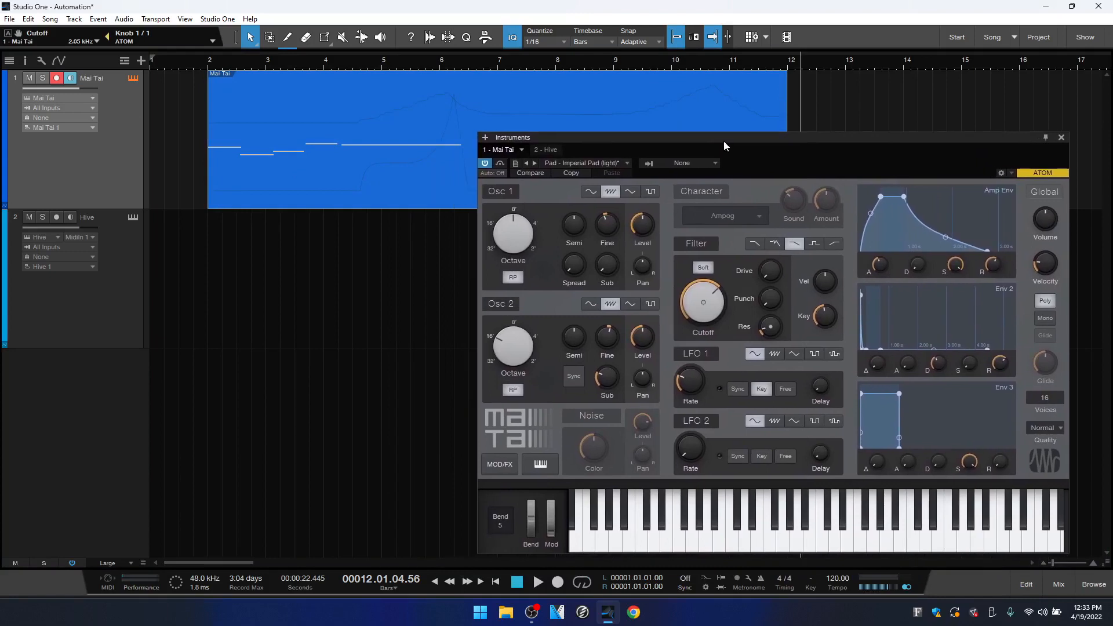
left_click(186, 65)
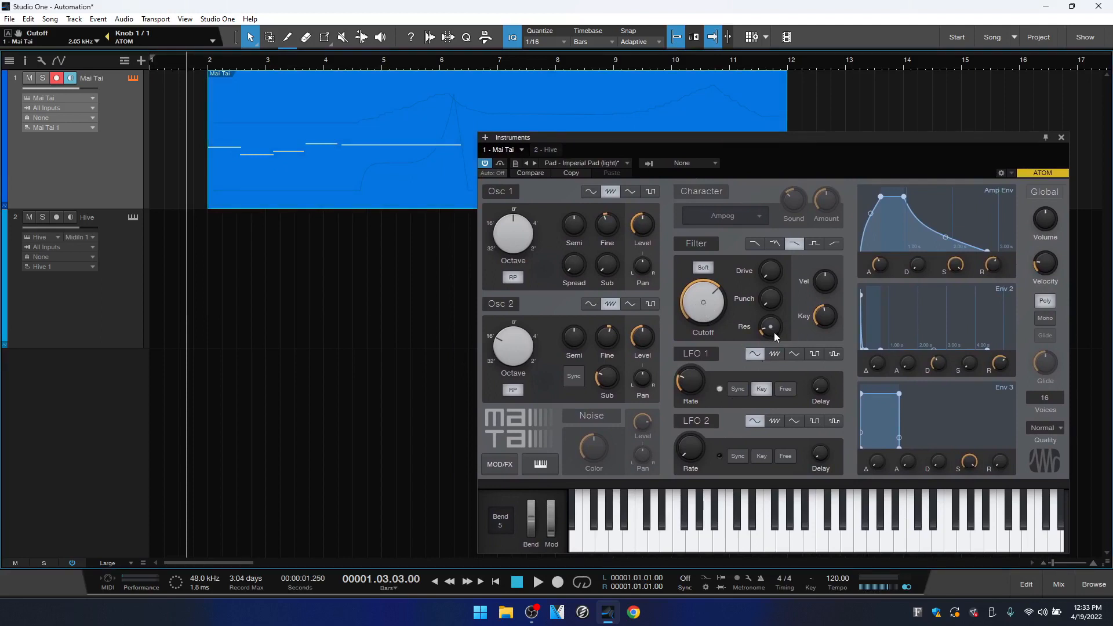
mouse_move(772, 326)
key("space")
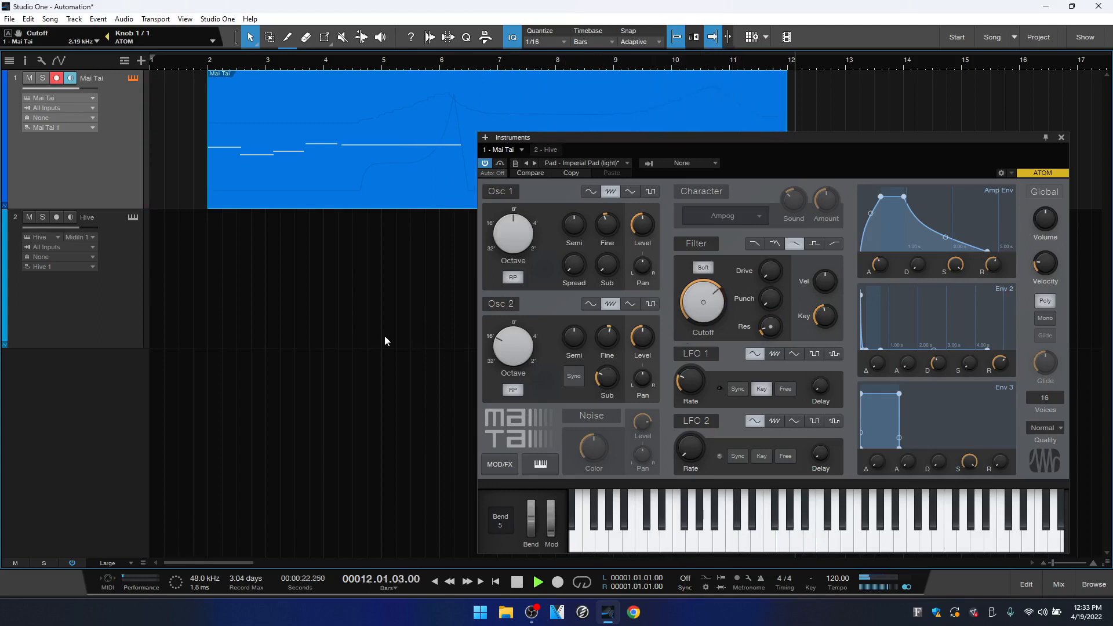
key("space")
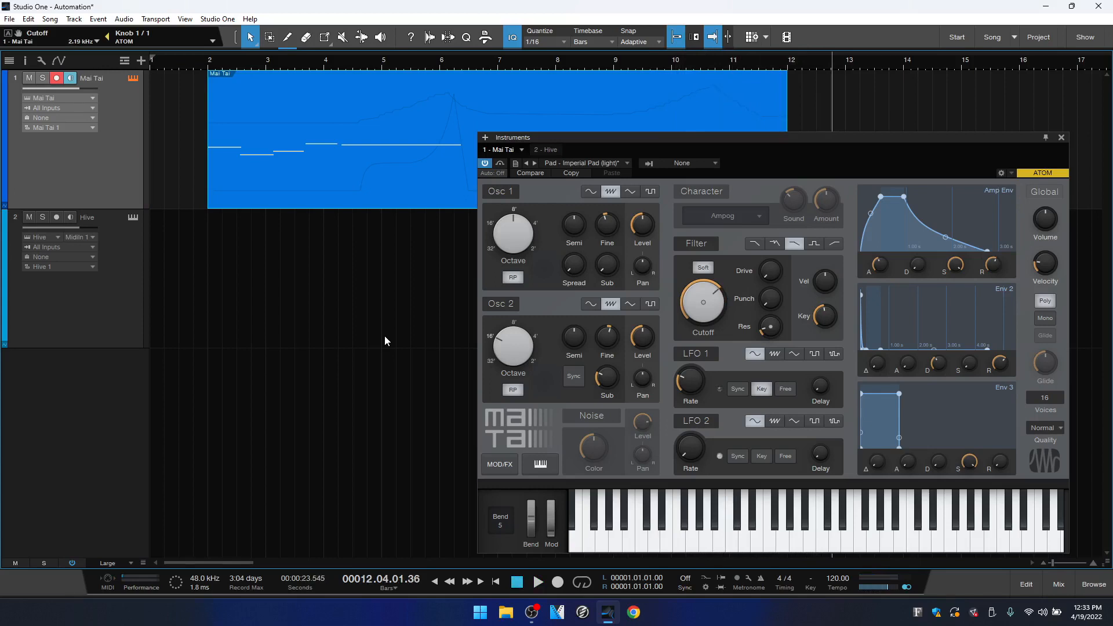
left_click(1060, 137)
- Delete all Resonance points inside the Mai Tai part, remove the Resonance automation lane, and close the editor
double_click(556, 201)
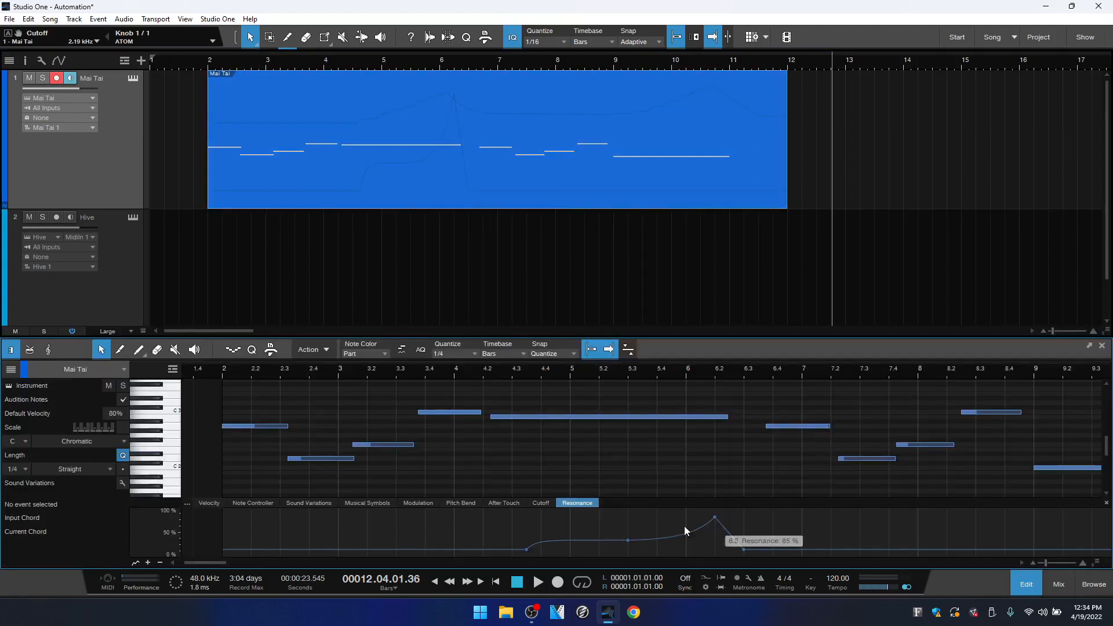
double_click(715, 520)
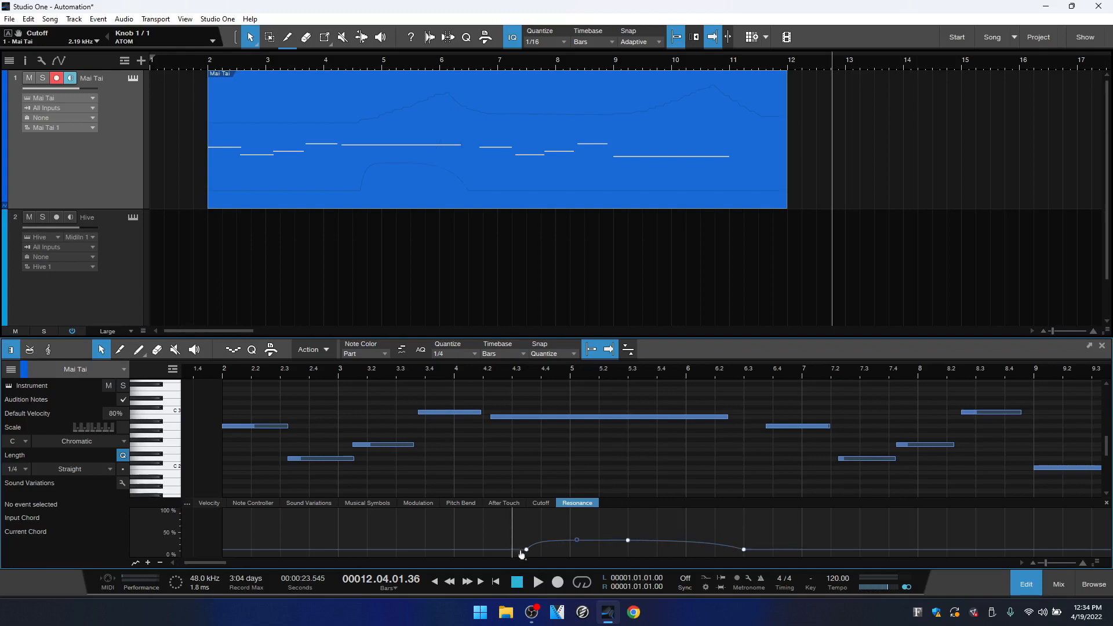
key("Delete")
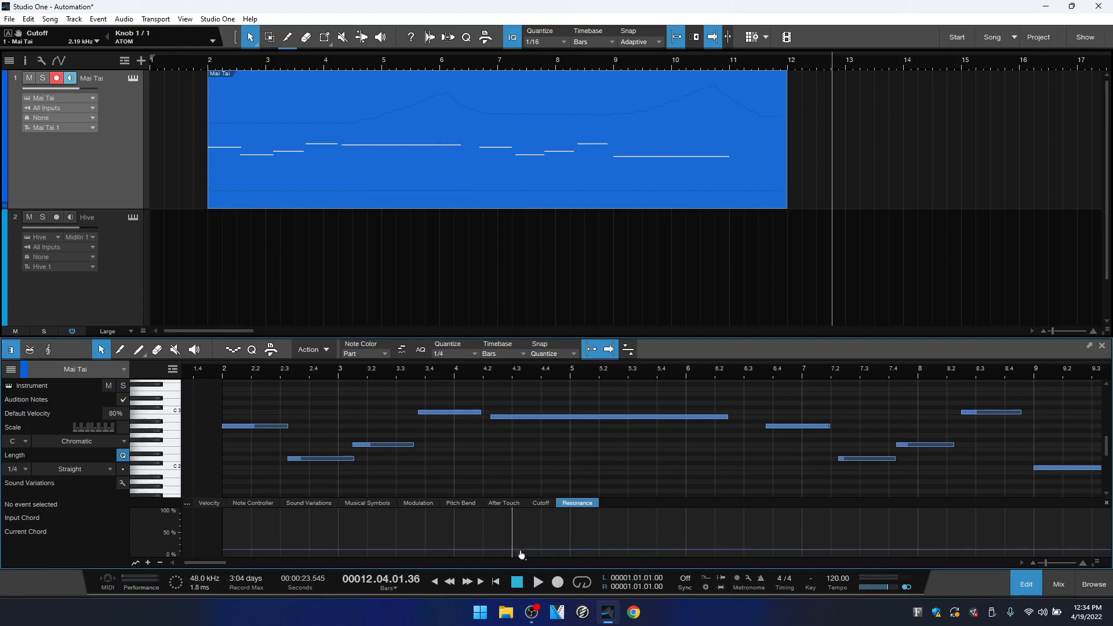
right_click(571, 506)
left_click(593, 512)
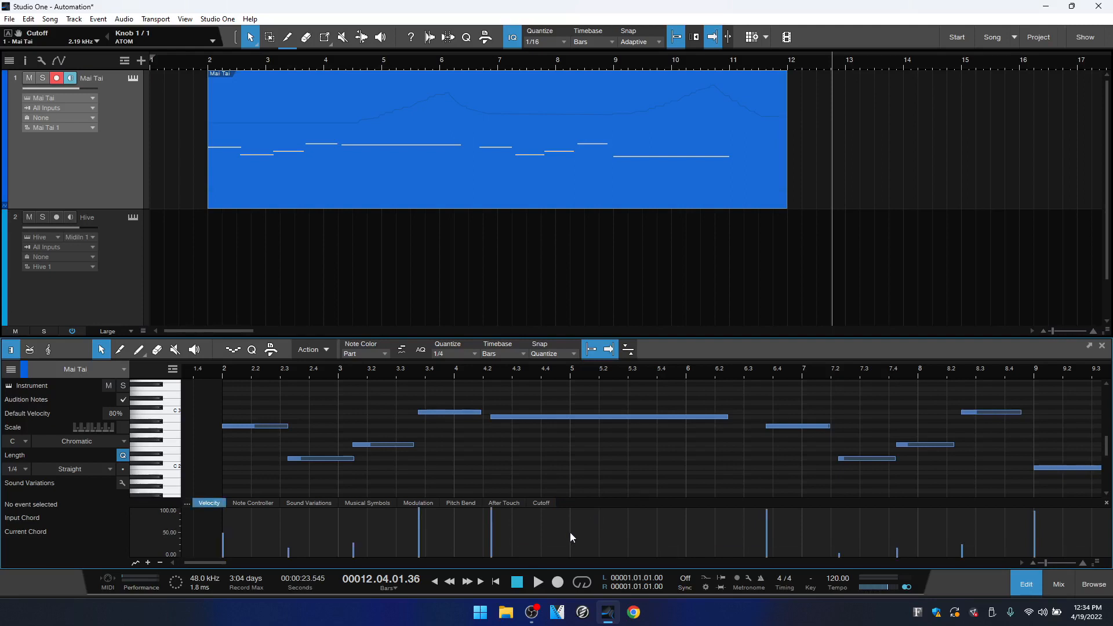
left_click(1021, 583)
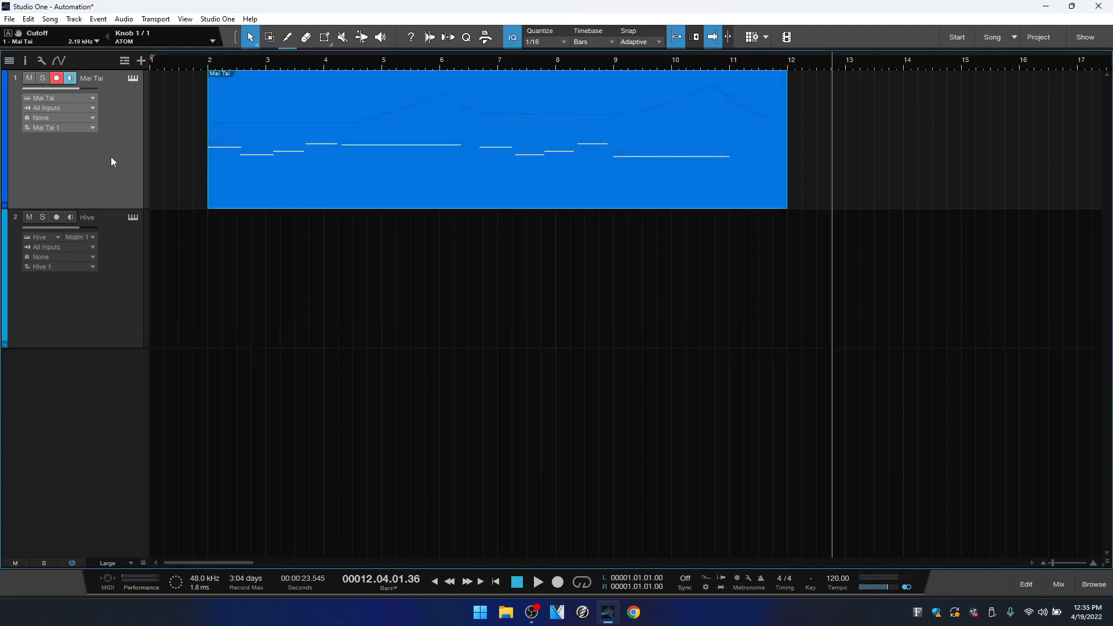
- Create track automation for the Mai Tai filter's Resonance from its knob and close the instrument
left_click(133, 78)
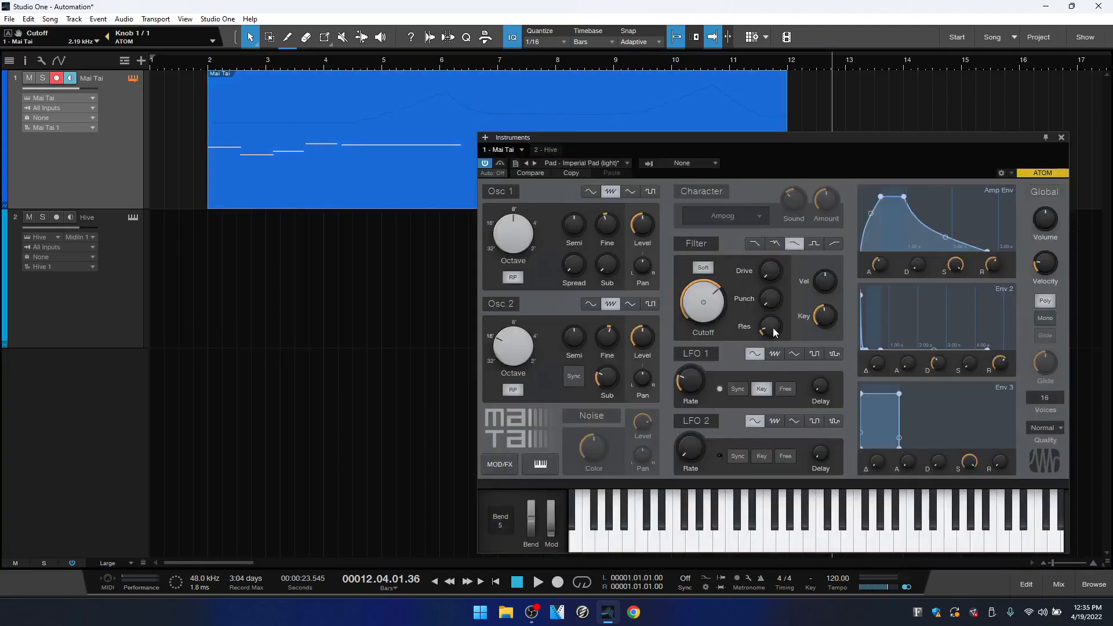
mouse_move(773, 328)
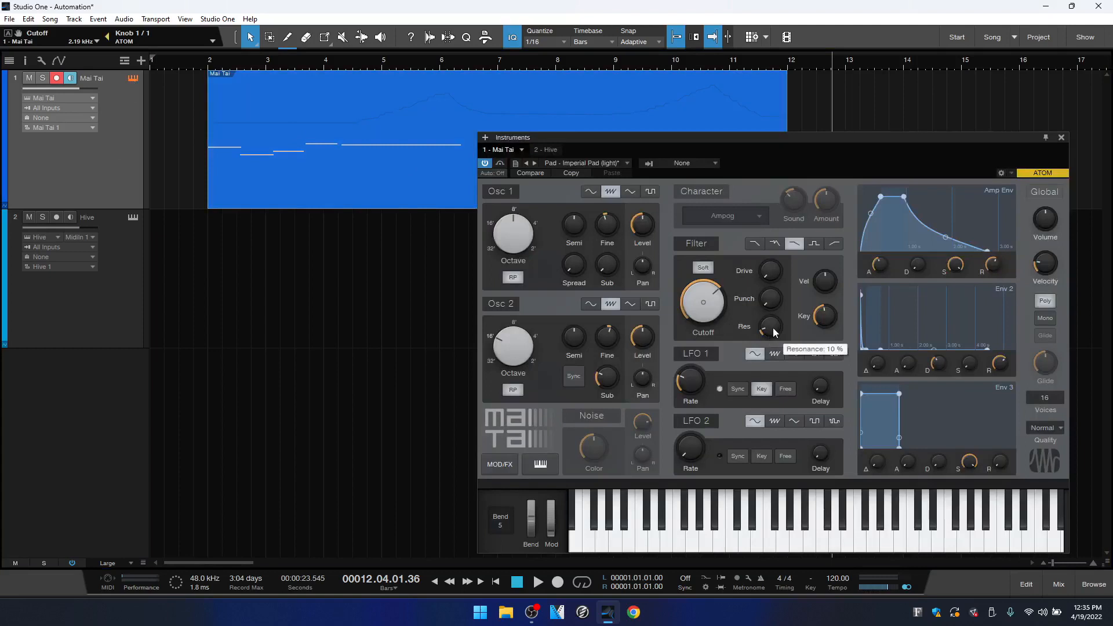
right_click(773, 328)
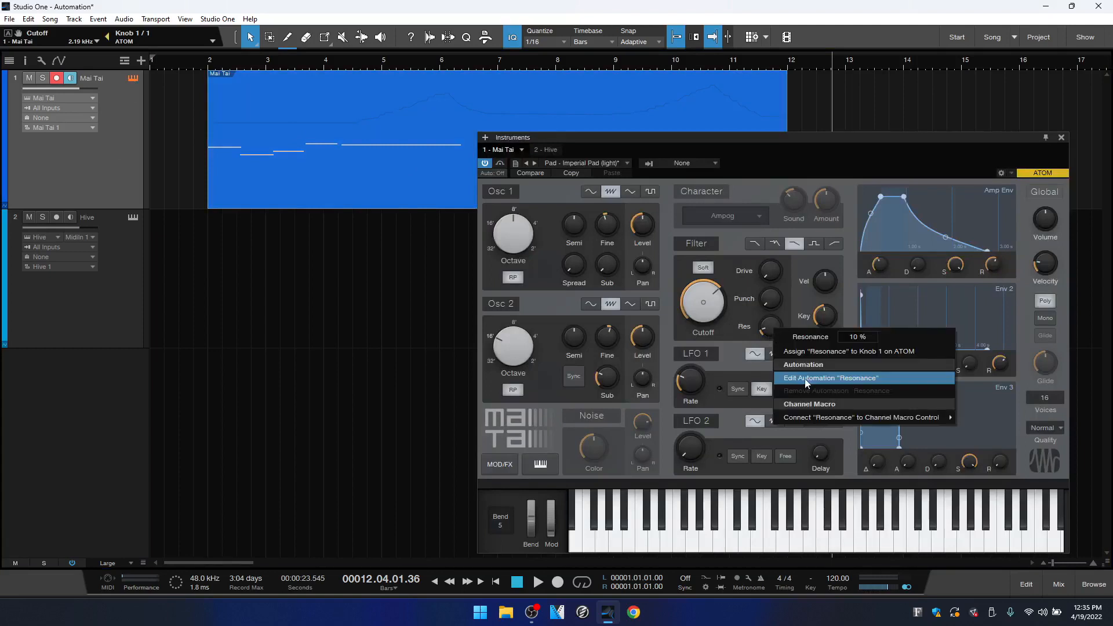
left_click(843, 379)
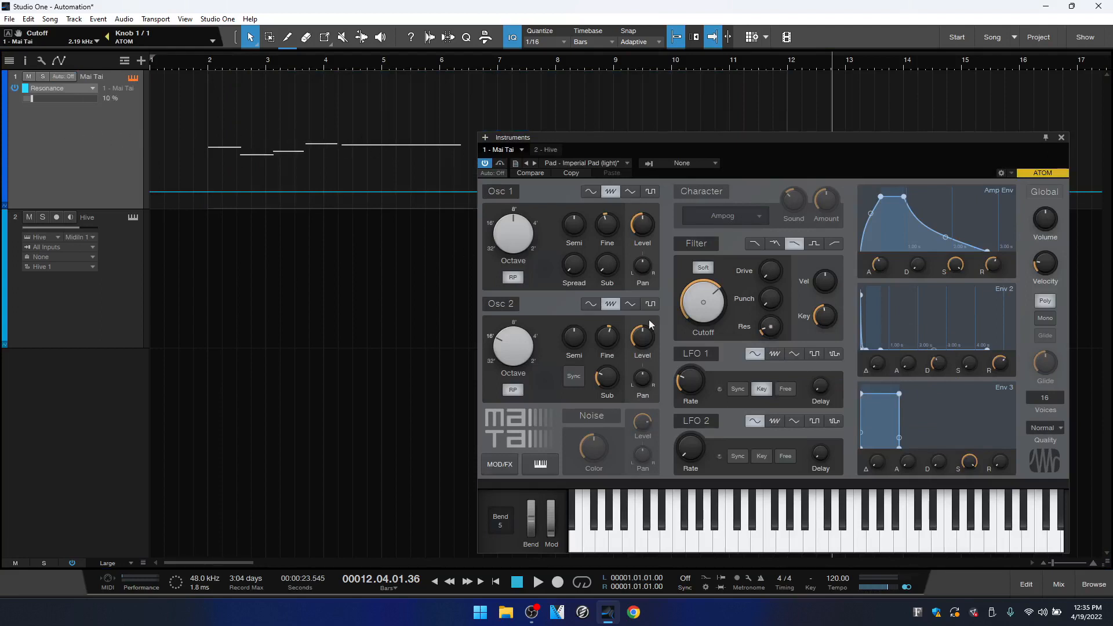
left_click(1062, 139)
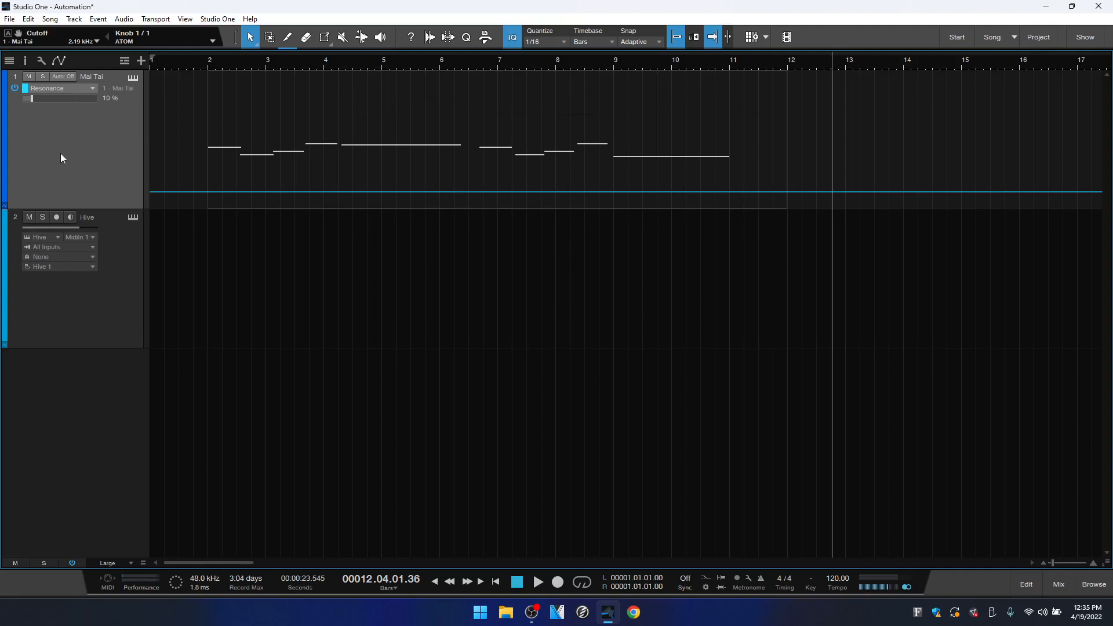
- Place two points on the track's Resonance envelope, at about bar 3 and midway through bar 5
left_click(265, 192)
left_click(411, 192)
- Switch the Mai Tai's automation mode to Auto: Off and back to Read, and close the instrument
left_click(133, 78)
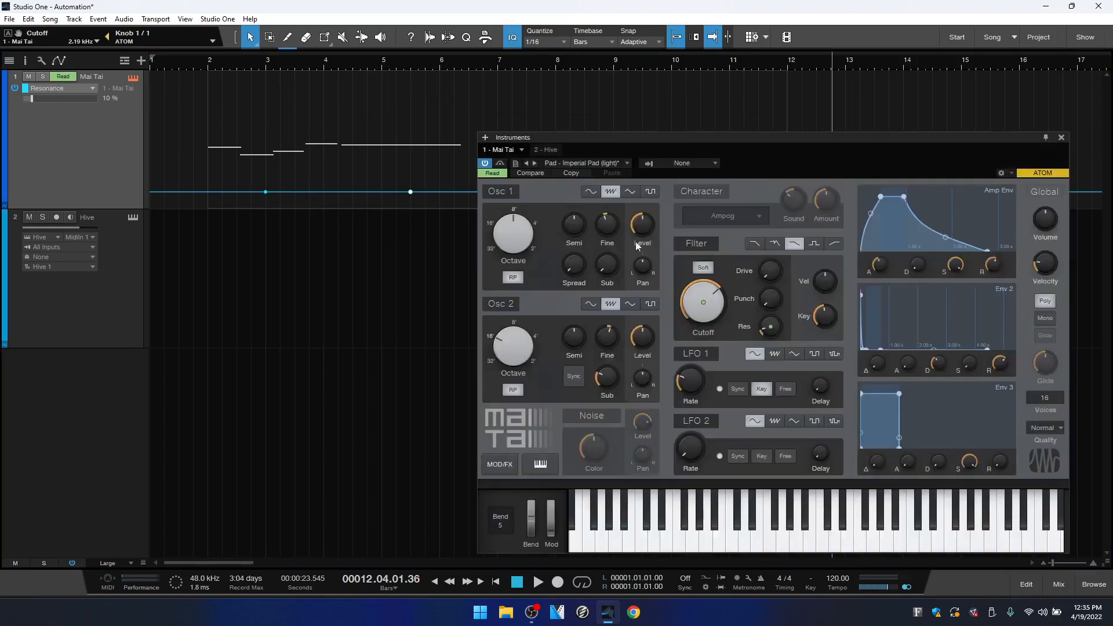
left_click(491, 174)
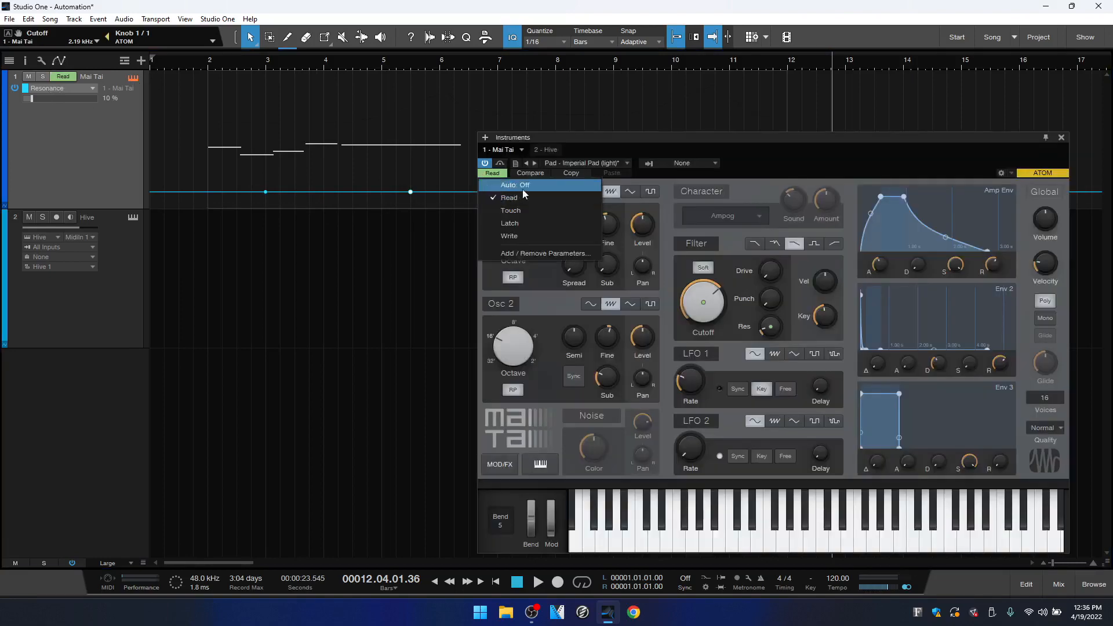
left_click(524, 190)
left_click(491, 172)
left_click(504, 198)
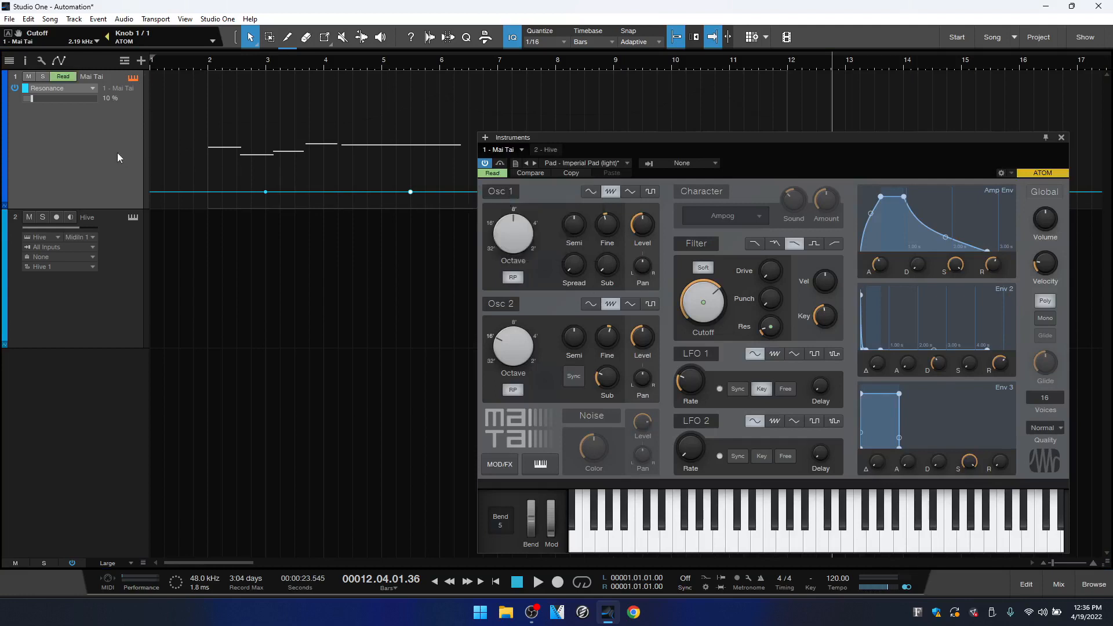
left_click(1061, 138)
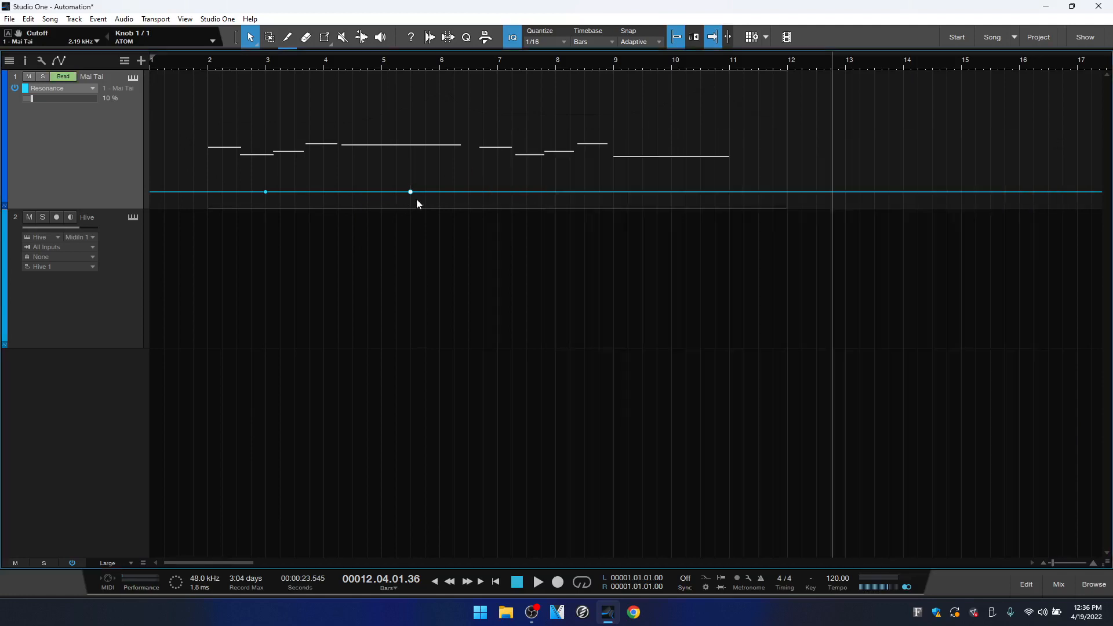
- Examine the automation modes available in the Mai Tai instrument without changing the current one
left_click(132, 78)
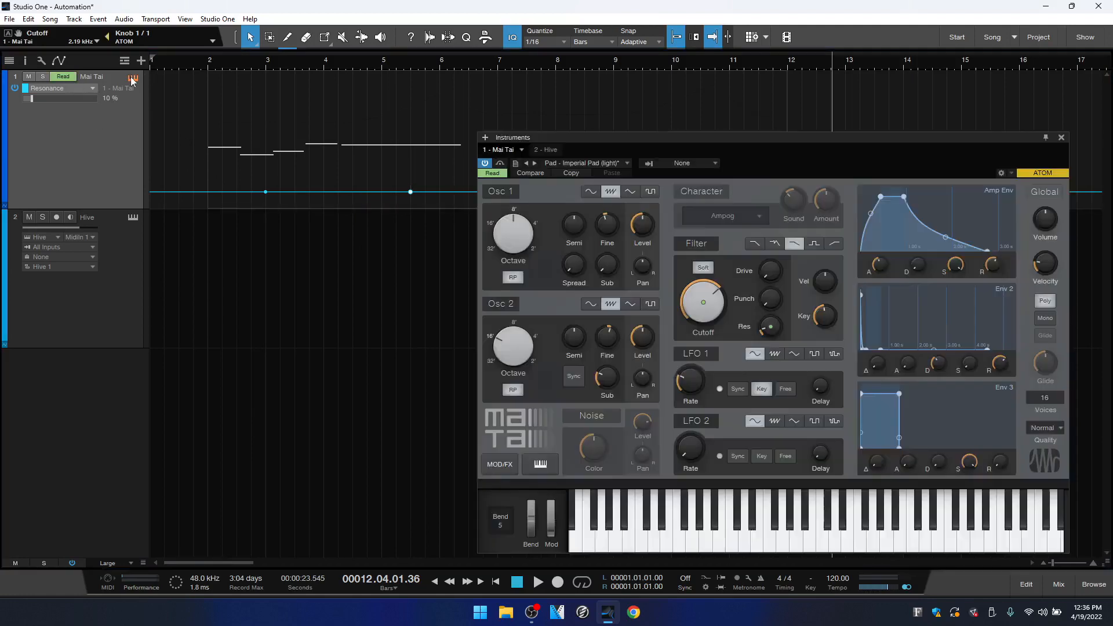
left_click(494, 173)
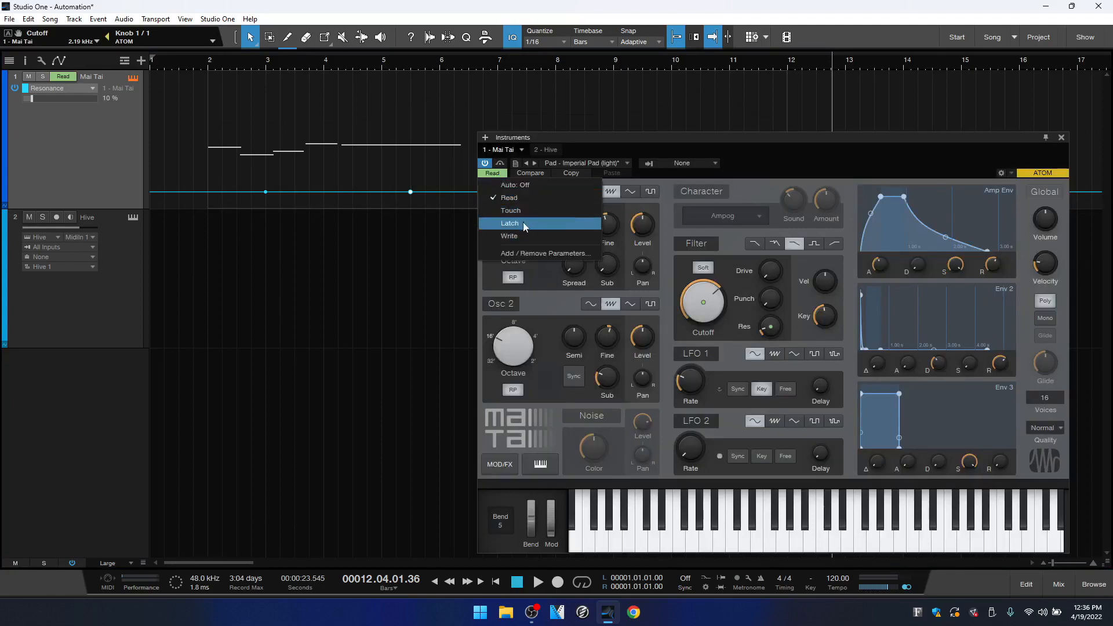
left_click(796, 164)
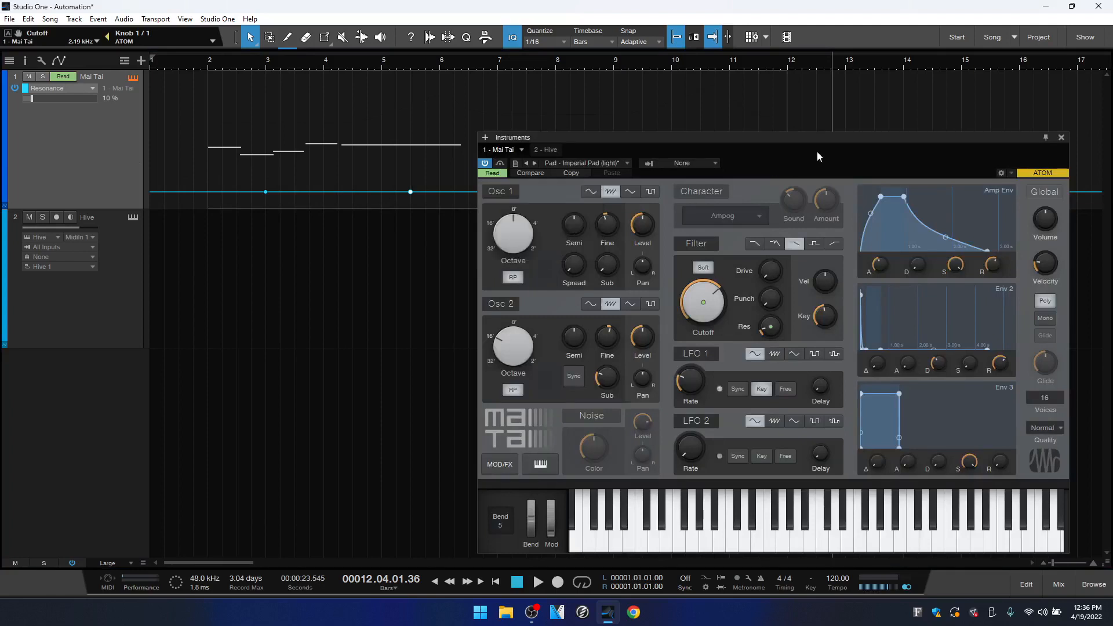
left_click(1062, 138)
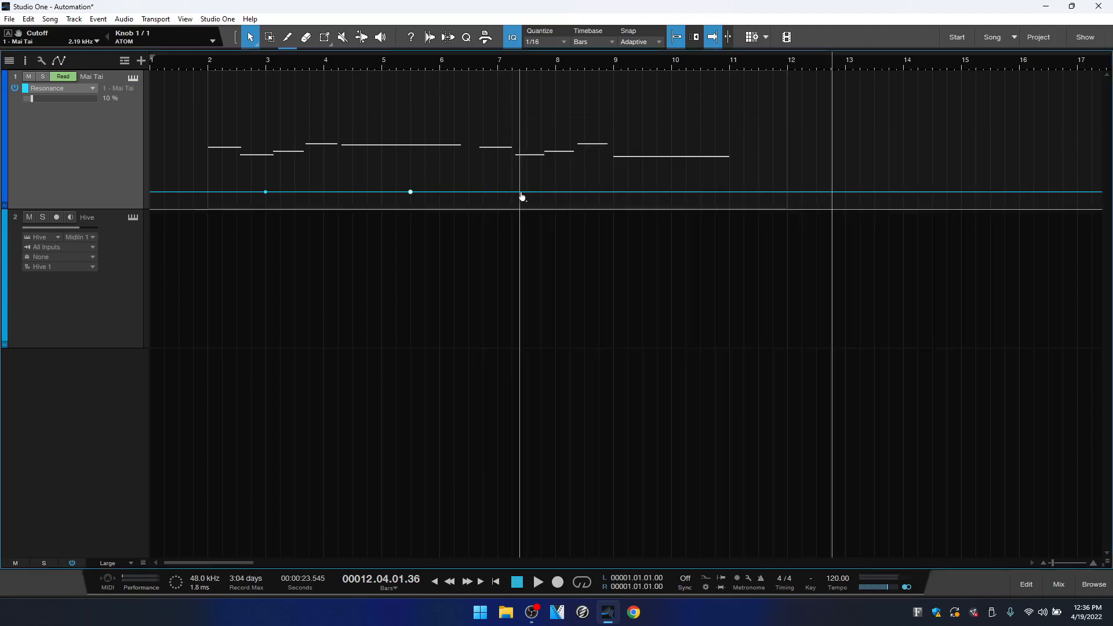
- Shape a Resonance bump with end points just past 4.2 and 6.2, a raised point near 5.3, and curved segments on both sides
left_click(521, 195)
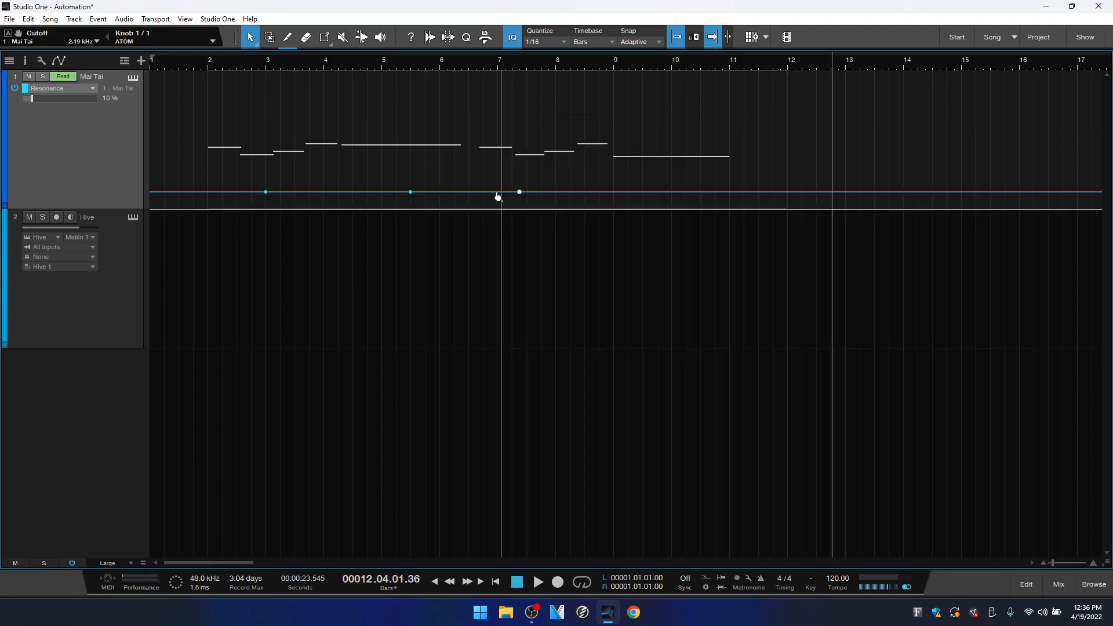
left_click(459, 196)
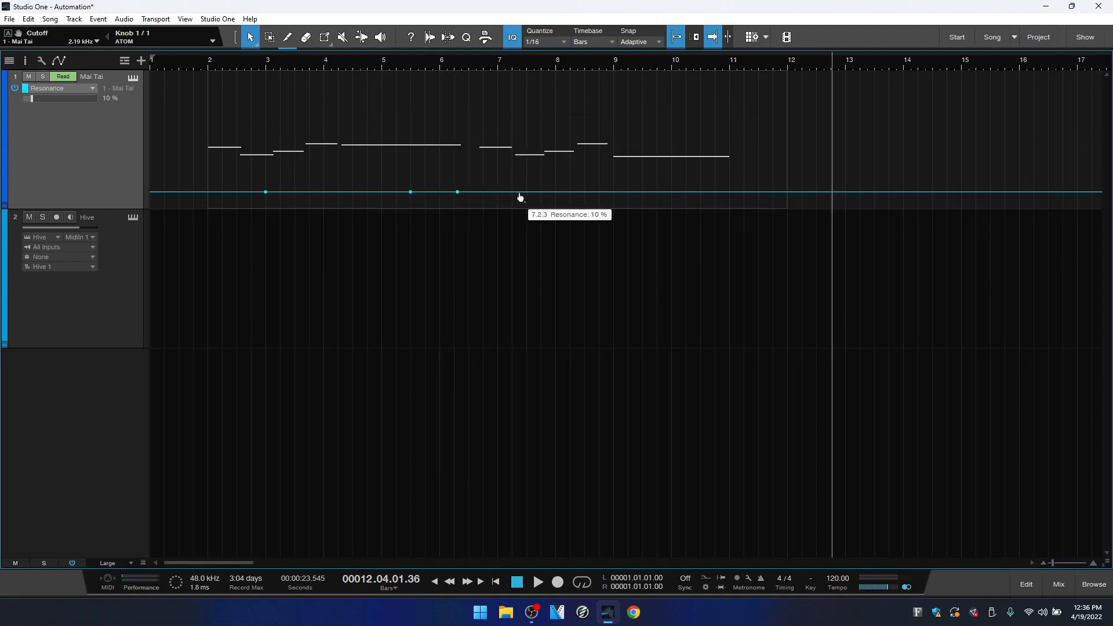
left_click_drag(520, 197, 410, 171)
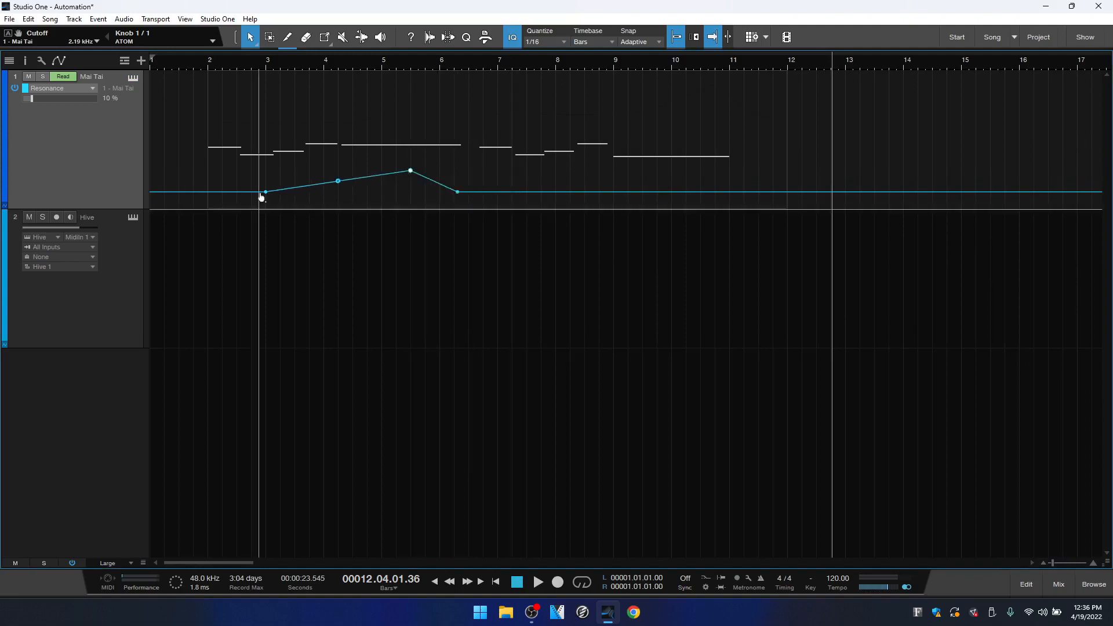
left_click_drag(266, 195, 341, 192)
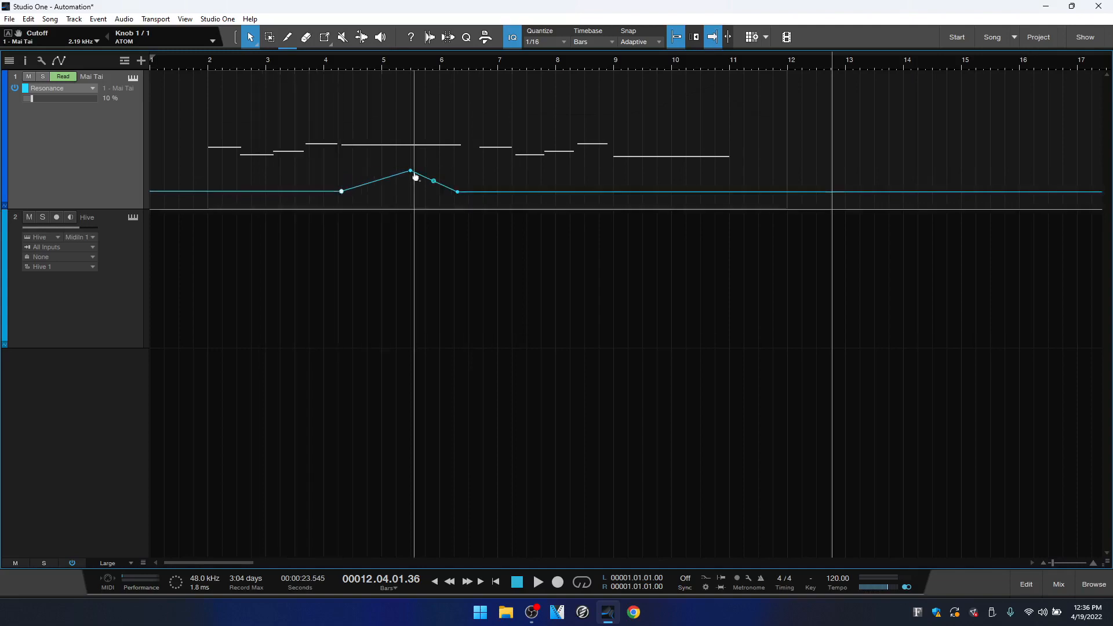
left_click(376, 181)
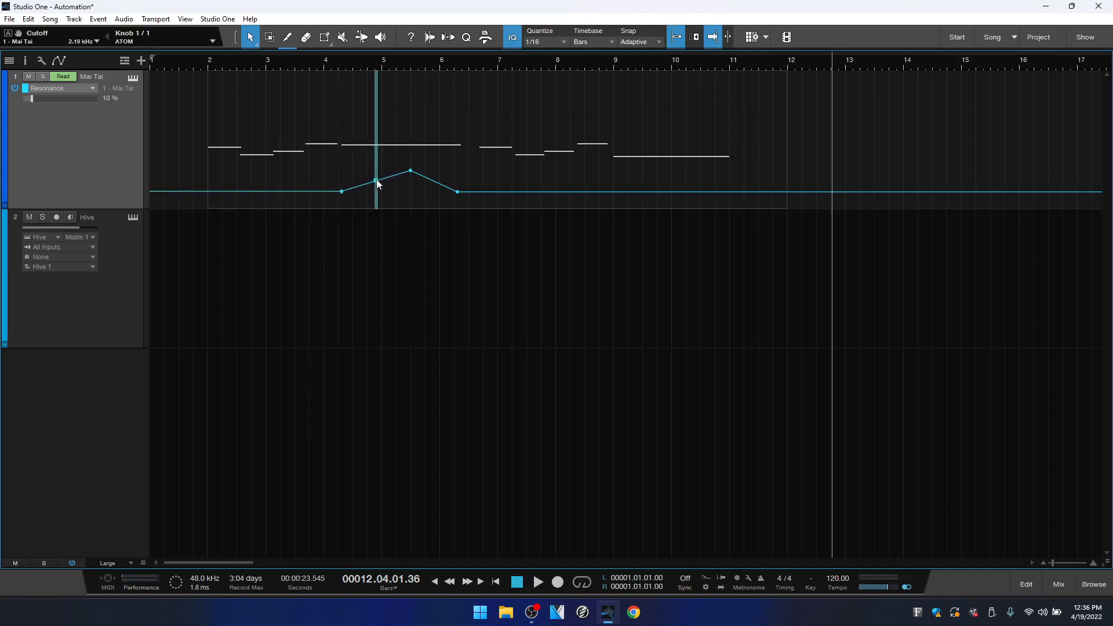
left_click_drag(377, 186, 442, 175)
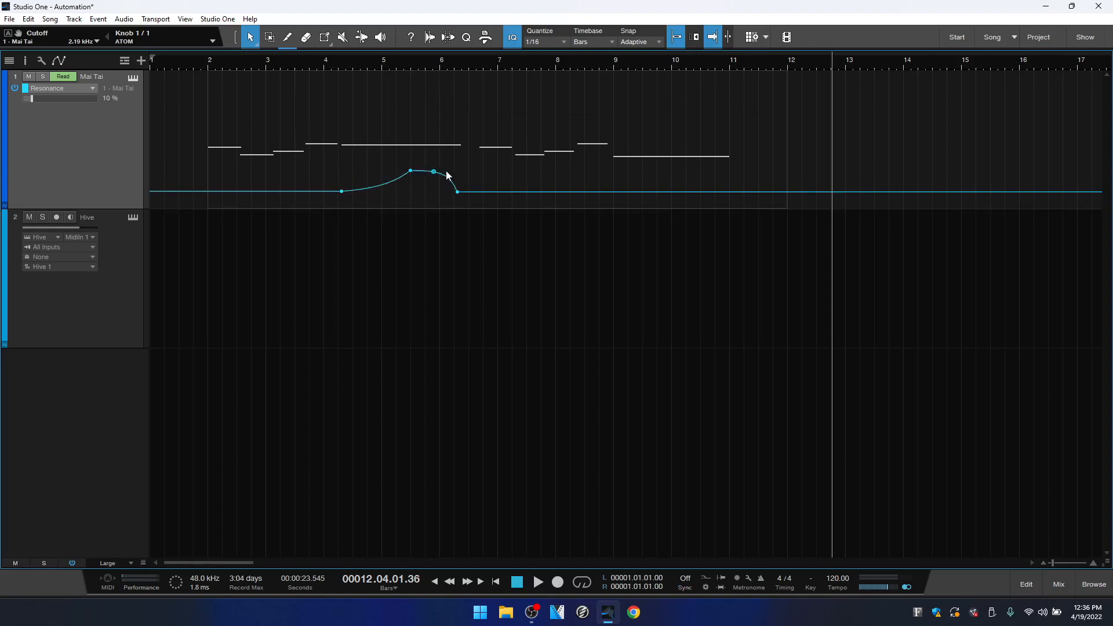
- Add a second Resonance bump from about bar 9 to 10.4, with its peak near bar 10 and a curved falling side
left_click(619, 191)
left_click(719, 192)
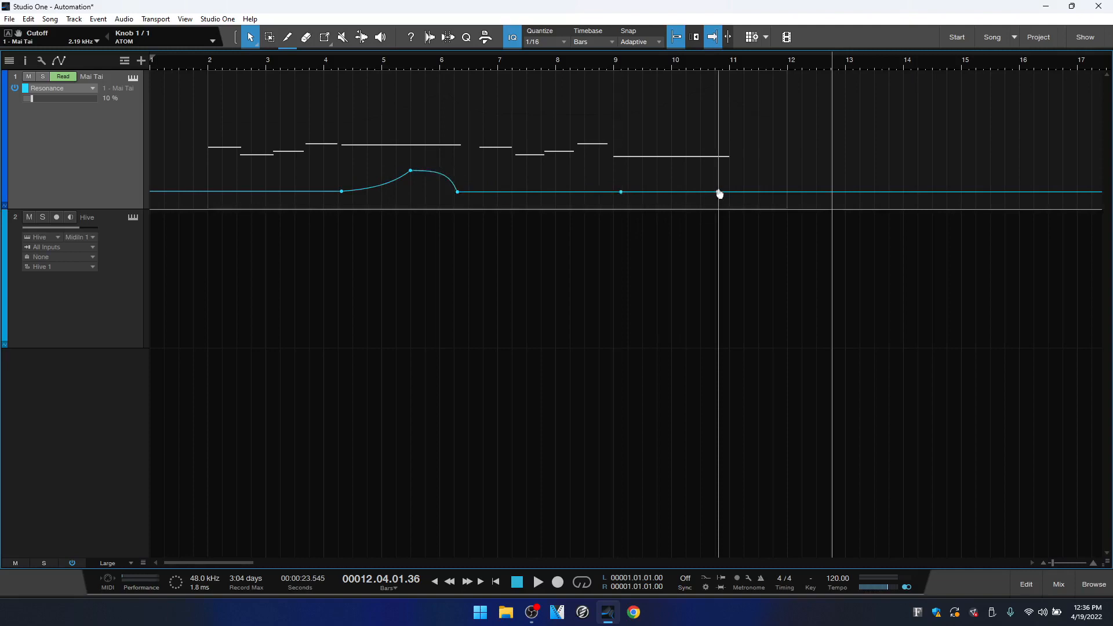
left_click(672, 193)
left_click_drag(672, 193, 692, 173)
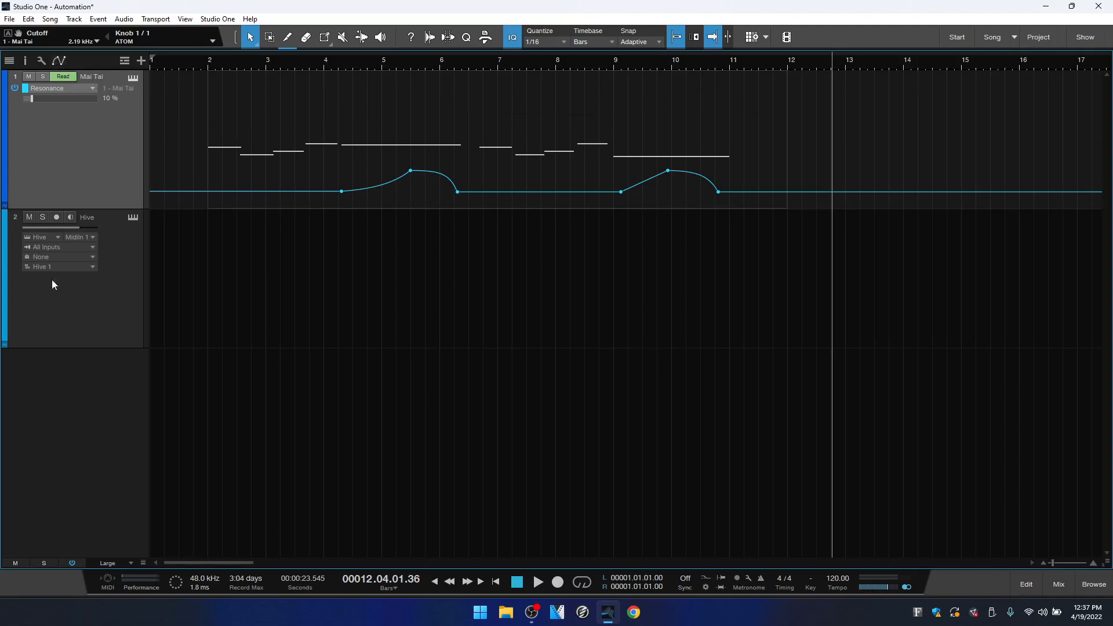
- Return the tracks to event view, expand the Mai Tai track's Resonance envelope into its own lane, and view its automation modes
key("a")
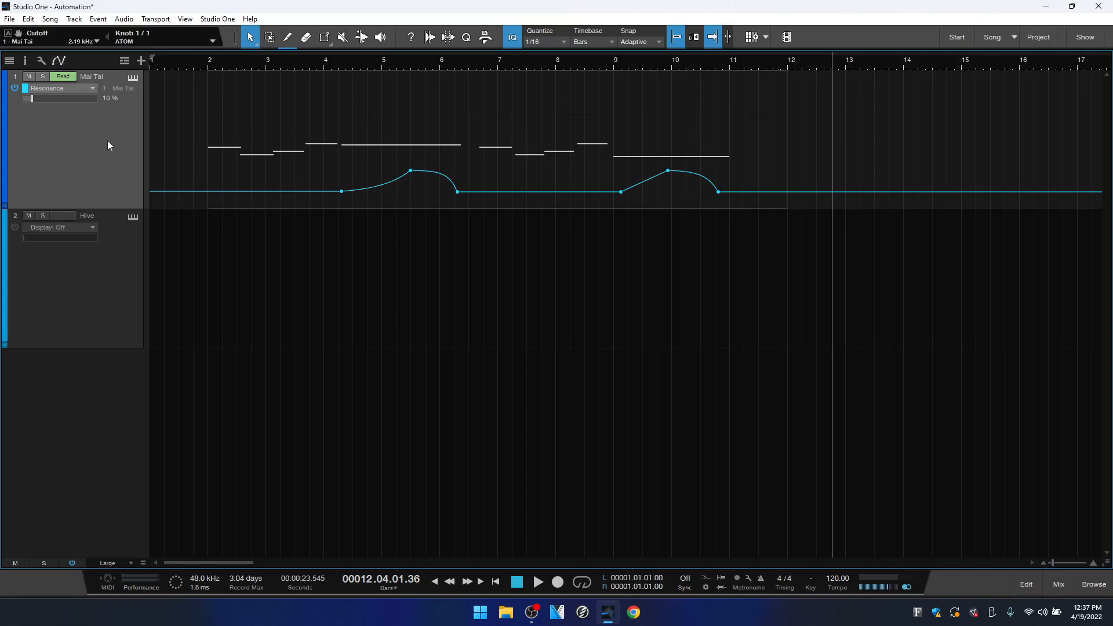
key("a")
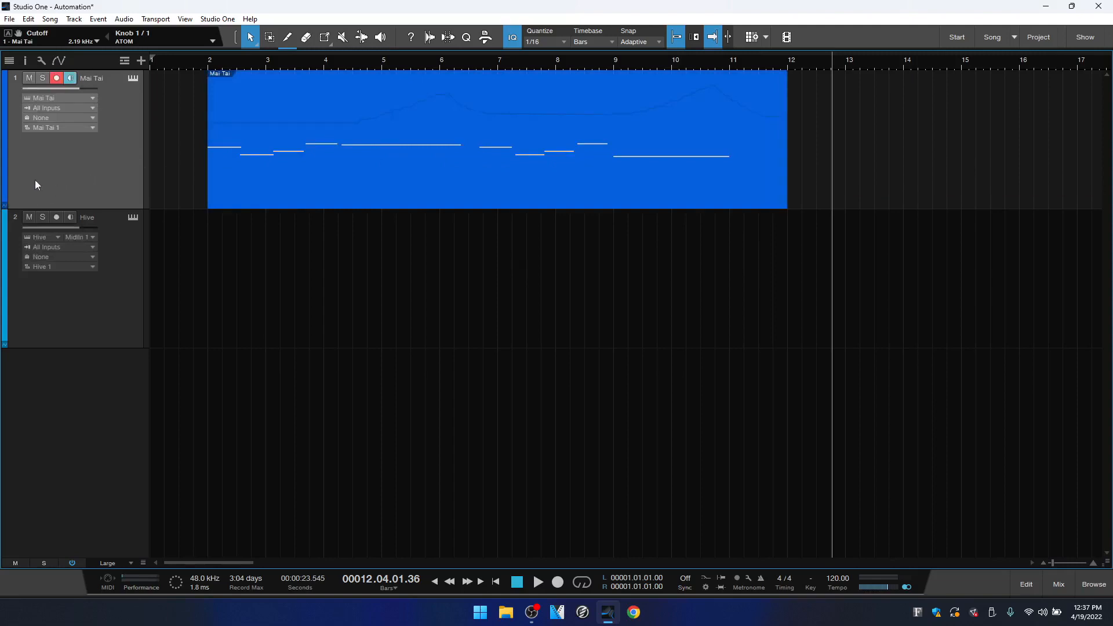
left_click(5, 205)
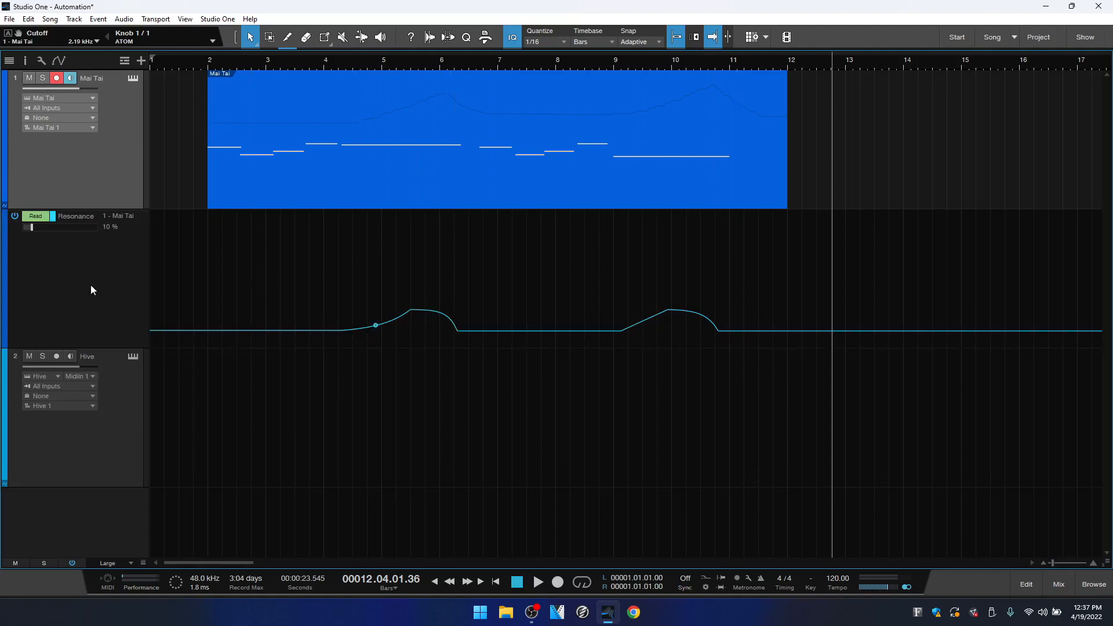
left_click(36, 216)
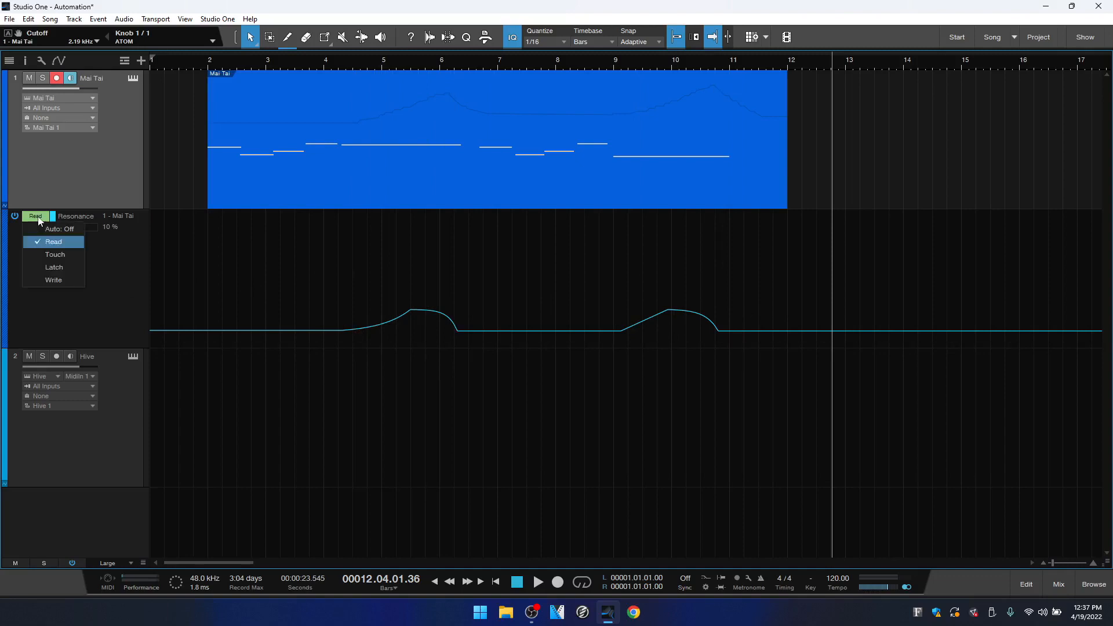
left_click(114, 286)
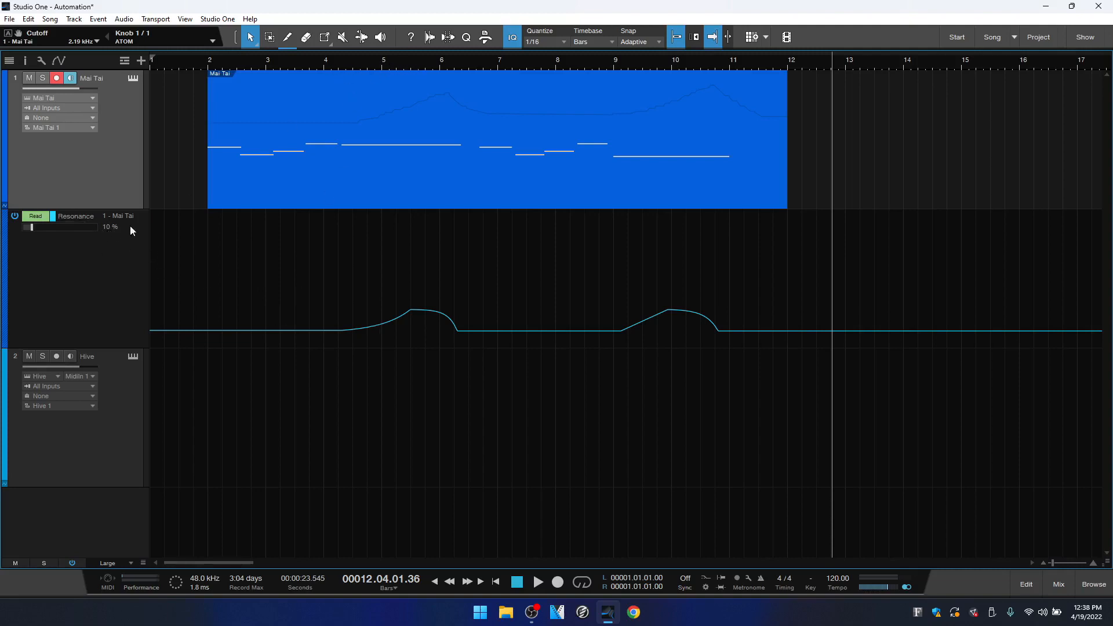
- Open the Mai Tai instrument and play the song from bar 2 to watch its automated filter controls
left_click(382, 68)
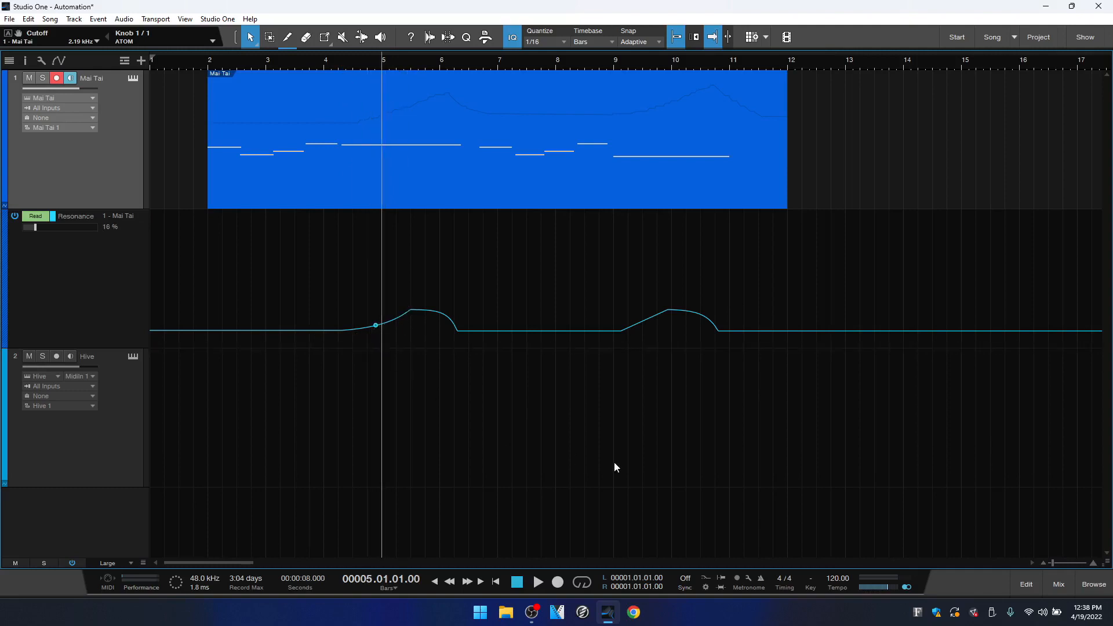
left_click(133, 78)
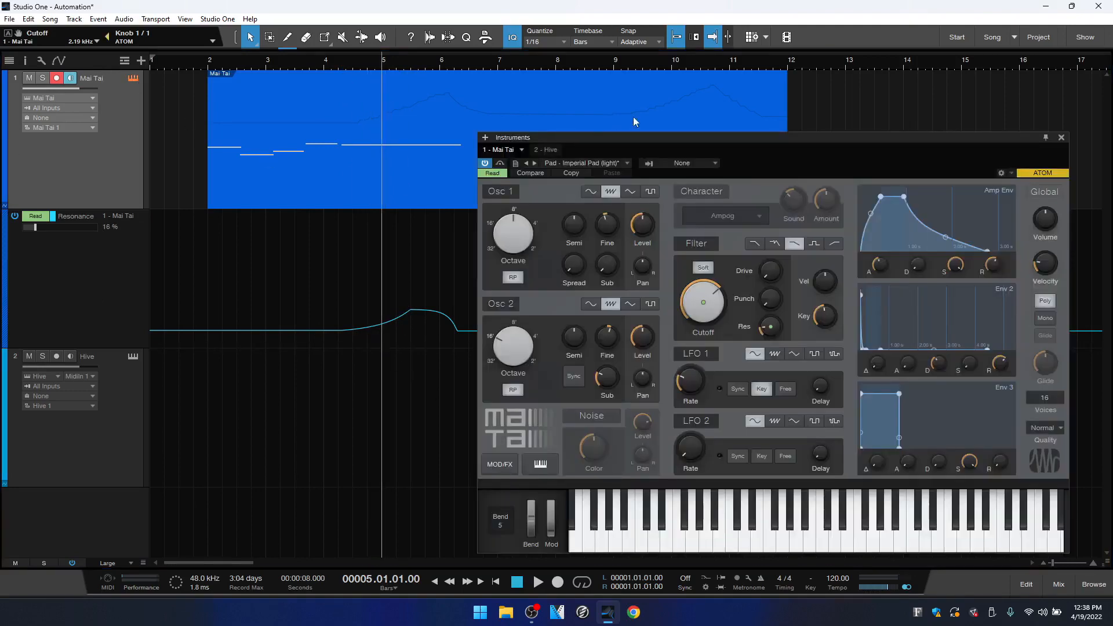
left_click_drag(737, 139, 762, 99)
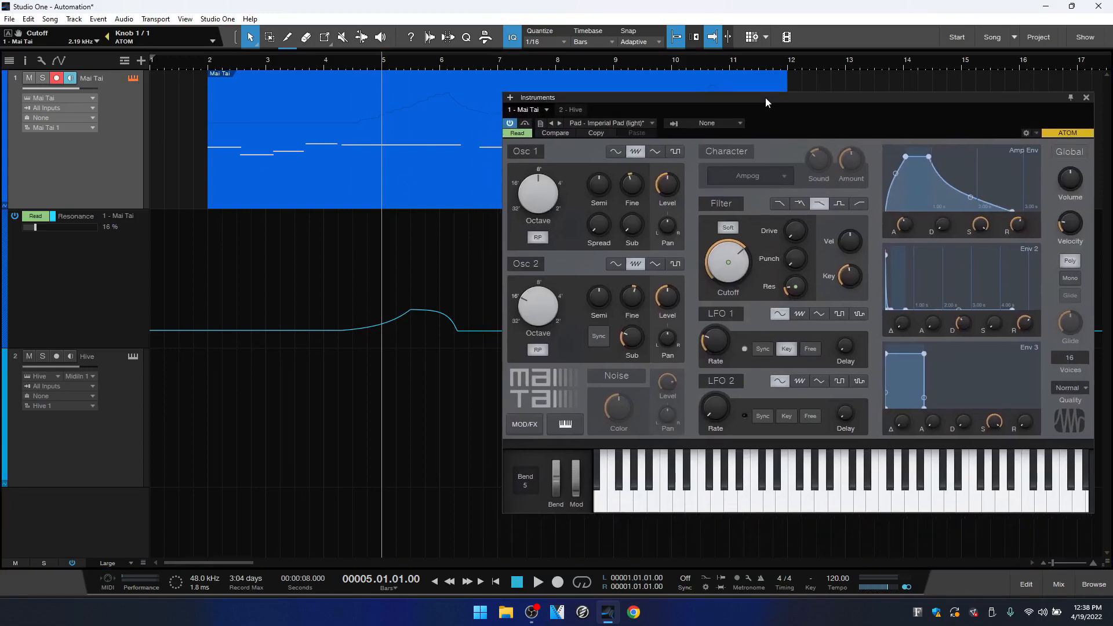
left_click(208, 65)
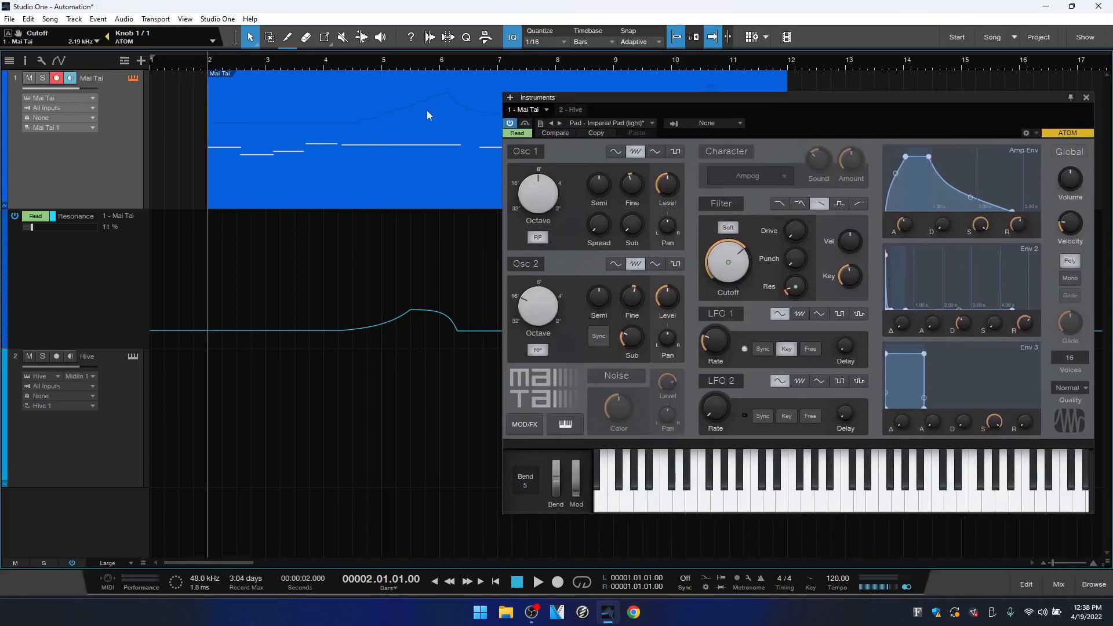
key("space")
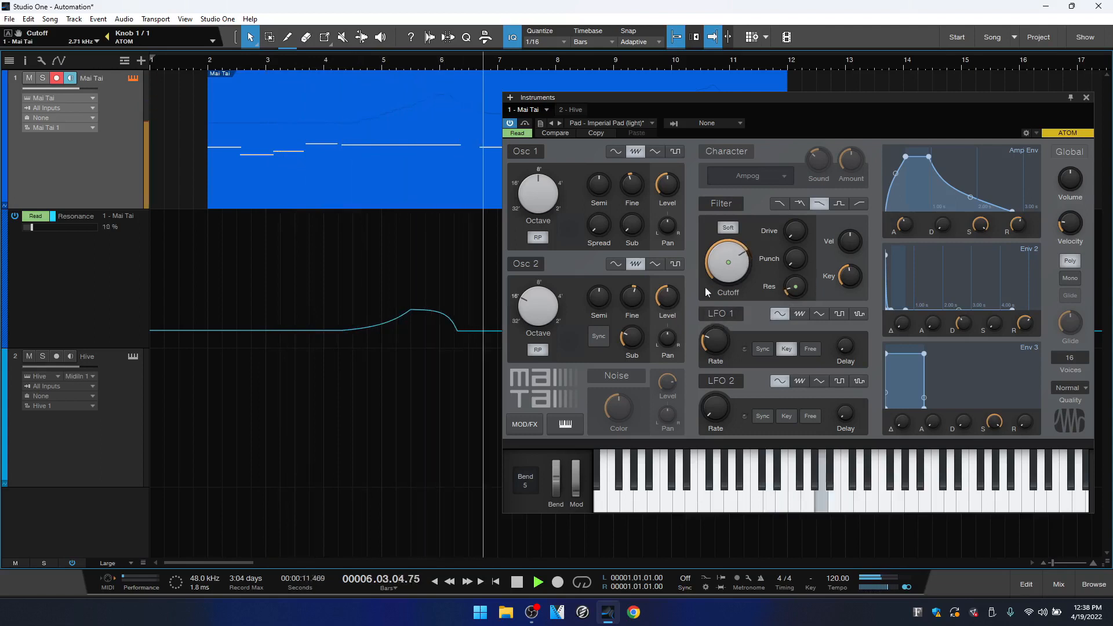
- Raise the Resonance envelope peak near bar 10 during playback, stop the song, and close the Mai Tai instrument
left_click_drag(878, 101, 381, 111)
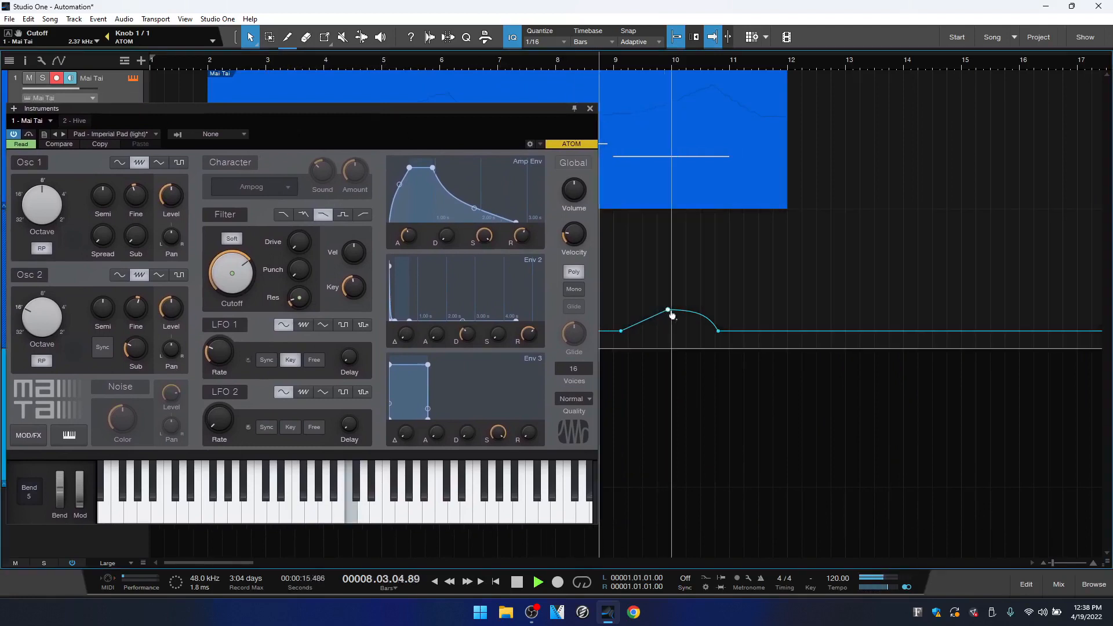
left_click_drag(669, 313, 671, 278)
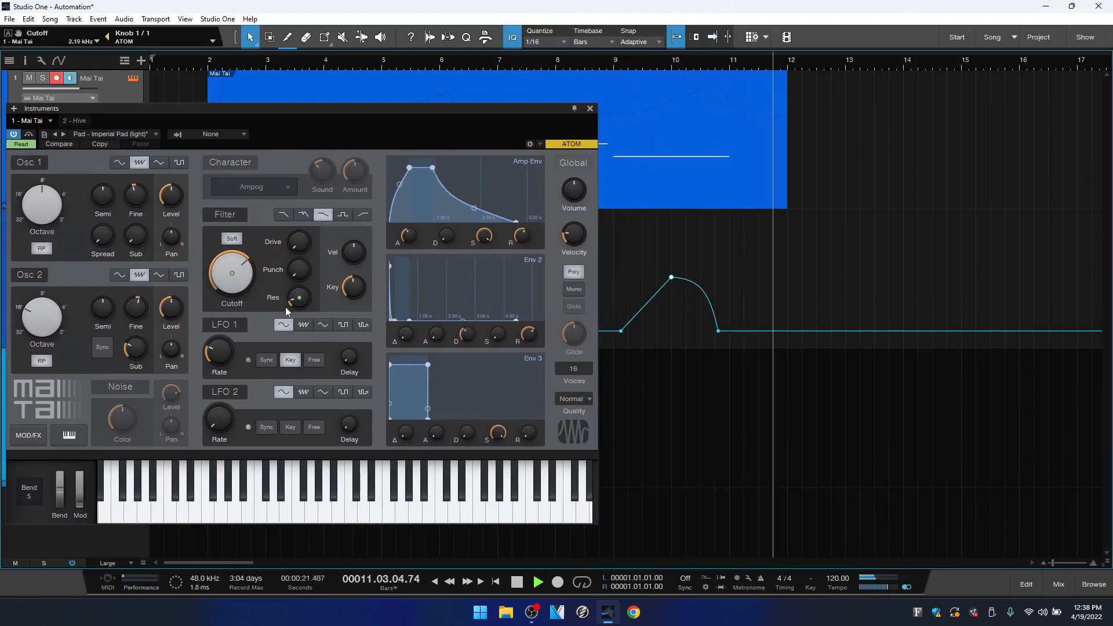
left_click_drag(261, 108, 642, 79)
key("space")
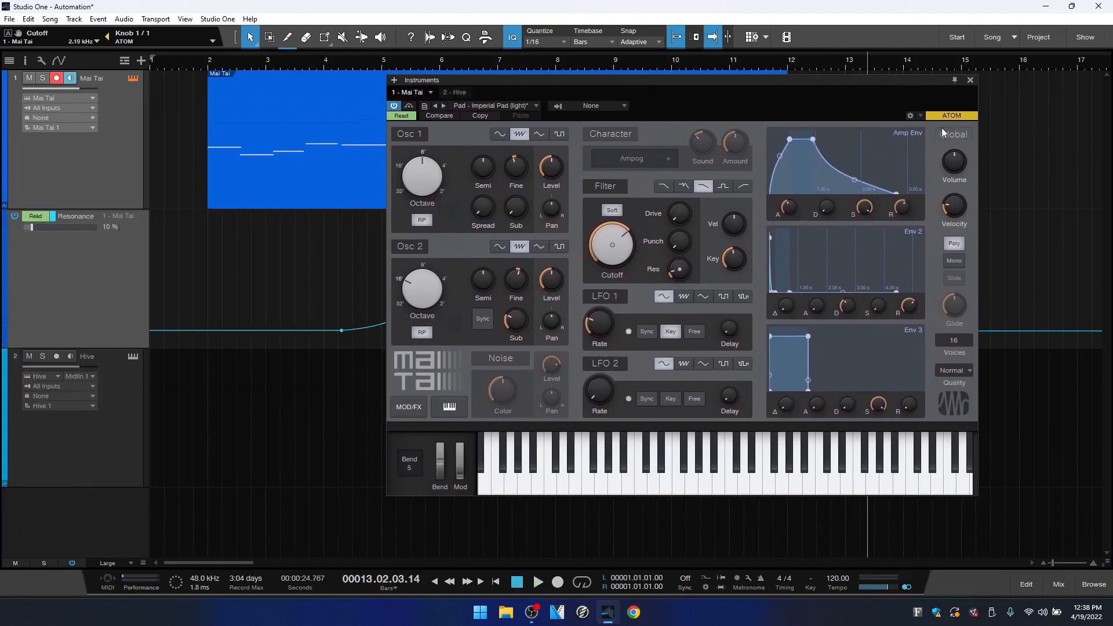
left_click(971, 84)
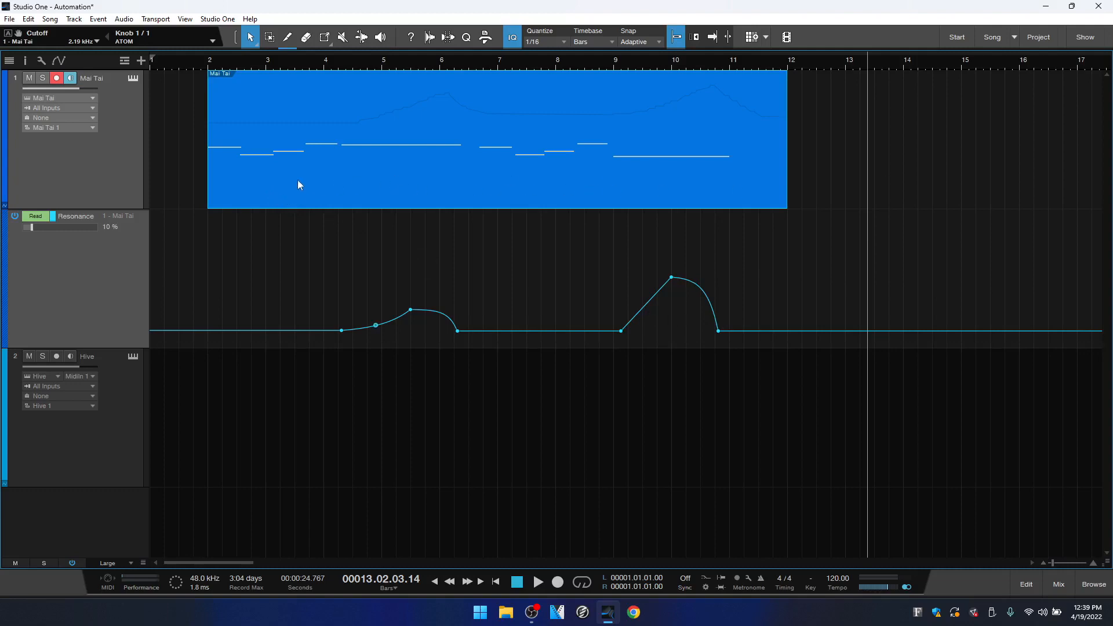
- Move the Mai Tai part together with its automation to bar 7 and back to bar 2
left_click_drag(298, 190, 588, 195)
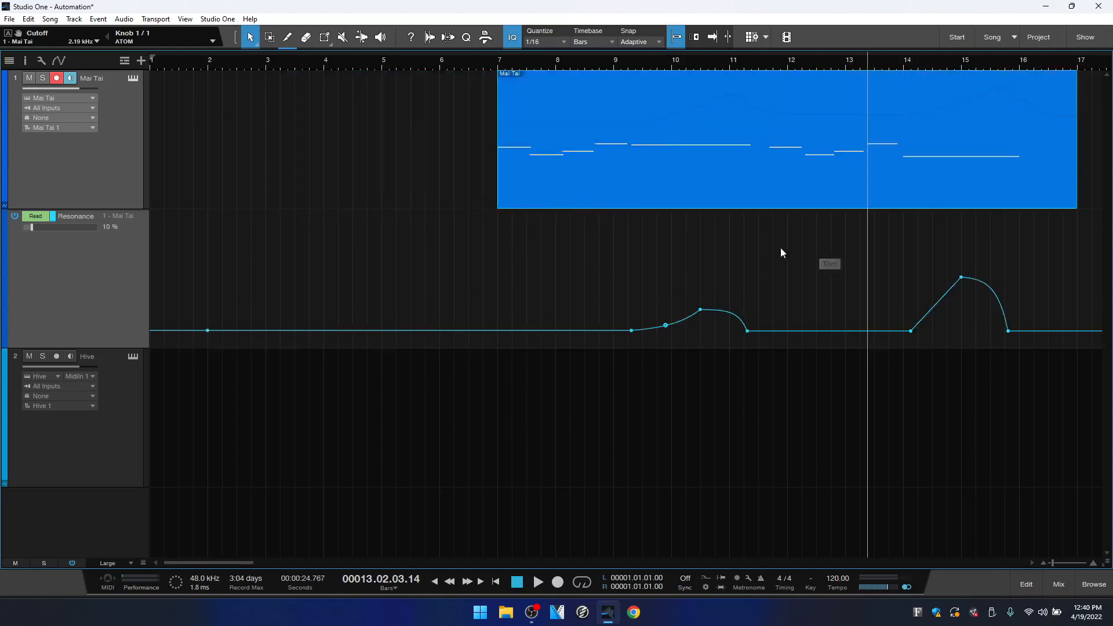
left_click_drag(777, 192, 490, 179)
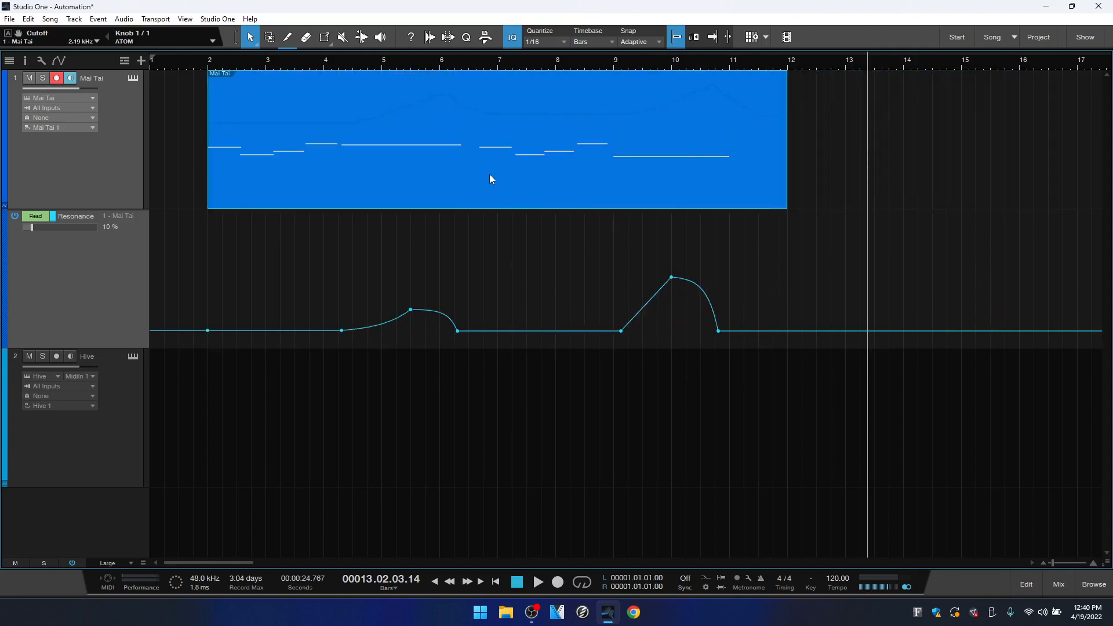
- Turn off "Automation follows events" in the advanced automation options
left_click(217, 18)
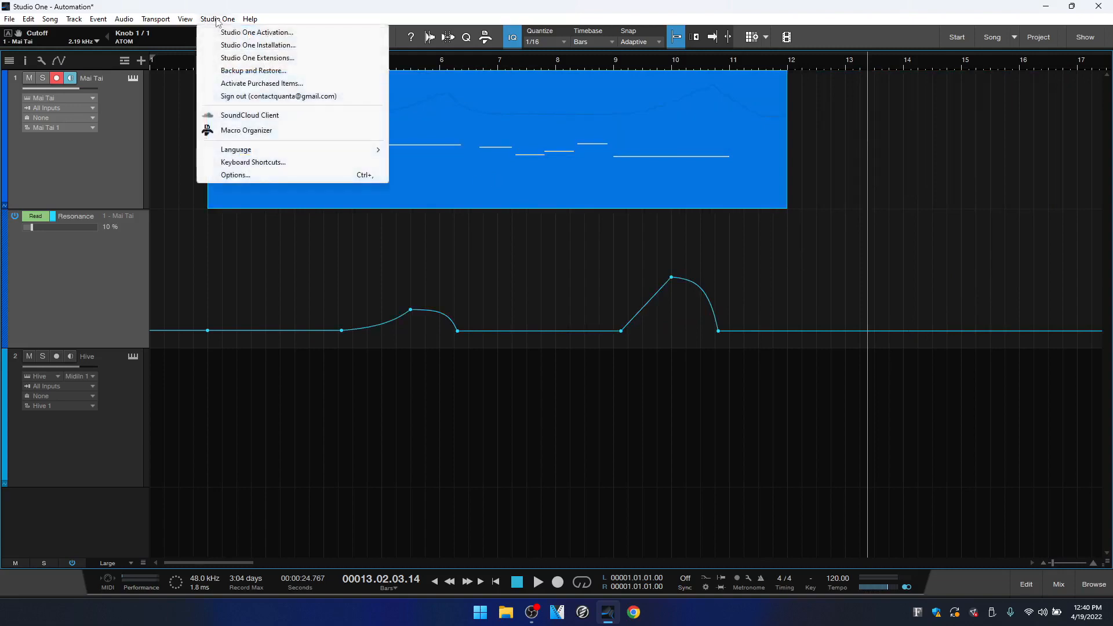
left_click(244, 175)
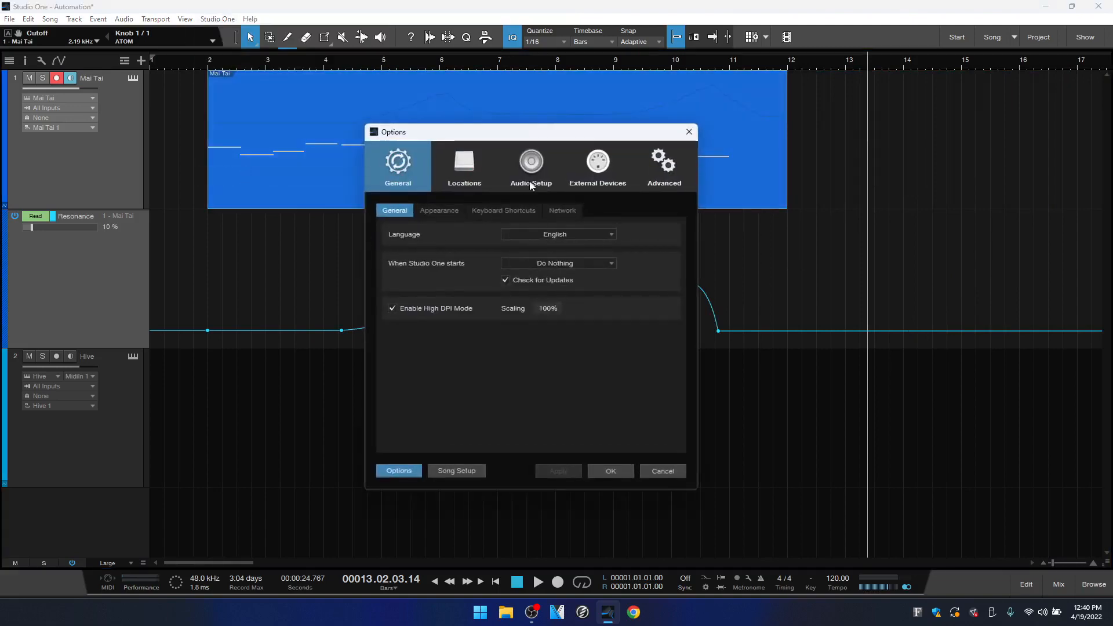
left_click(662, 164)
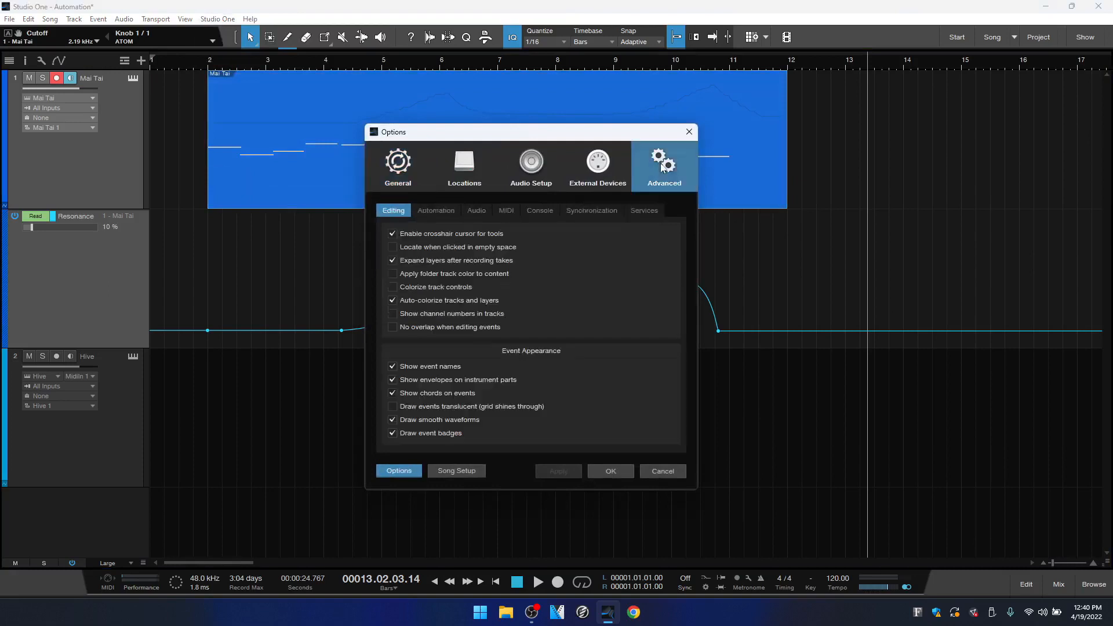
left_click(436, 211)
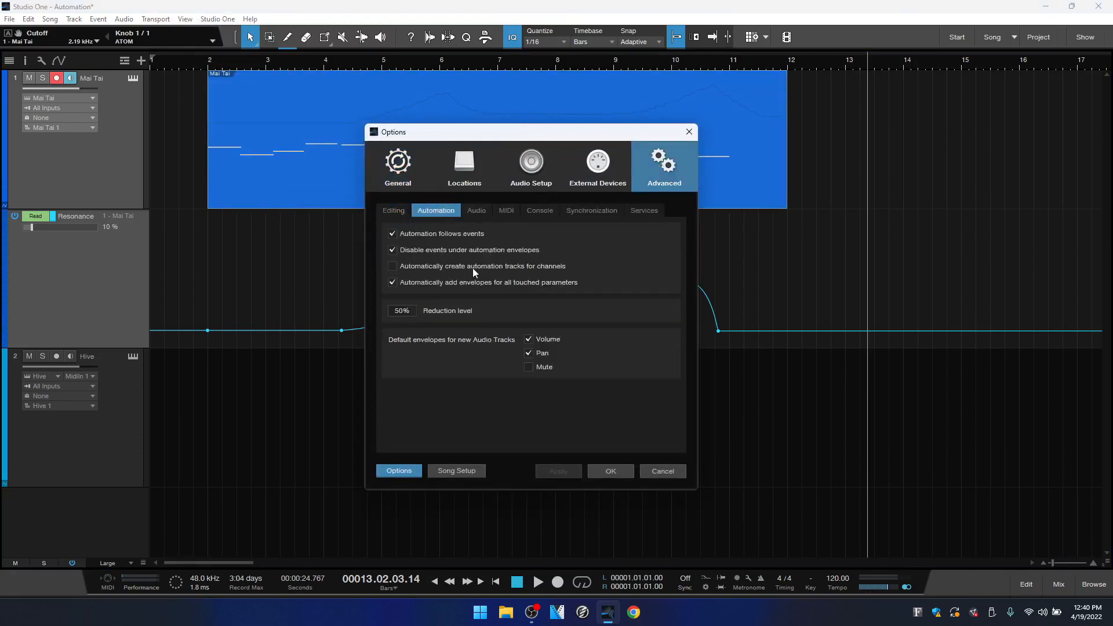
left_click(393, 235)
left_click(602, 473)
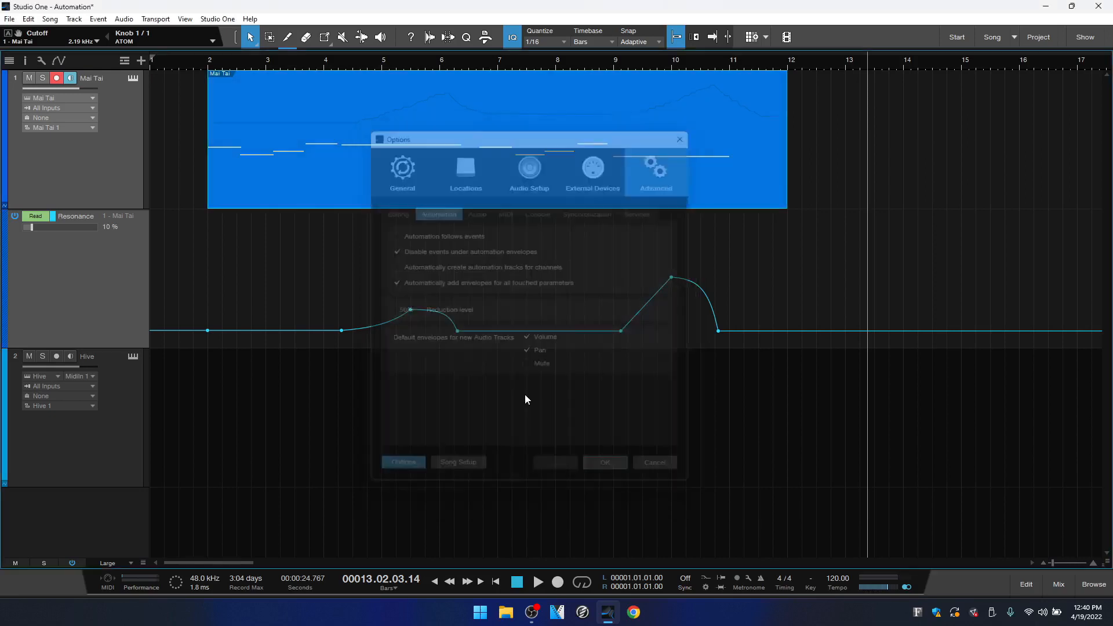
- Try moving the Mai Tai part without its automation to about bar 7.5, and undo the move
left_click_drag(341, 177, 663, 208)
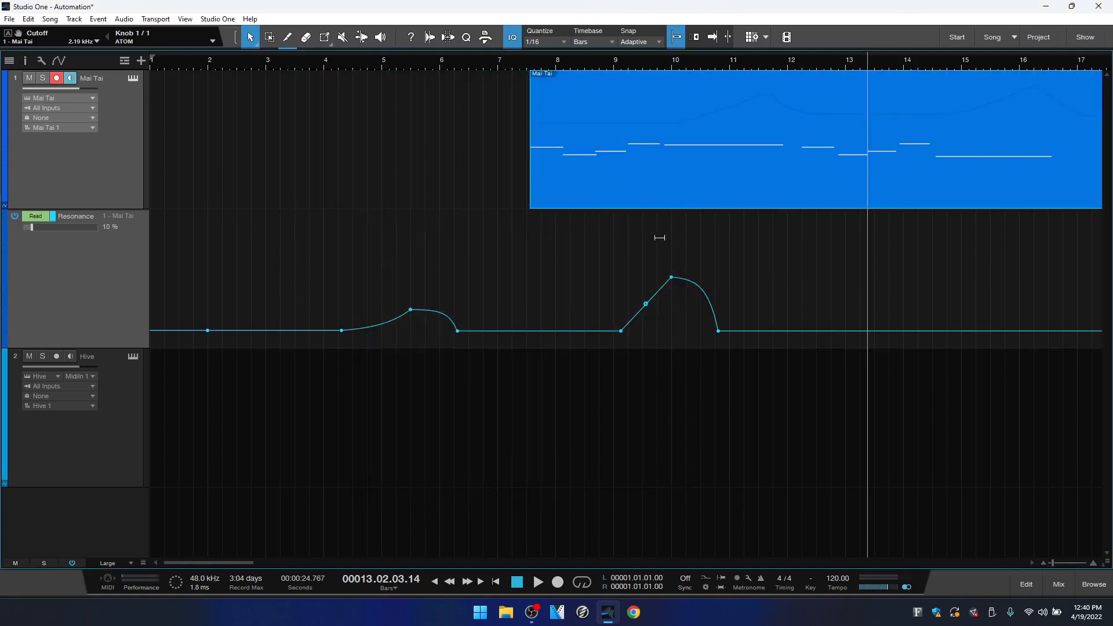
key("ctrl+z")
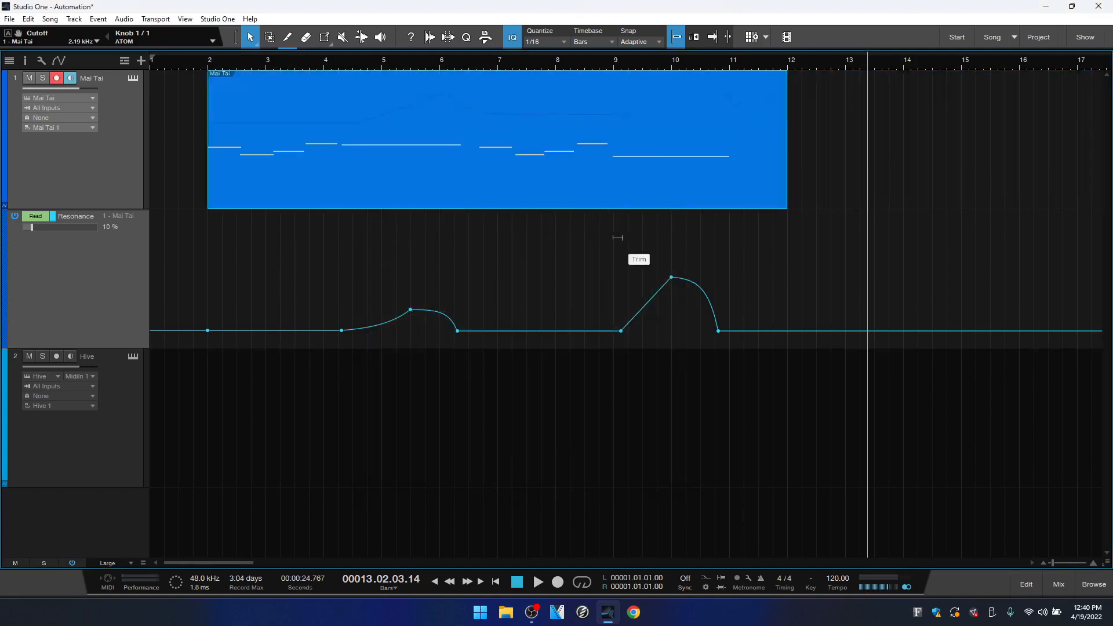
- Turn on "Automation follows events" in the advanced automation options
left_click(219, 19)
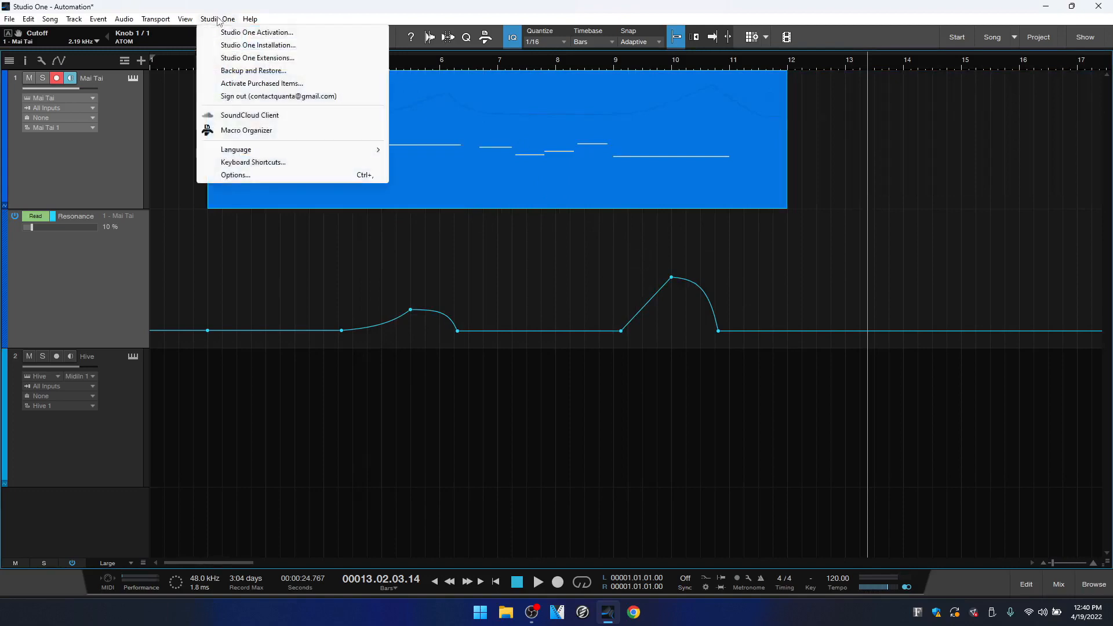
left_click(242, 178)
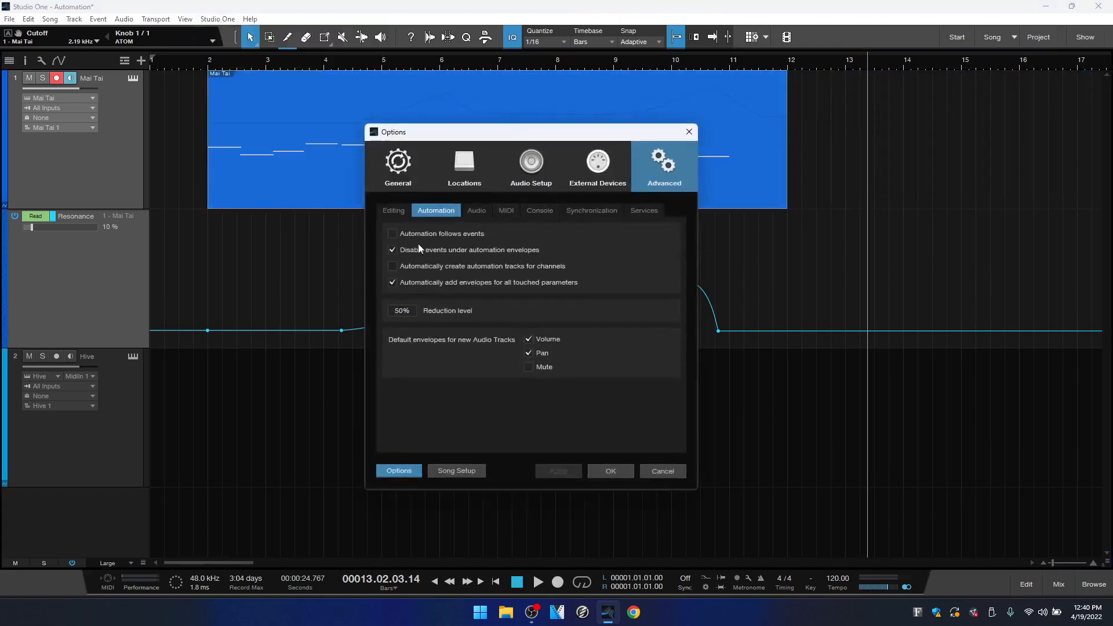
left_click(393, 234)
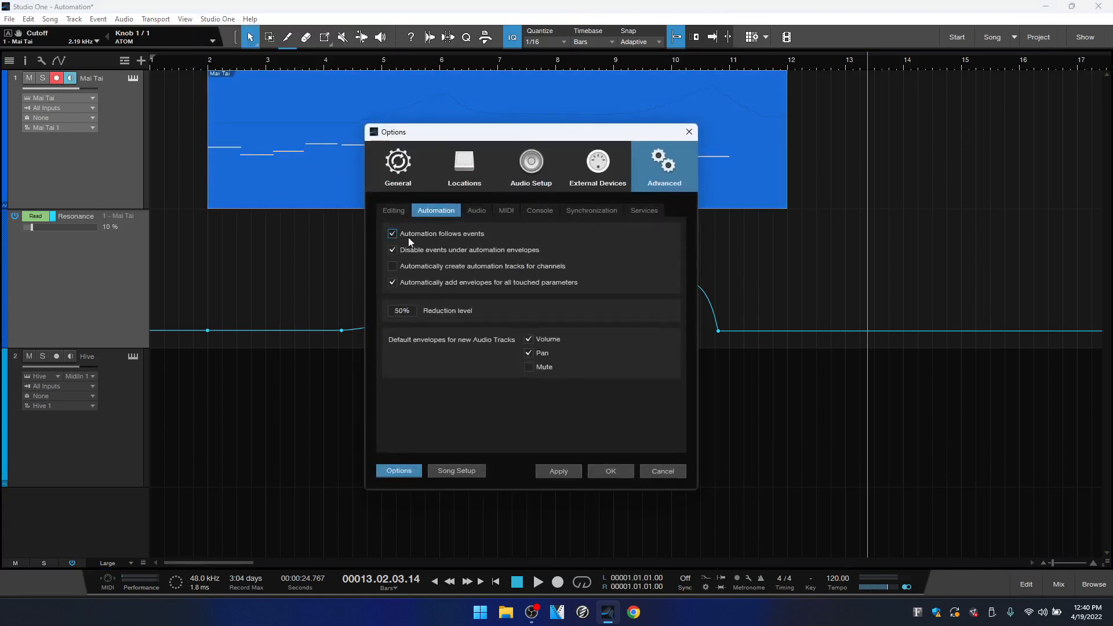
left_click(599, 474)
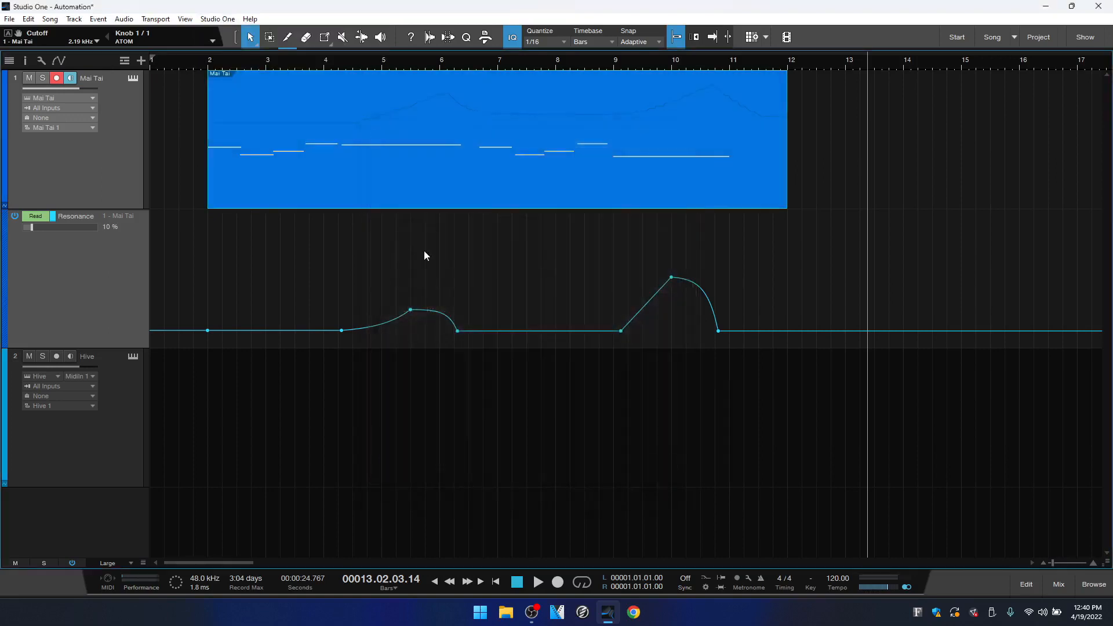
- Try moving the Mai Tai part with its automation to just before bar 5, and undo the move
left_click_drag(462, 184, 541, 191)
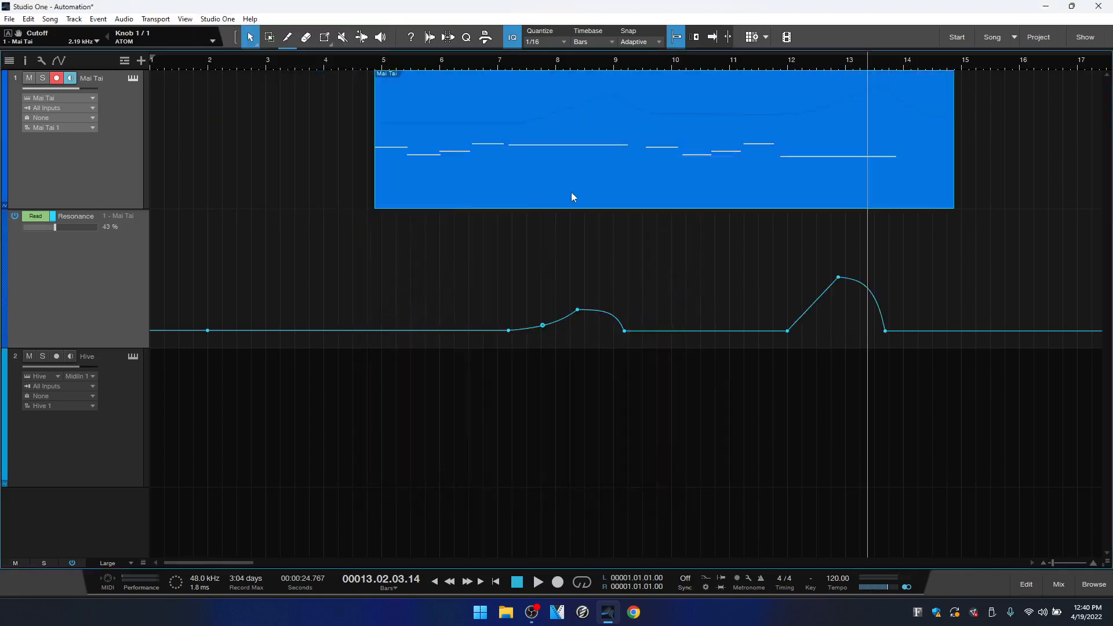
key("ctrl+z")
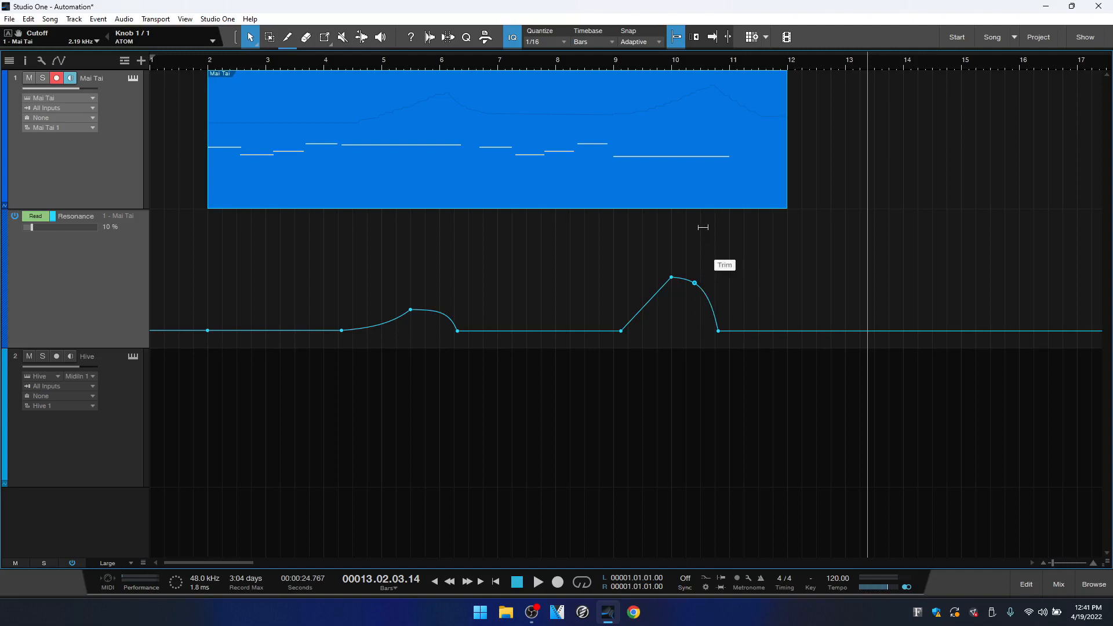
- Raise the Resonance segments between about bars 6.3 and 10.8 with Trim, and slightly lower the curved segment before them
mouse_move(703, 227)
left_mouse_down()
mouse_move(703, 280)
mouse_move(706, 168)
mouse_move(706, 207)
left_mouse_up()
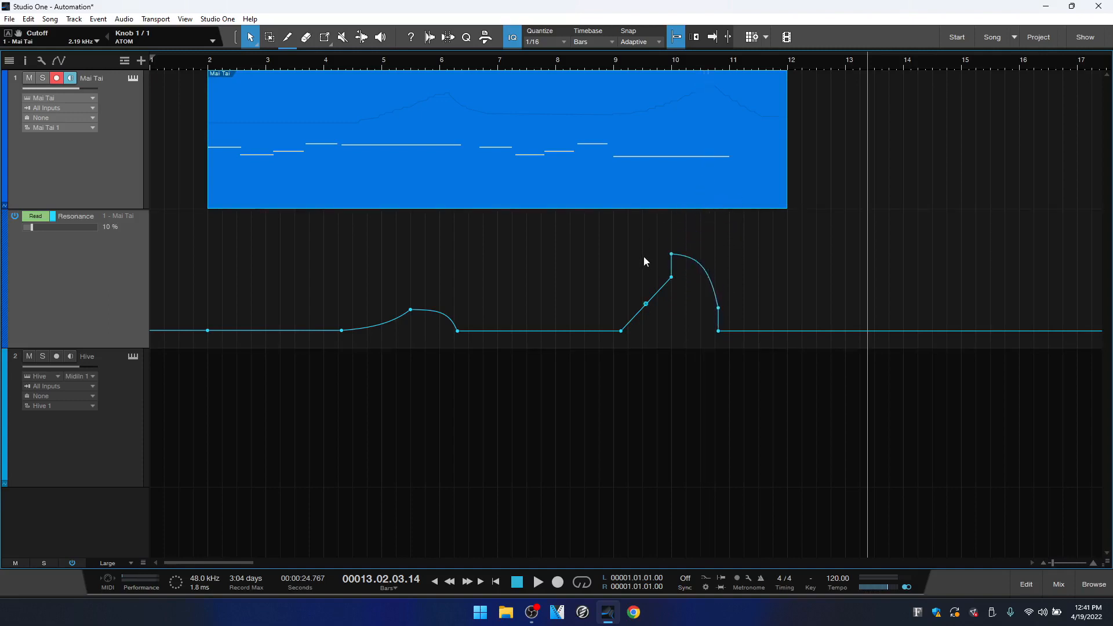
mouse_move(642, 230)
left_mouse_down()
mouse_move(643, 250)
mouse_move(643, 211)
left_mouse_up()
left_click_drag(542, 231, 542, 190)
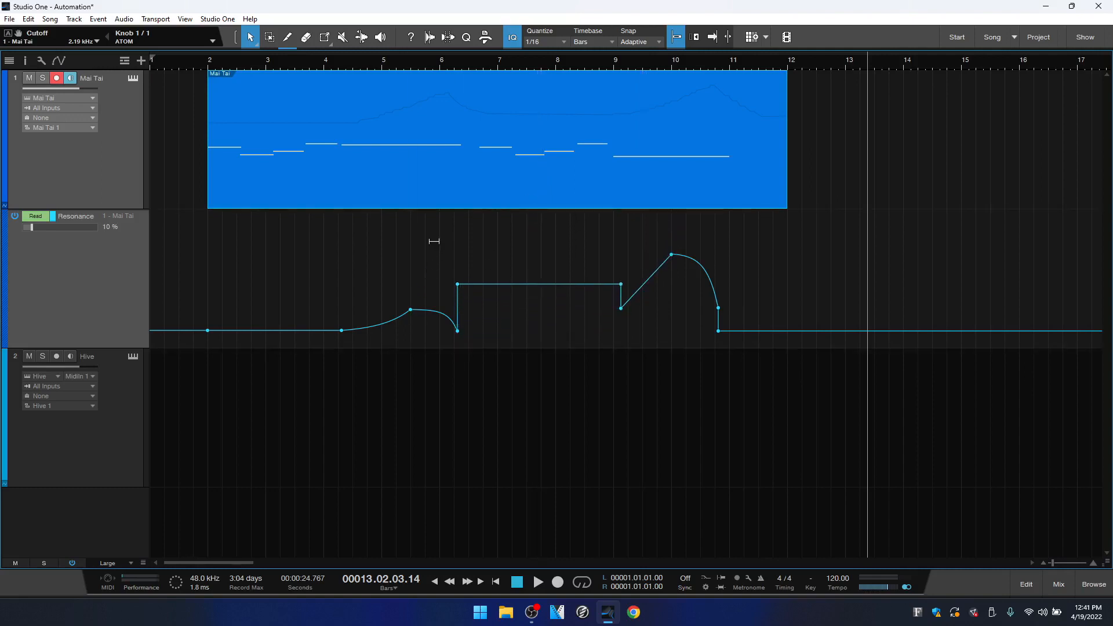
mouse_move(433, 226)
left_mouse_down()
mouse_move(430, 198)
mouse_move(427, 229)
left_mouse_up()
- Try clearing the Resonance envelope by selecting and deleting everything, and undo the deletion
key("Delete")
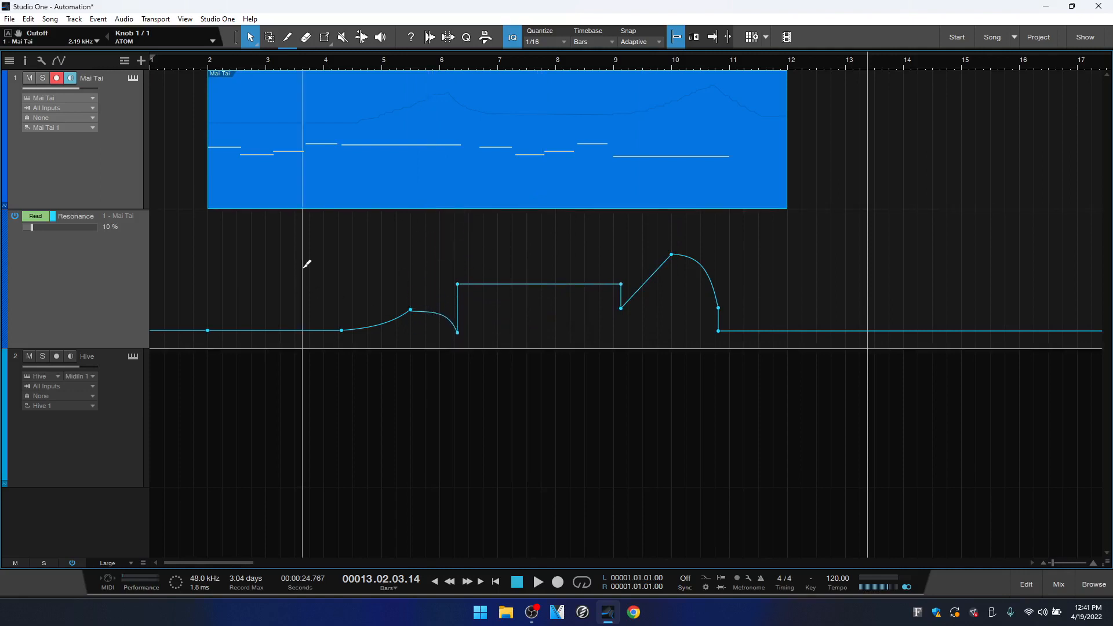
key("ctrl+a")
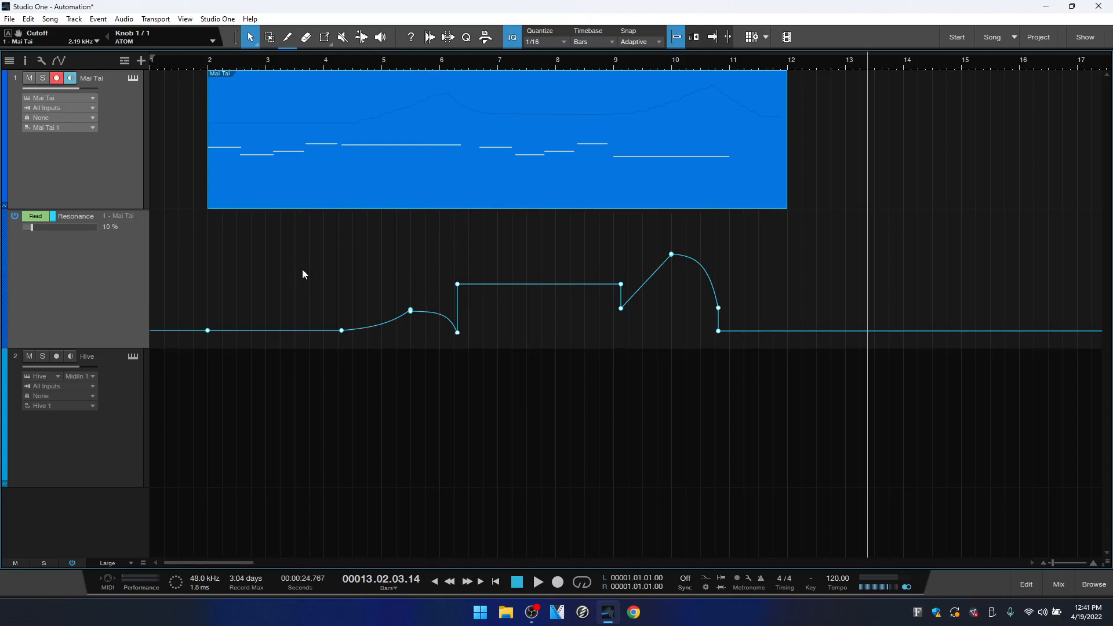
key("Delete")
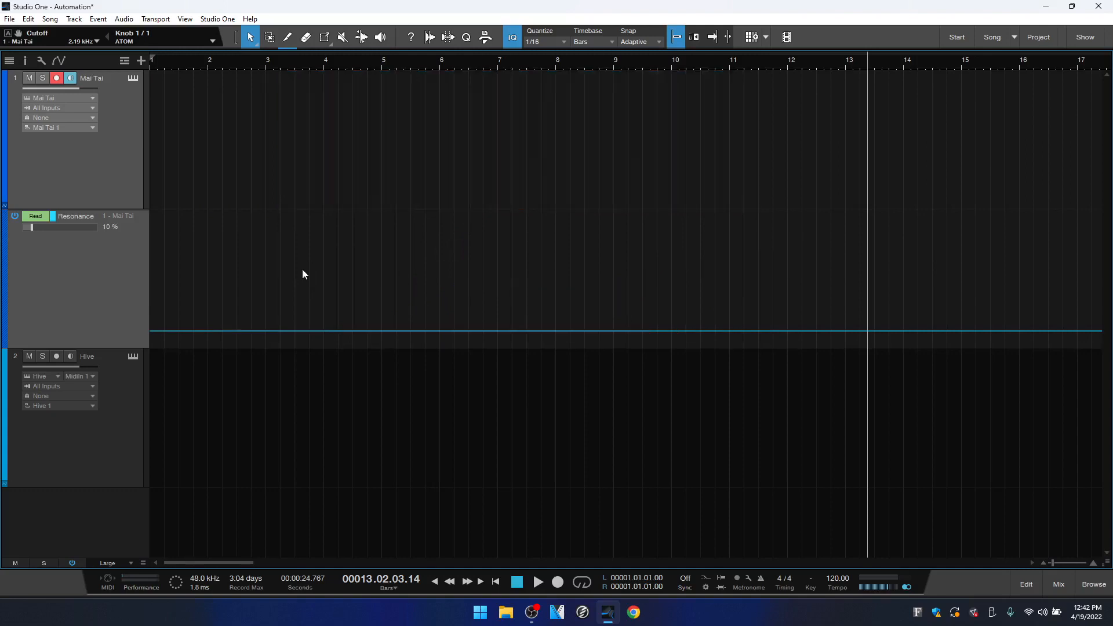
key("ctrl+z")
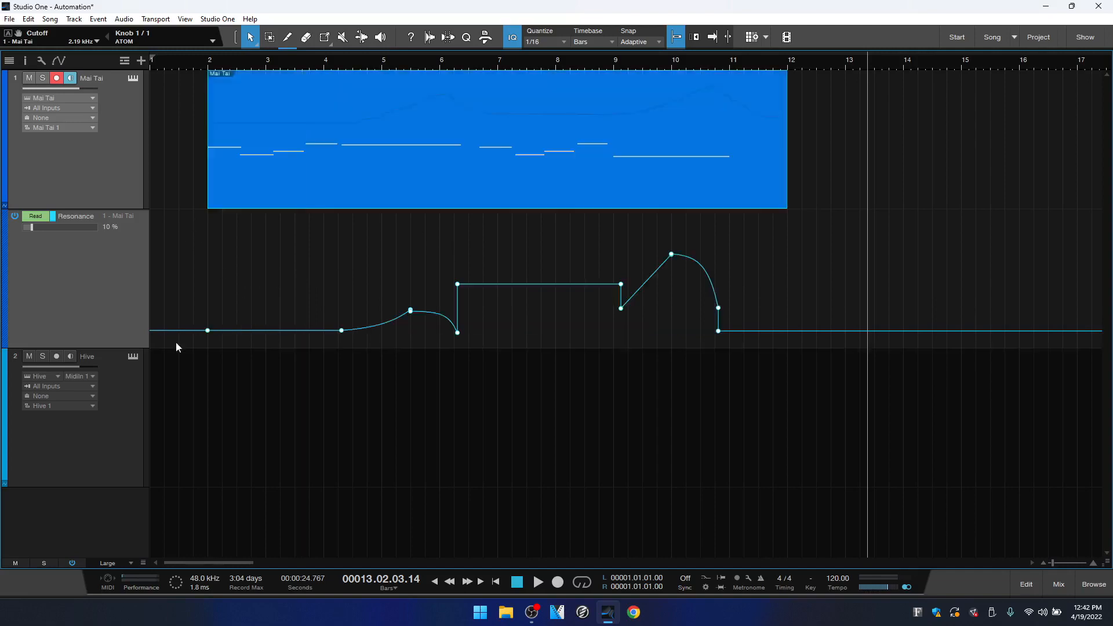
- Delete only the Resonance envelope points along the Mai Tai part, keeping the part itself
left_click_drag(177, 342, 805, 342)
key("Delete")
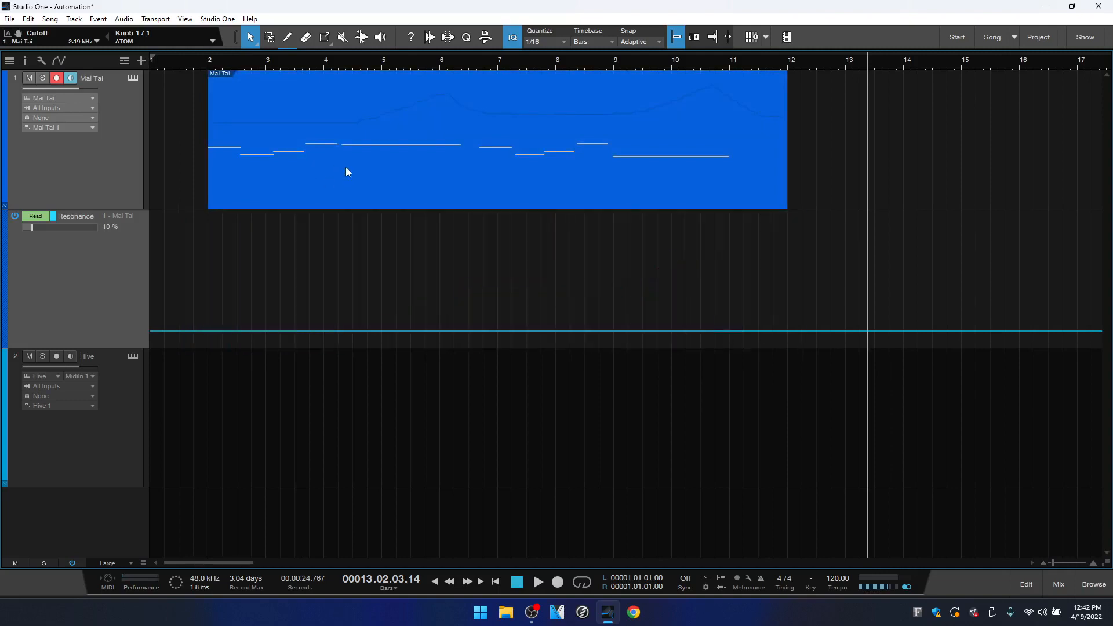
- Draw a wavy Resonance curve with the Freehand paint tool from bar 2 to just past bar 12
key("5")
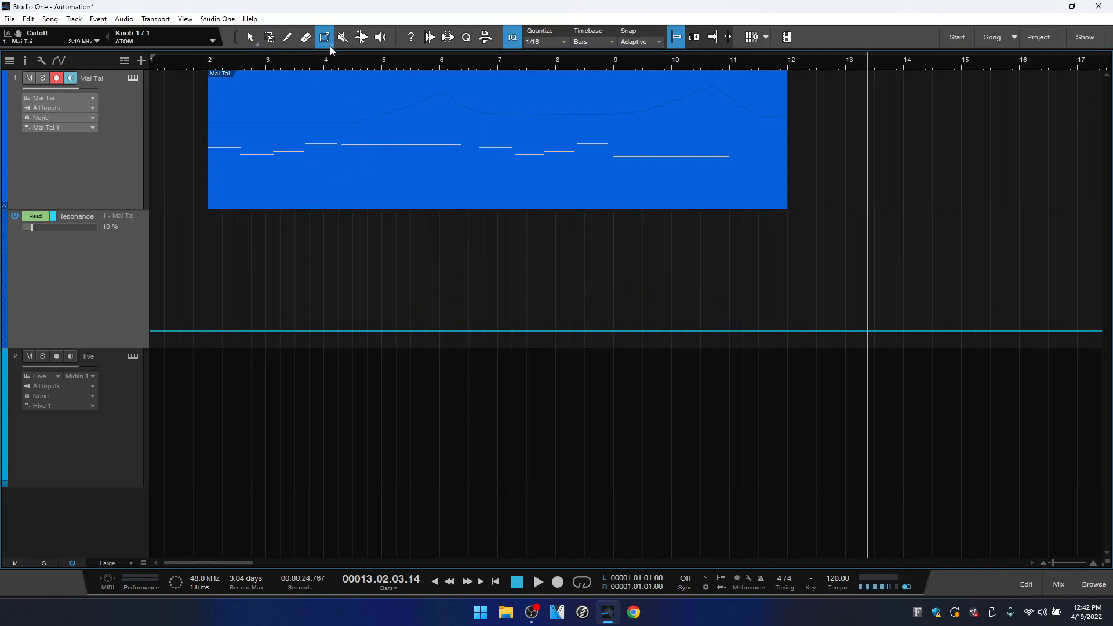
left_click(330, 48)
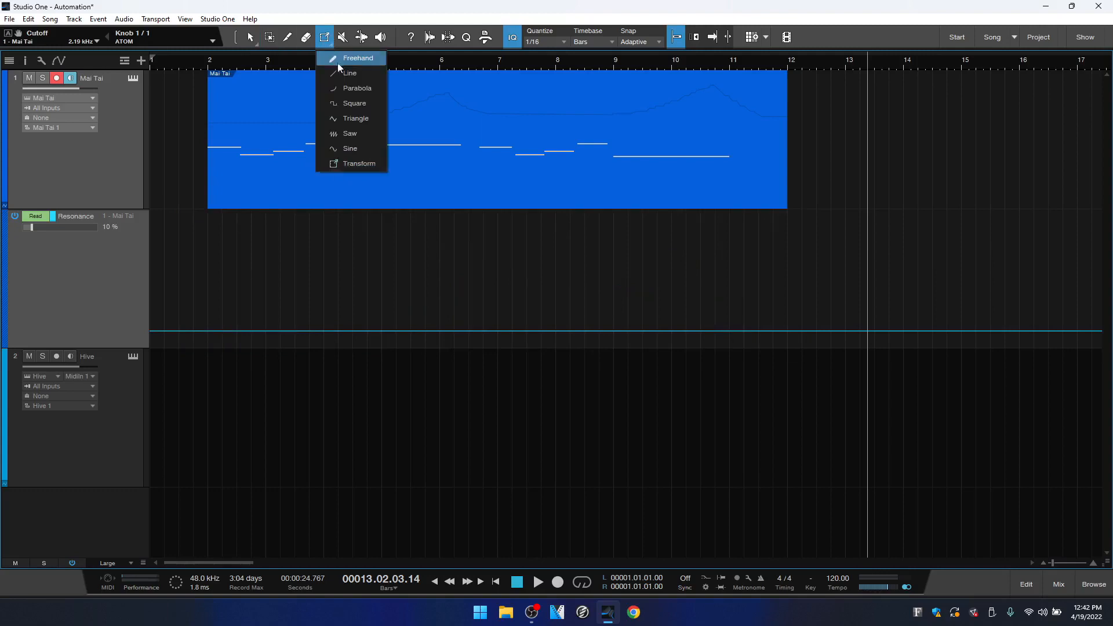
left_click(355, 59)
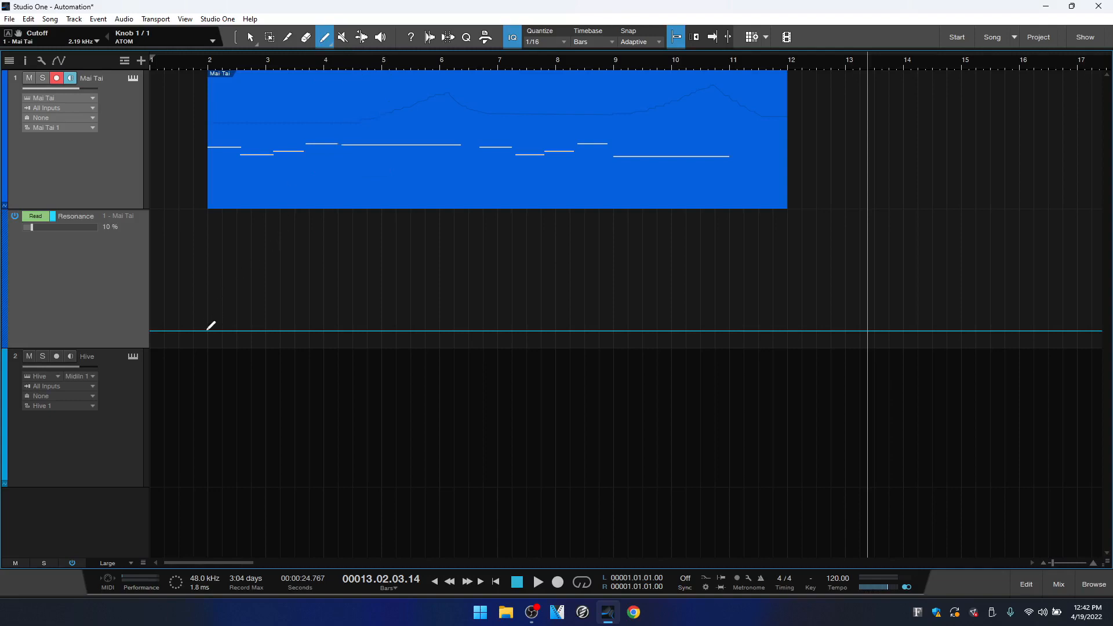
mouse_move(208, 329)
left_mouse_down()
mouse_move(248, 290)
mouse_move(318, 262)
mouse_move(453, 314)
mouse_move(549, 253)
mouse_move(646, 302)
mouse_move(745, 283)
mouse_move(802, 245)
left_mouse_up()
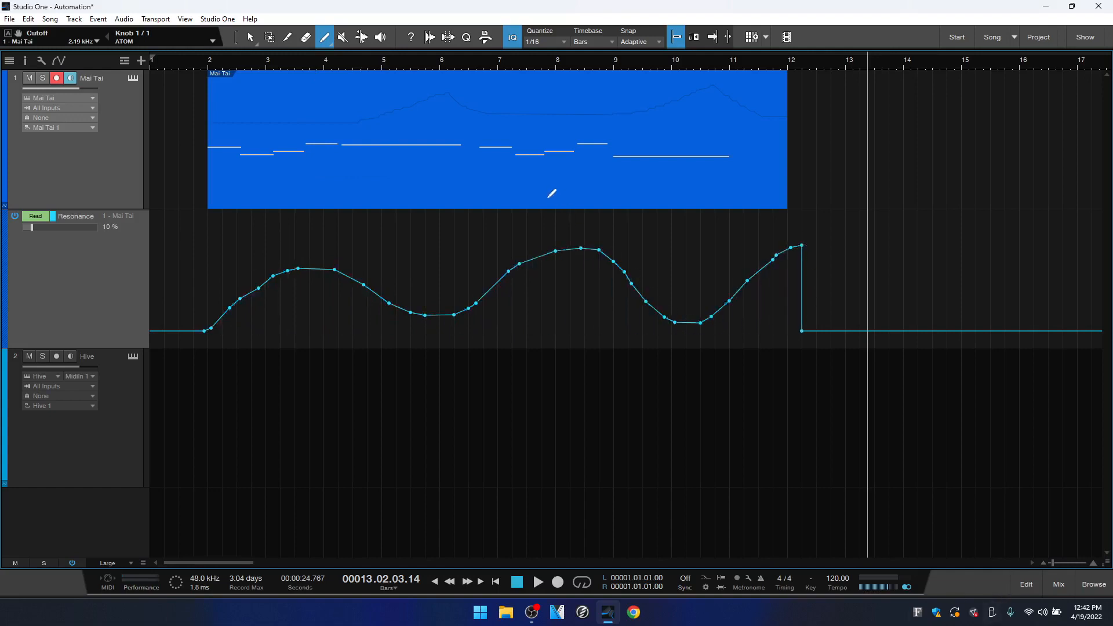
- Open the Mai Tai part in the note editor and paint a freehand Cutoff curve from about bar 4.3 to bar 6
key("1")
double_click(544, 189)
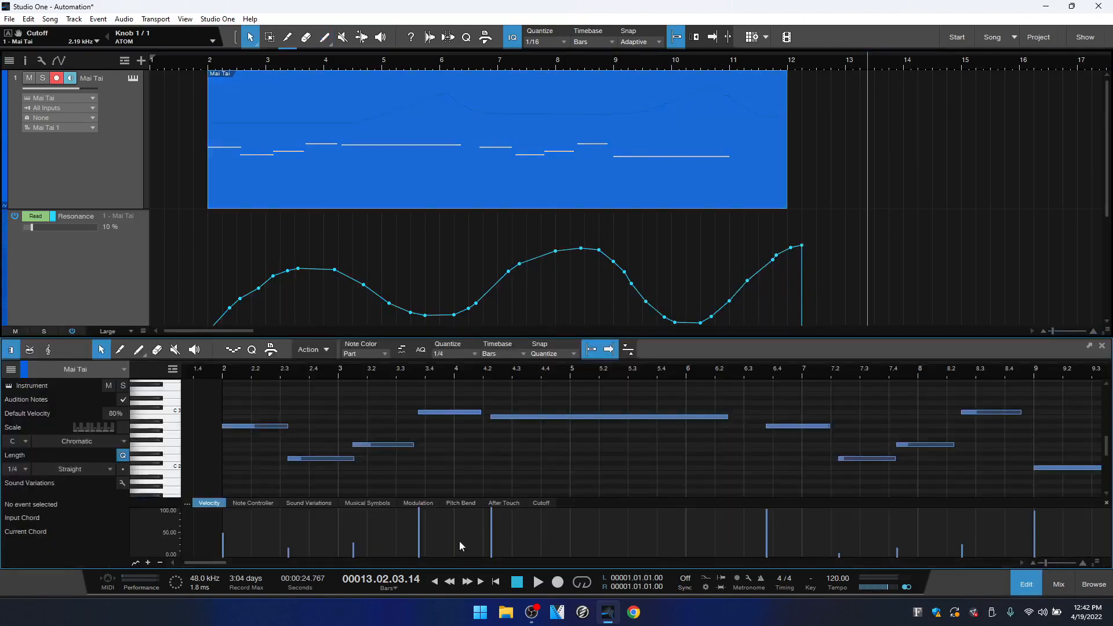
left_click(541, 503)
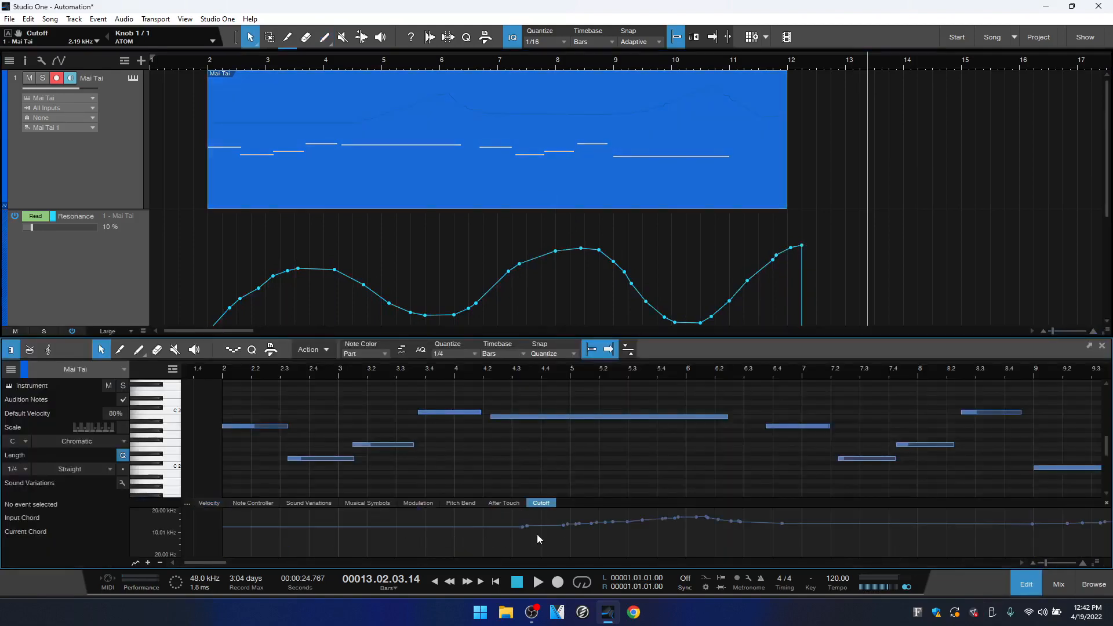
left_click(139, 350)
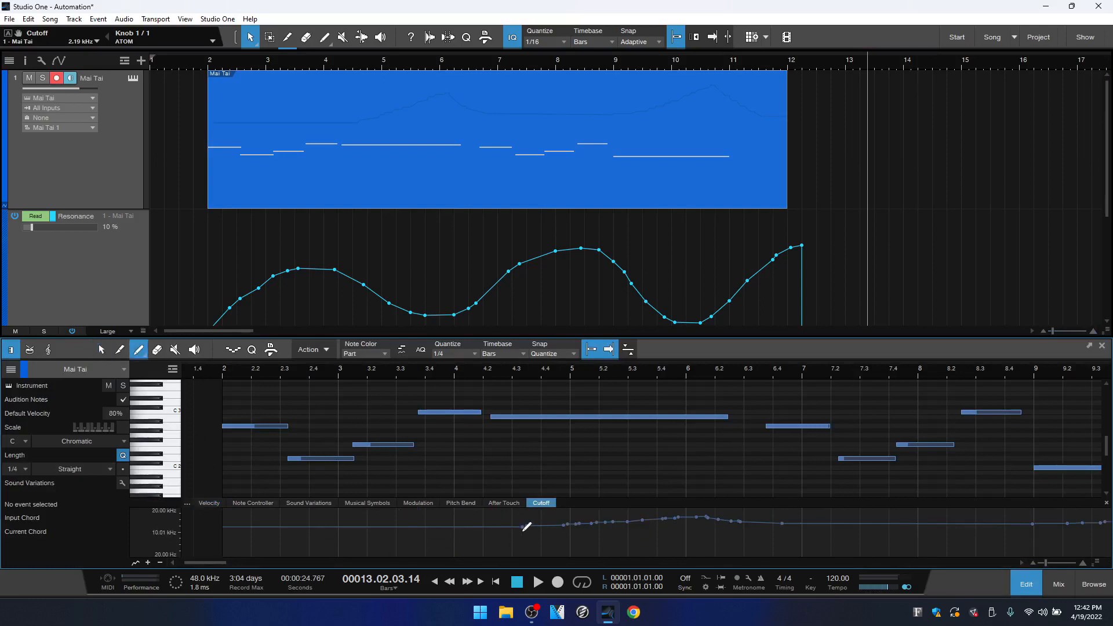
mouse_move(527, 526)
left_mouse_down()
mouse_move(607, 506)
mouse_move(777, 520)
left_mouse_up()
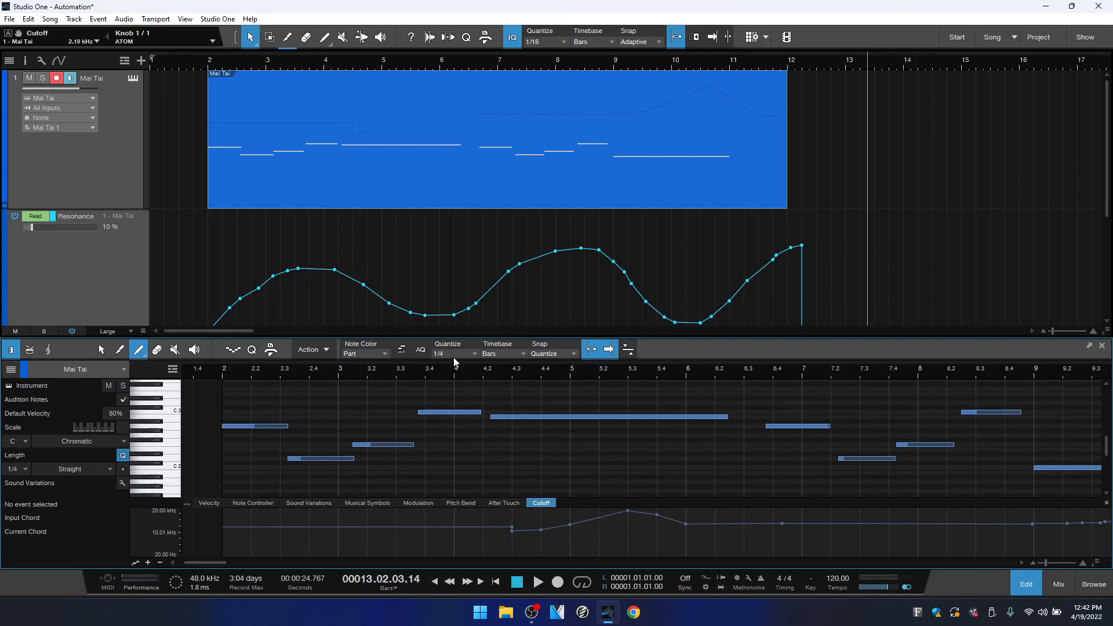
- Set the note editor's Quantize to 1/16, redraw the Cutoff curve from about bar 4.3 to 6.2, and close the editor
left_click(474, 356)
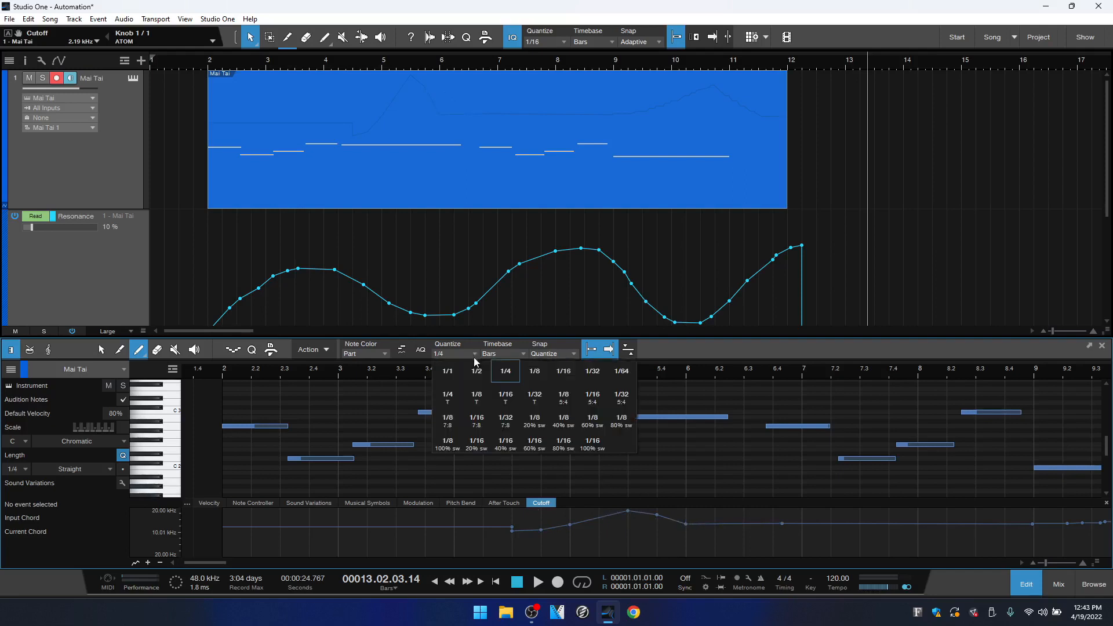
left_click(564, 374)
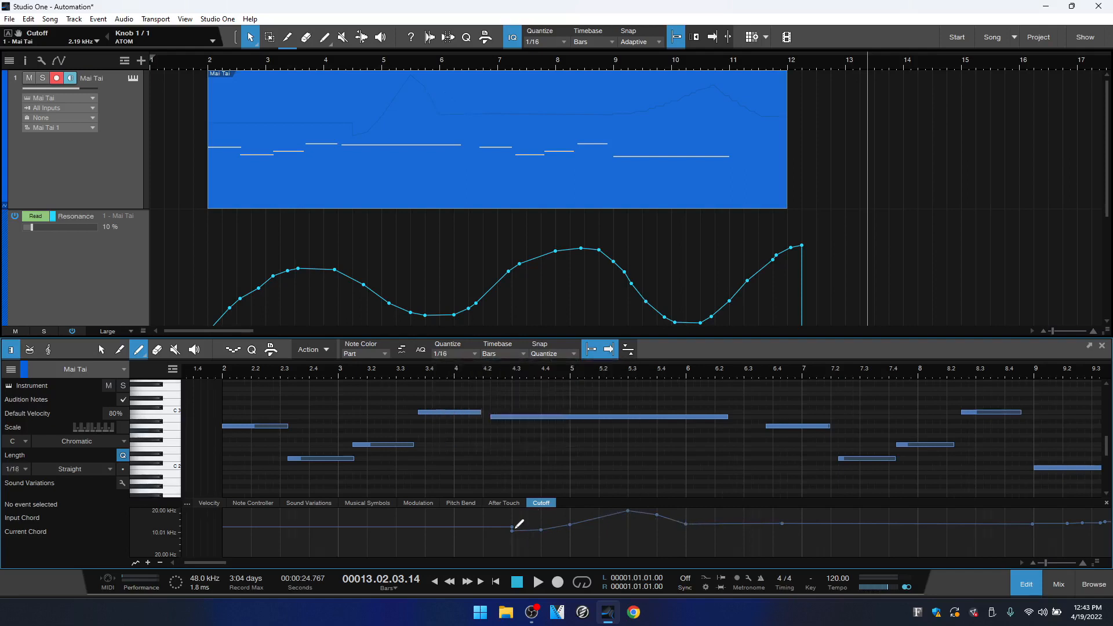
mouse_move(514, 526)
left_mouse_down()
mouse_move(650, 509)
mouse_move(722, 523)
mouse_move(714, 529)
left_mouse_up()
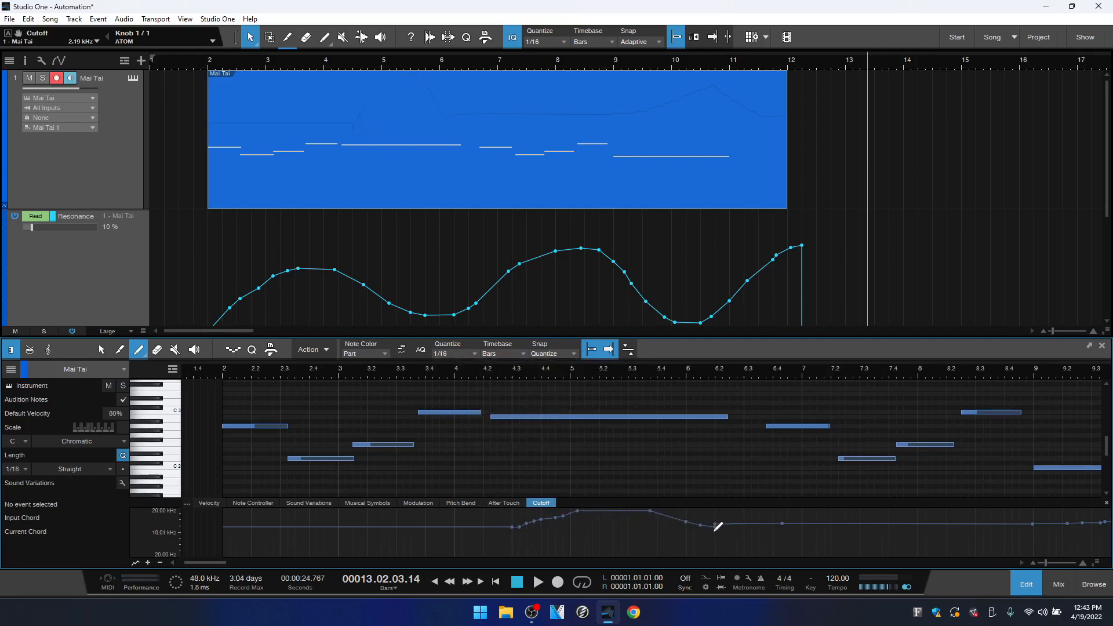
left_click(1027, 587)
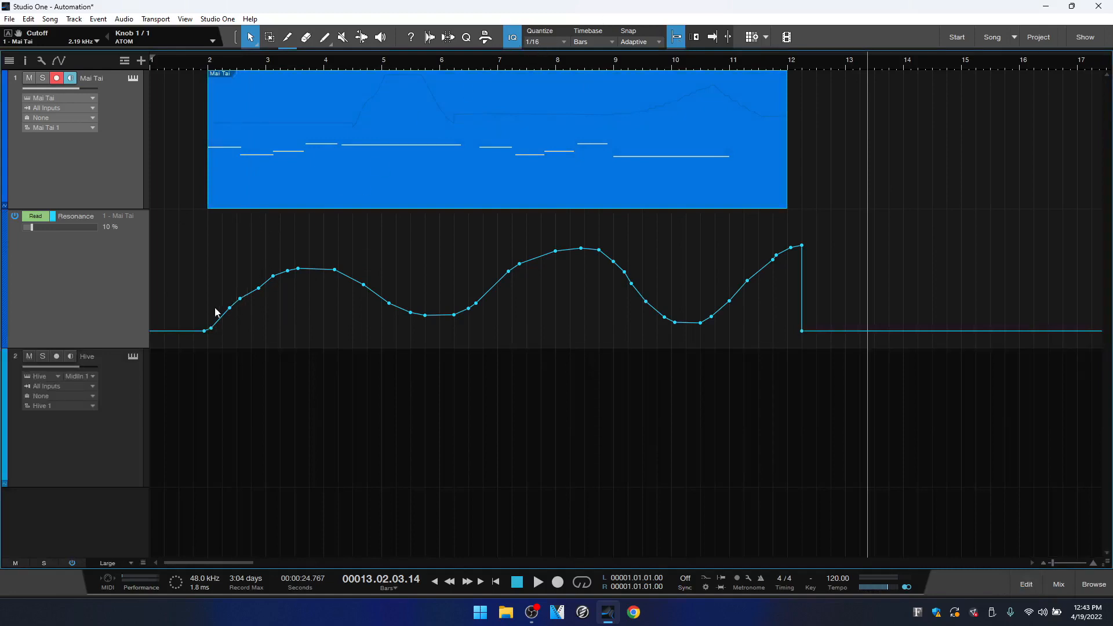
- Draw straight Resonance ramps with the Line shape: up from bar 2 to 4, down to bar 8, up to about bar 10.5
left_click(628, 278)
left_click(491, 287)
left_click(330, 43)
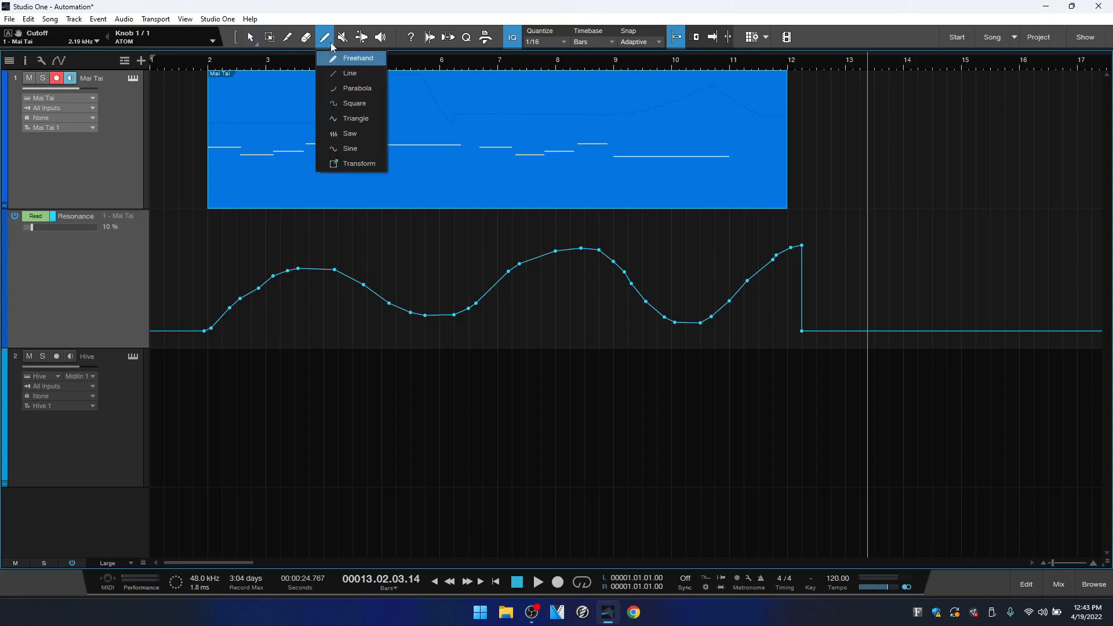
left_click(346, 74)
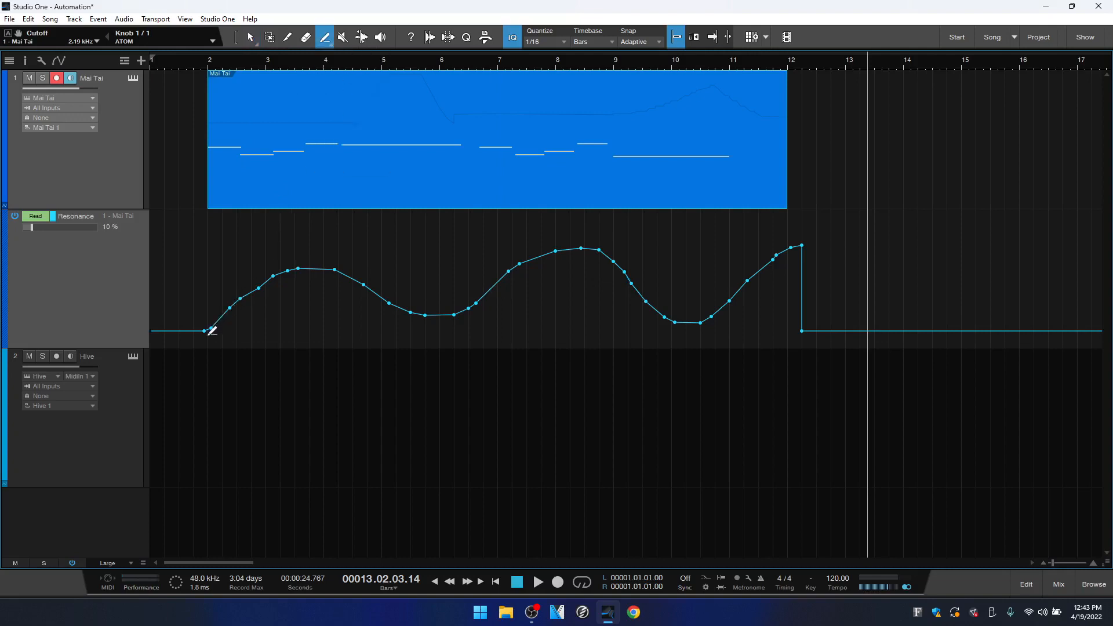
left_click_drag(210, 333, 701, 218)
- Choose the Sine paint shape, try a Resonance wave from bar 2 to bar 12 with Quantize at 1/4, and undo it
left_click(332, 46)
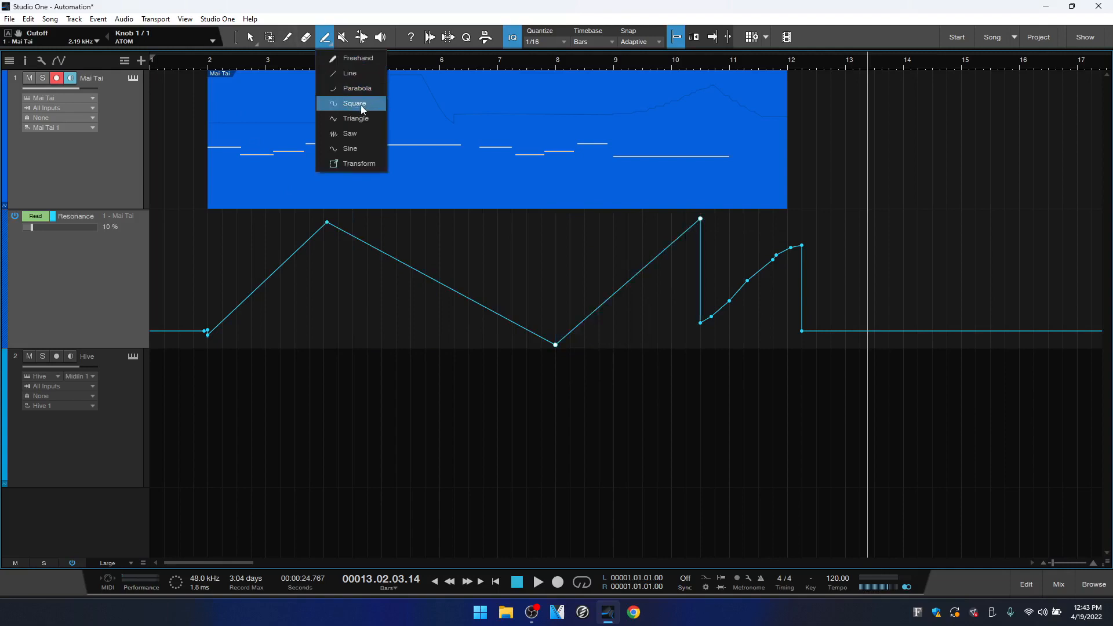
left_click(349, 150)
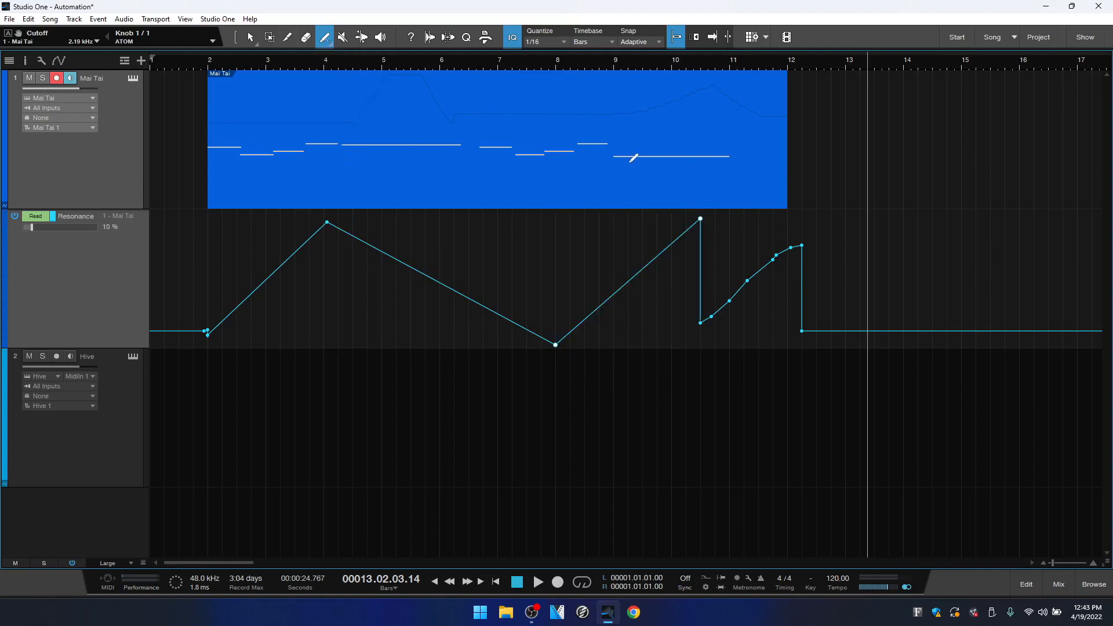
left_click(562, 43)
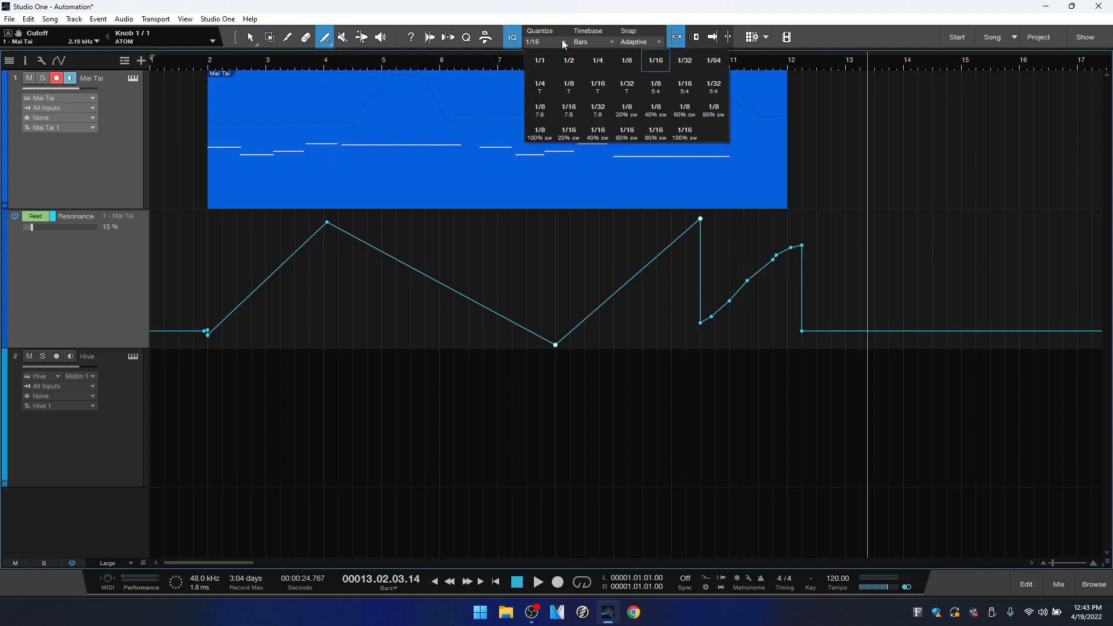
left_click(602, 63)
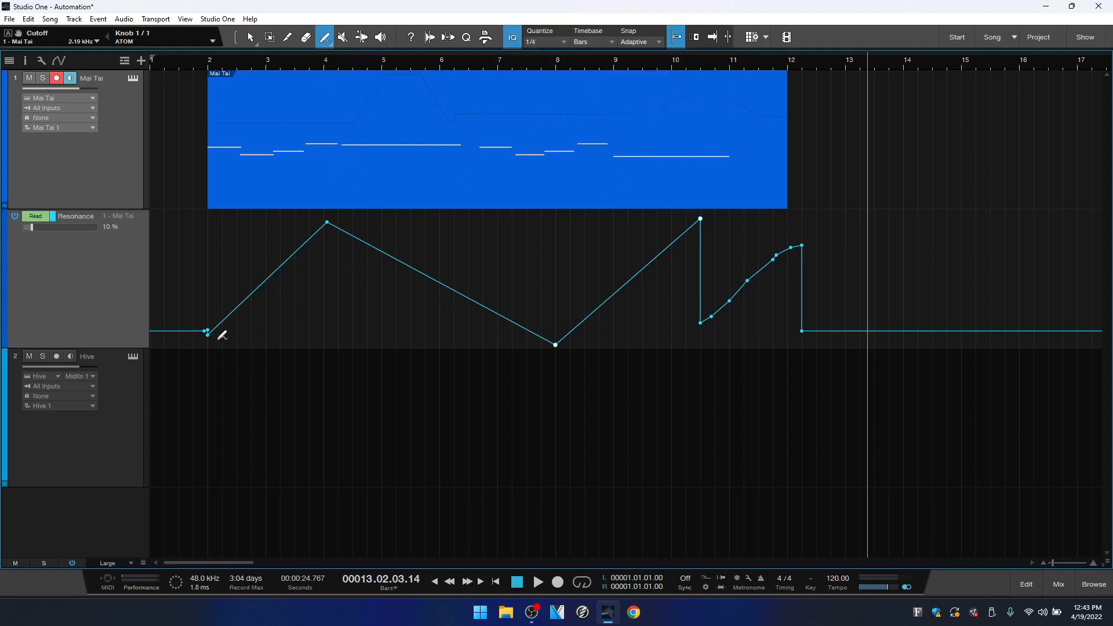
mouse_move(208, 332)
left_mouse_down()
mouse_move(298, 228)
mouse_move(791, 206)
mouse_move(790, 241)
mouse_move(791, 211)
left_mouse_up()
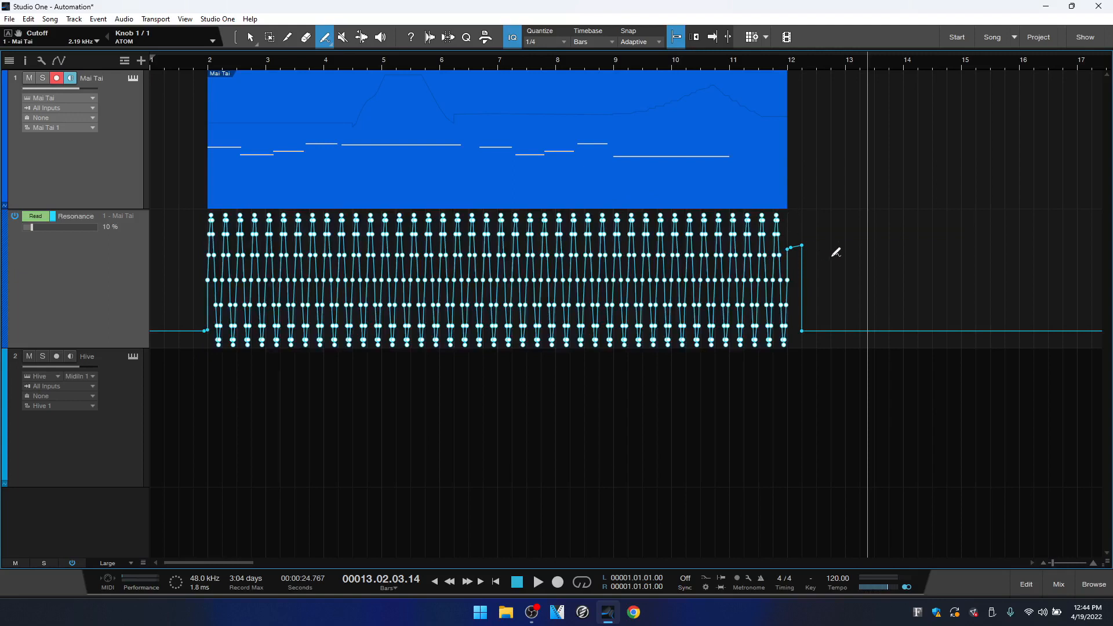
key("ctrl+z")
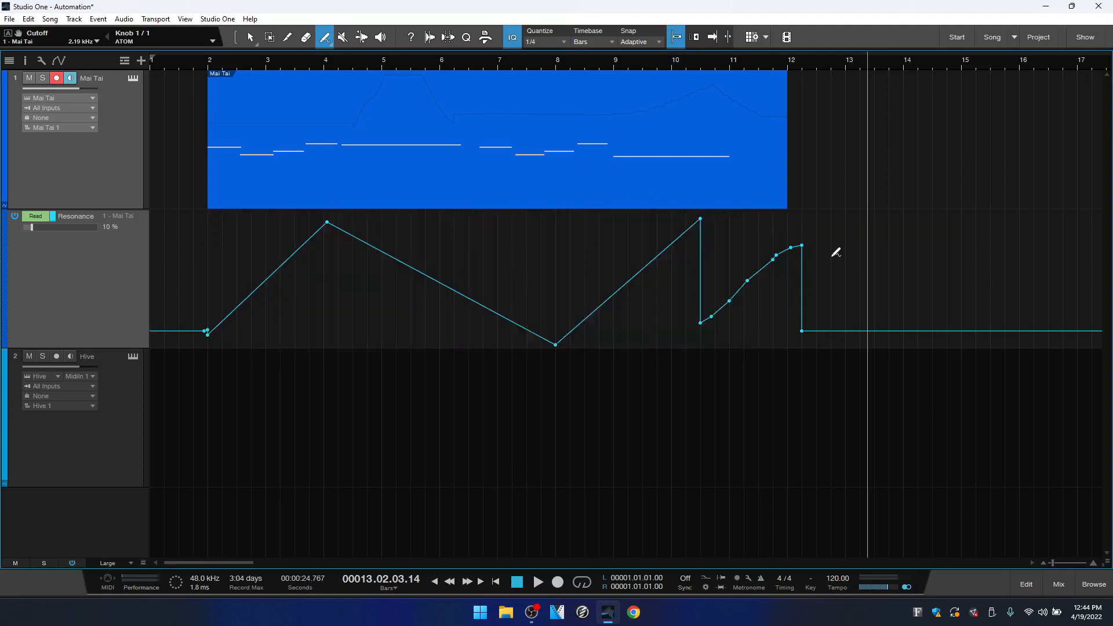
- Set the arrangement's Quantize to 1/2 and draw a full-height sine wave on Resonance from bar 2 to about bar 8.5
left_click(564, 42)
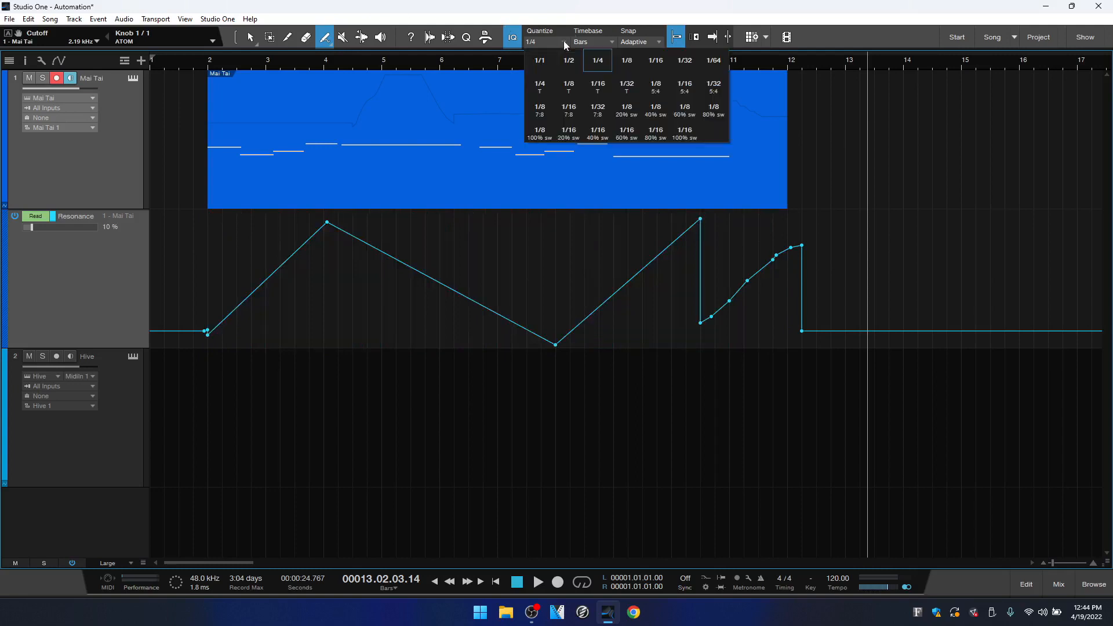
left_click(567, 60)
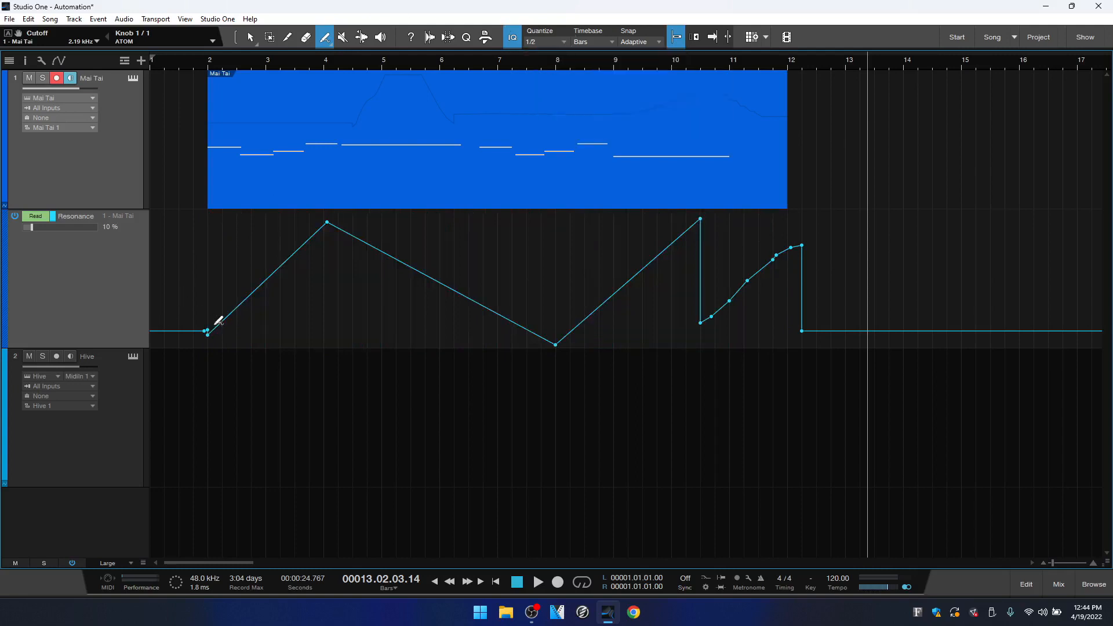
mouse_move(221, 318)
left_mouse_down()
mouse_move(449, 231)
mouse_move(747, 216)
mouse_move(631, 228)
mouse_move(626, 213)
mouse_move(600, 208)
left_mouse_up()
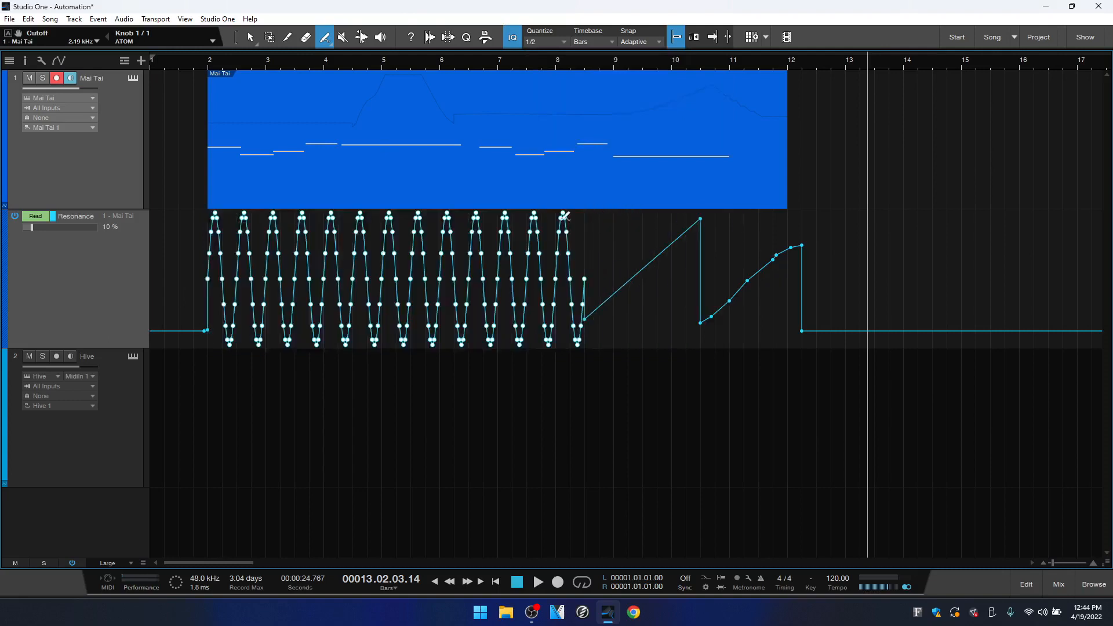
- Play the song from bar 1.3 with the Mai Tai instrument window open to watch the Resonance knob, and close the window
left_click(195, 63)
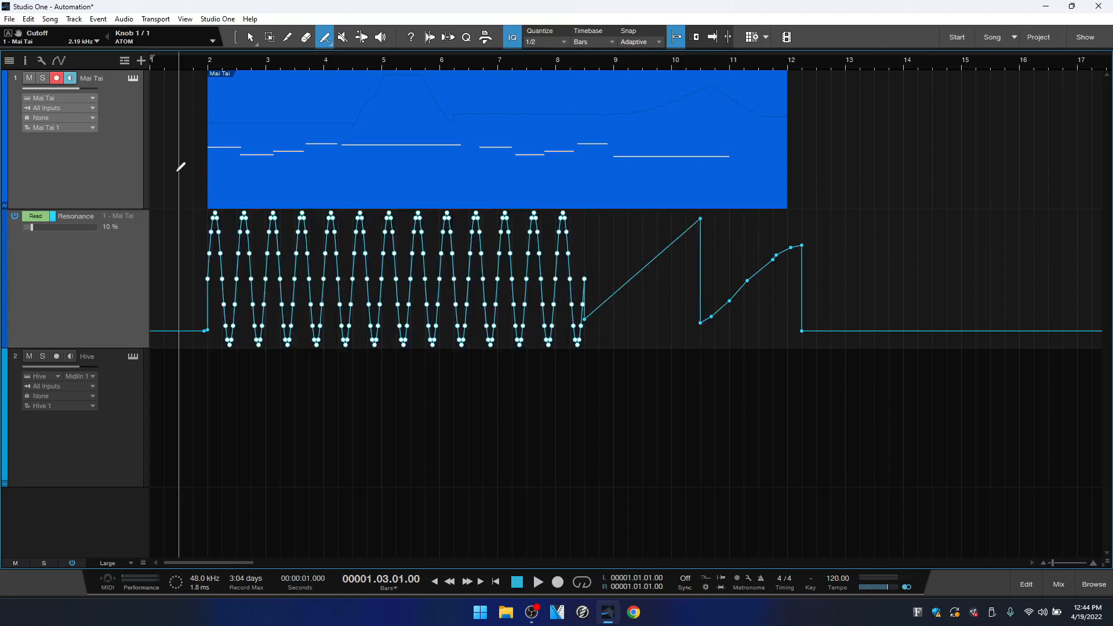
left_click(132, 79)
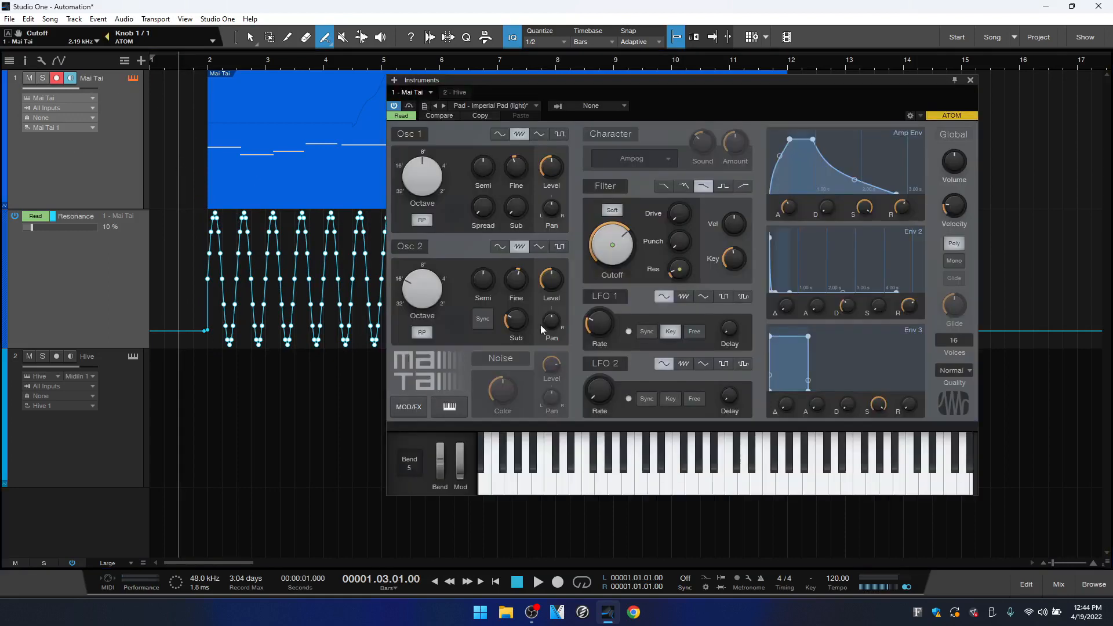
left_click_drag(683, 88, 805, 121)
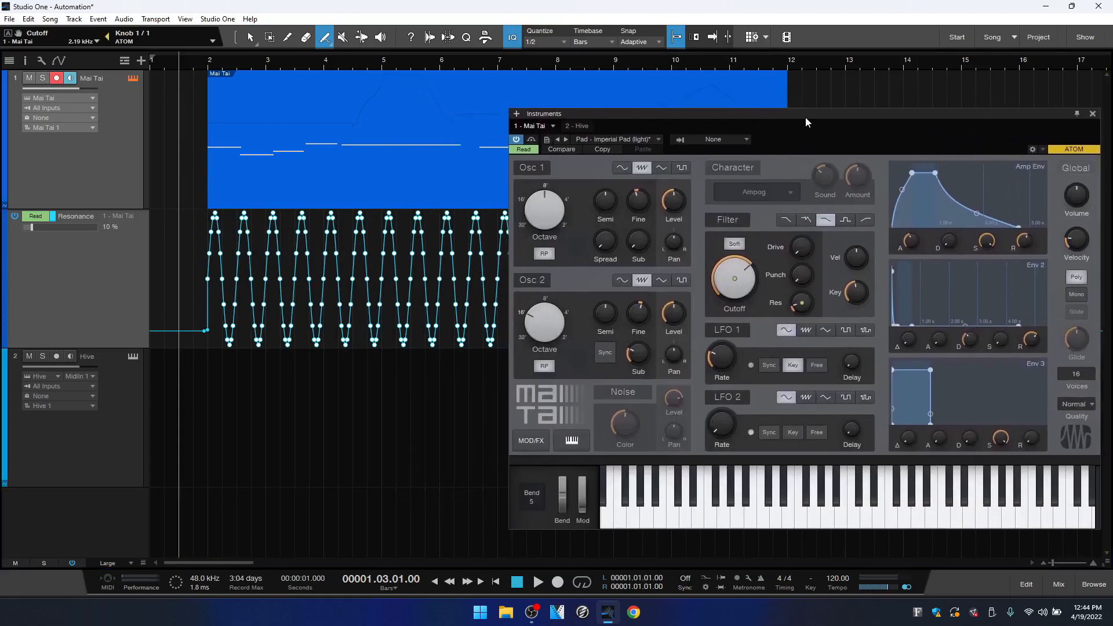
key("space")
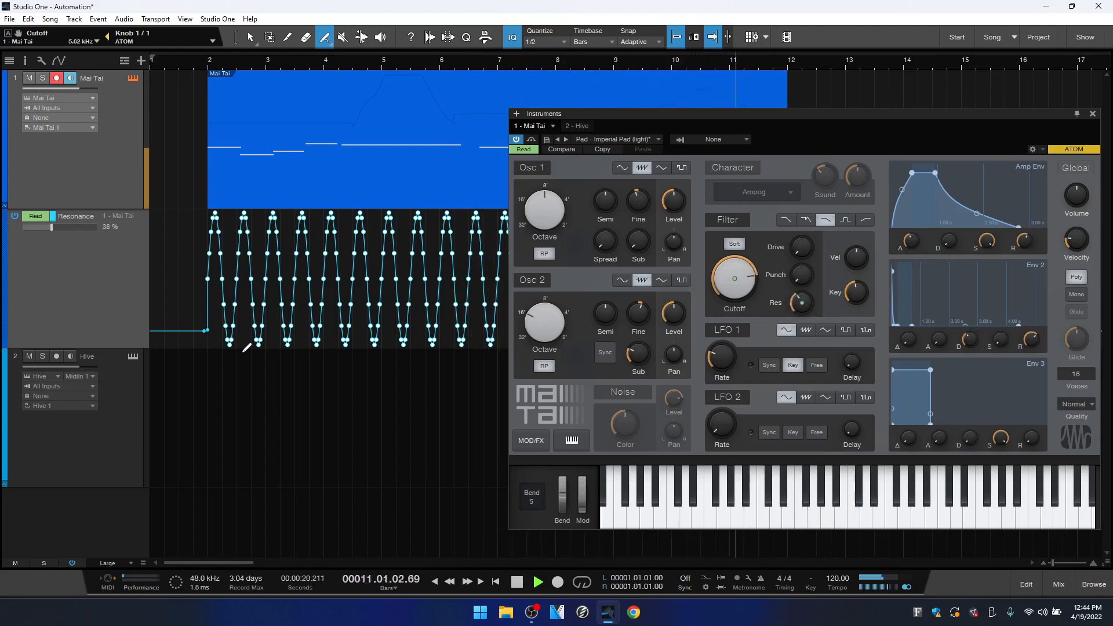
key("space")
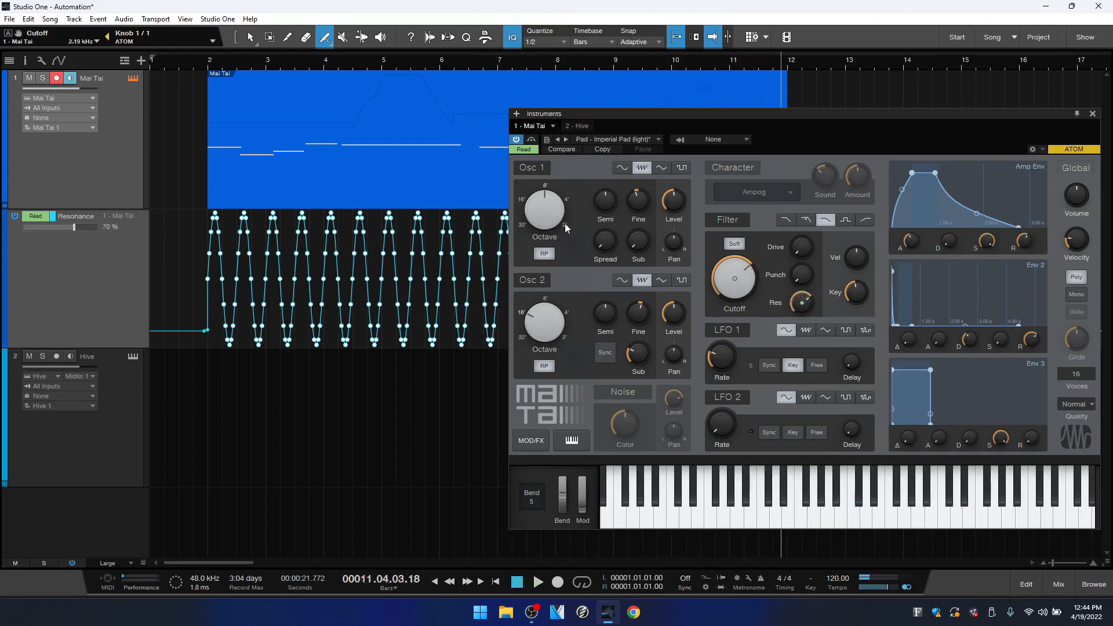
left_click(1092, 116)
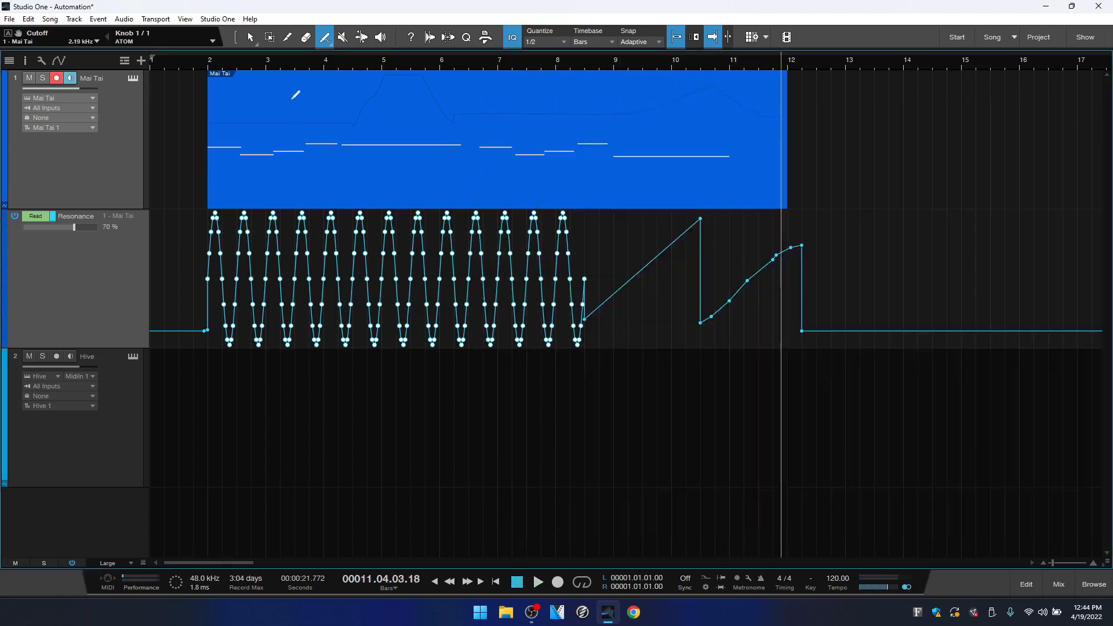
- Frame the Resonance sine wave from bar 2 to bar 9 with the Transform tool
left_click(333, 45)
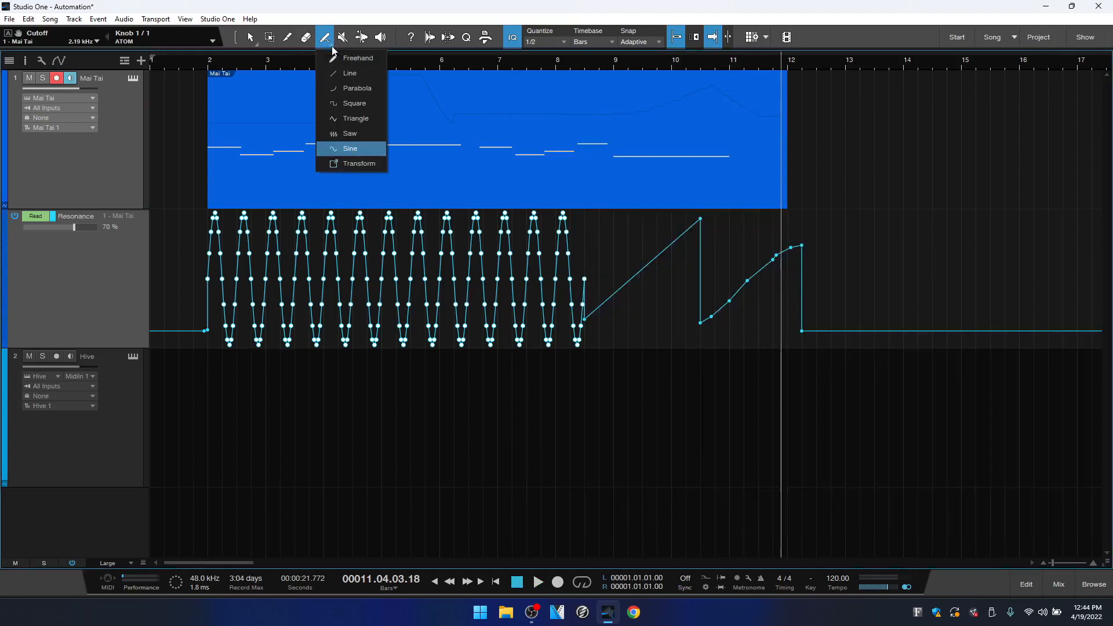
left_click(349, 165)
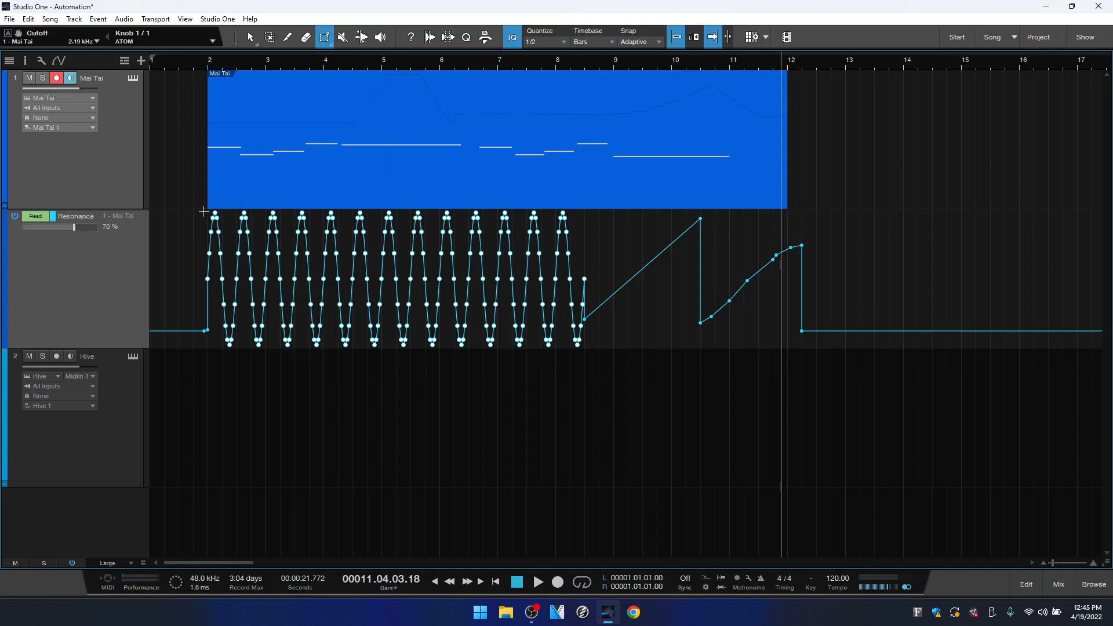
left_click_drag(218, 237, 604, 354)
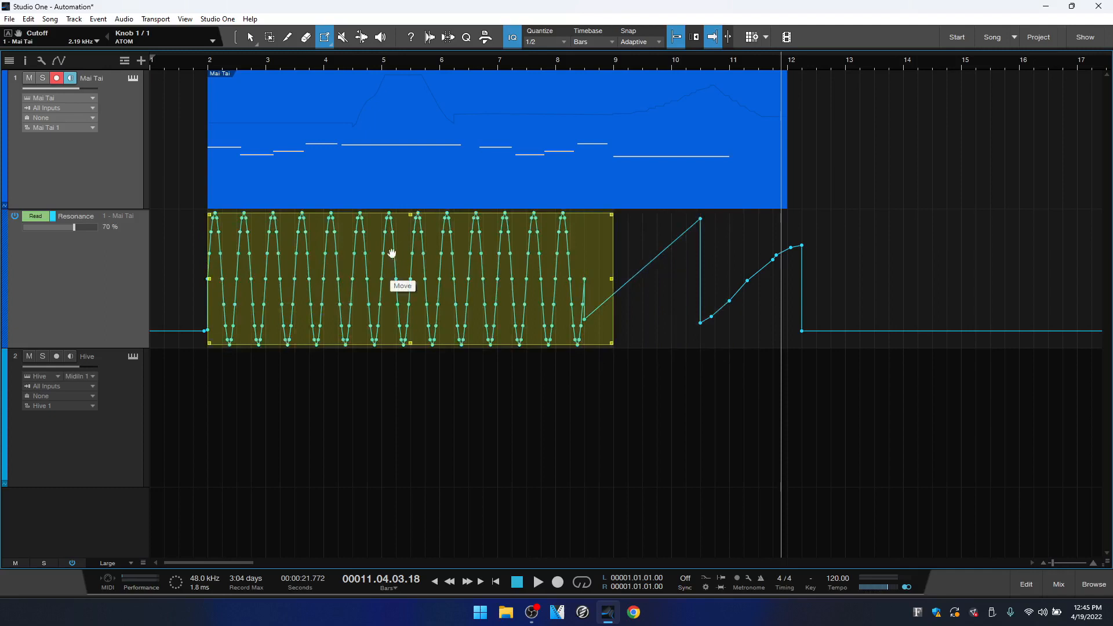
- Reshape the framed Resonance wave so it starts at about bar 3.5 and narrows around bar 6, and play the song briefly
mouse_move(392, 274)
left_mouse_down()
mouse_move(427, 278)
mouse_move(385, 268)
mouse_move(382, 330)
mouse_move(389, 284)
left_mouse_up()
mouse_move(409, 217)
left_mouse_down()
mouse_move(412, 162)
mouse_move(409, 252)
mouse_move(413, 215)
left_mouse_up()
mouse_move(613, 222)
left_mouse_down()
mouse_move(536, 257)
mouse_move(507, 353)
mouse_move(509, 299)
mouse_move(618, 209)
mouse_move(609, 236)
mouse_move(608, 221)
left_mouse_up()
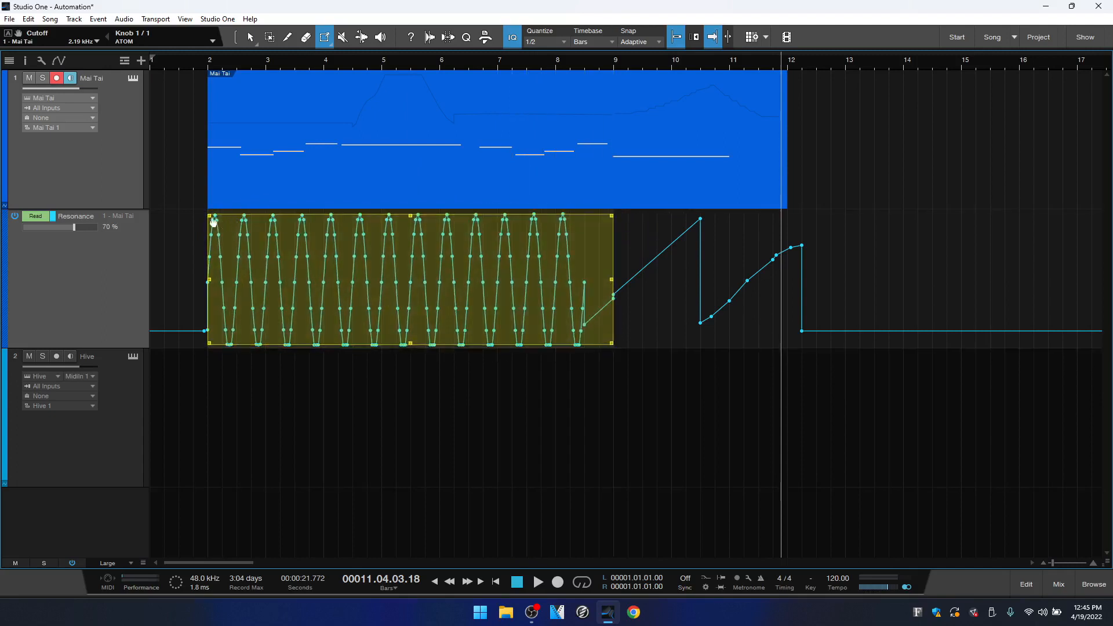
left_click_drag(210, 222, 296, 343)
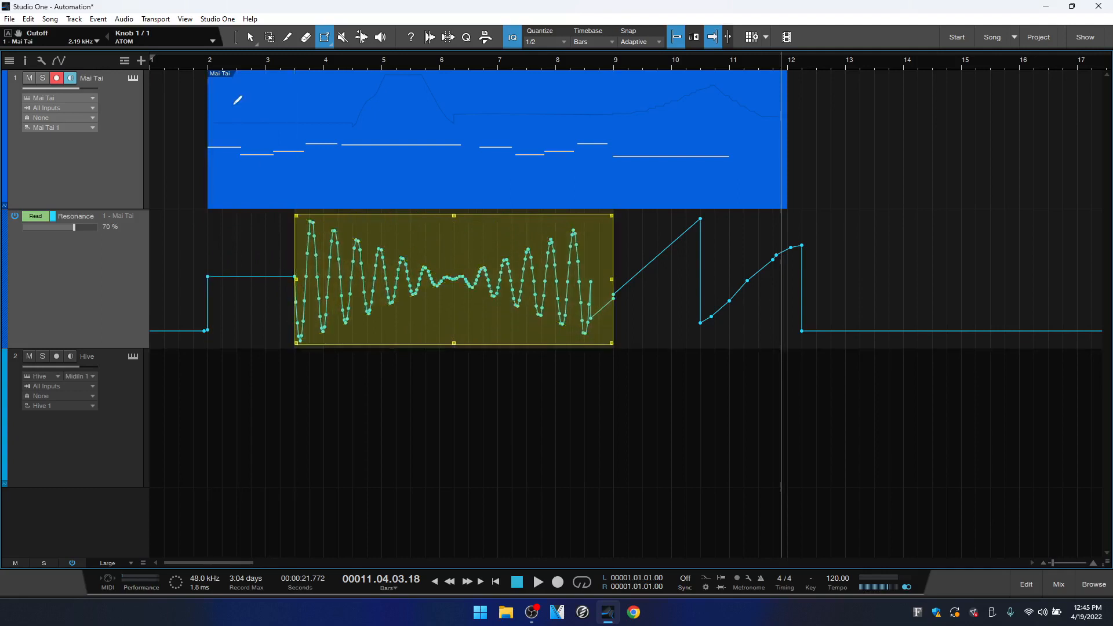
key("space")
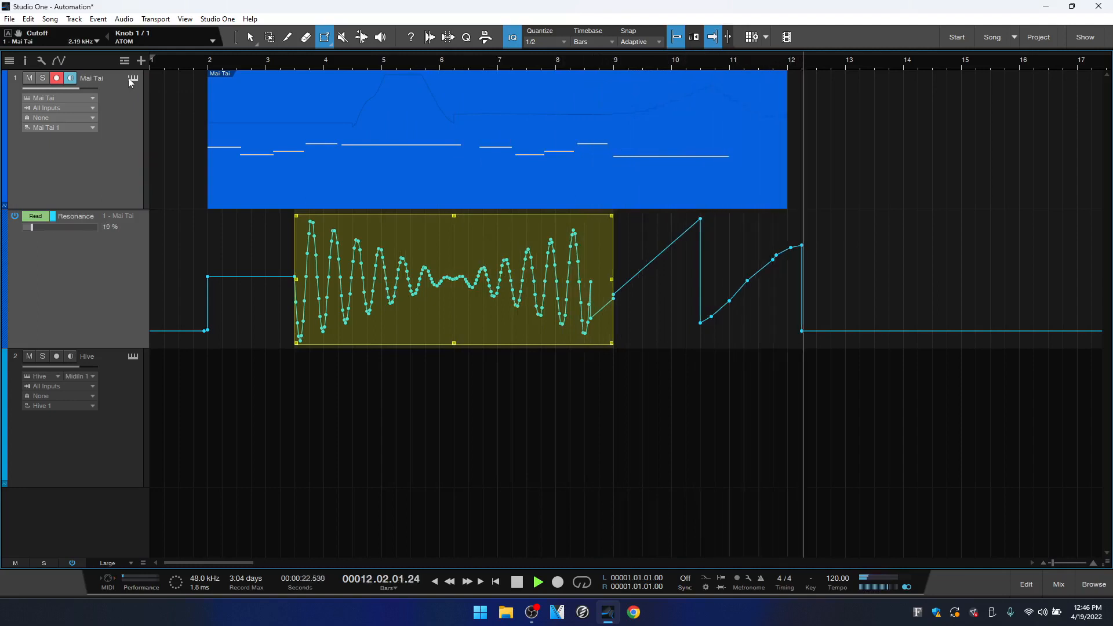
key("space")
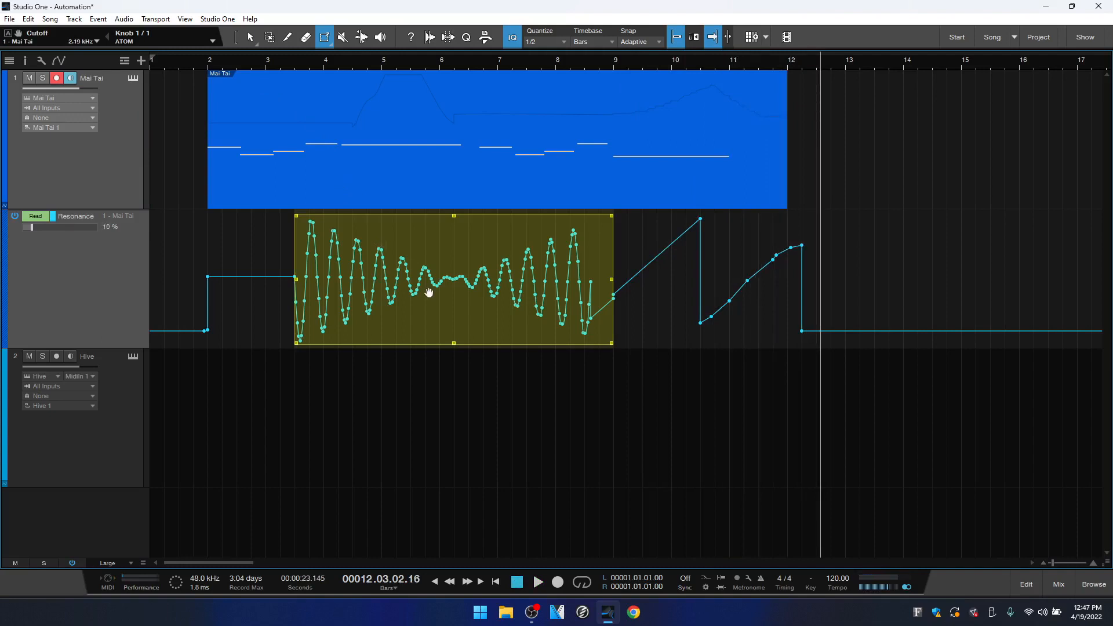
- Dismiss the Transform frame while keeping the Resonance curve, and collapse the Mai Tai track's automation lane
right_click(462, 308)
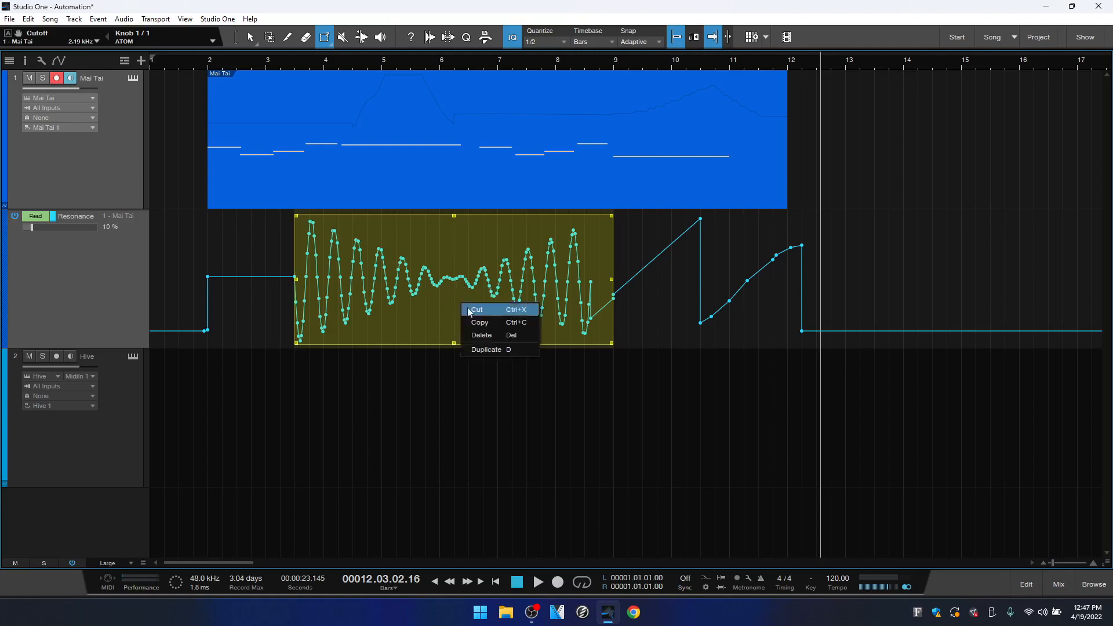
left_click(474, 334)
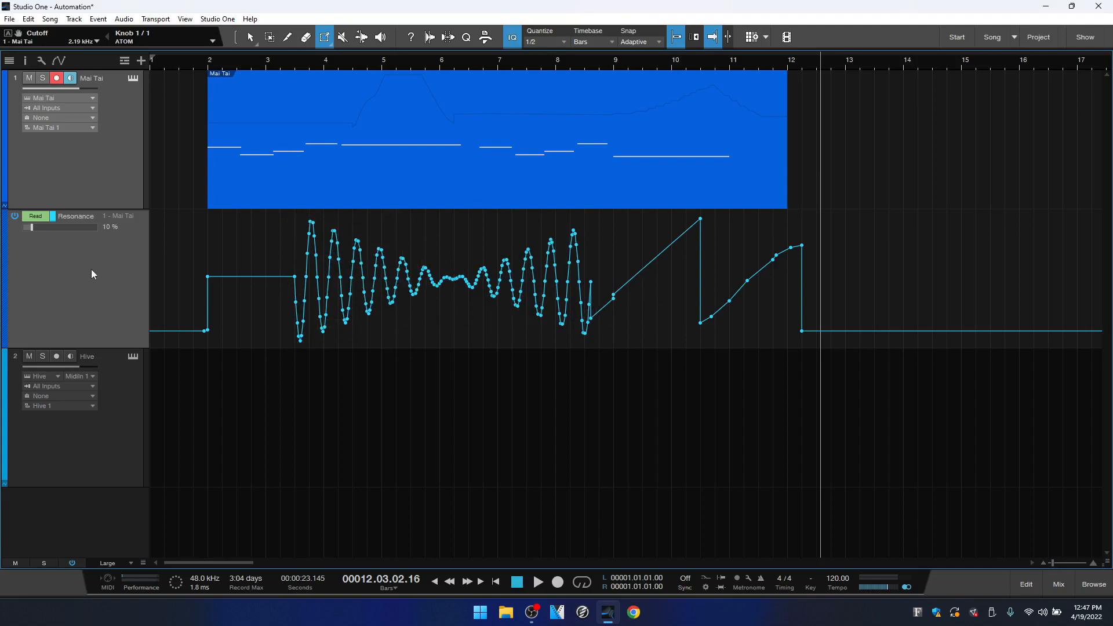
left_click(5, 207)
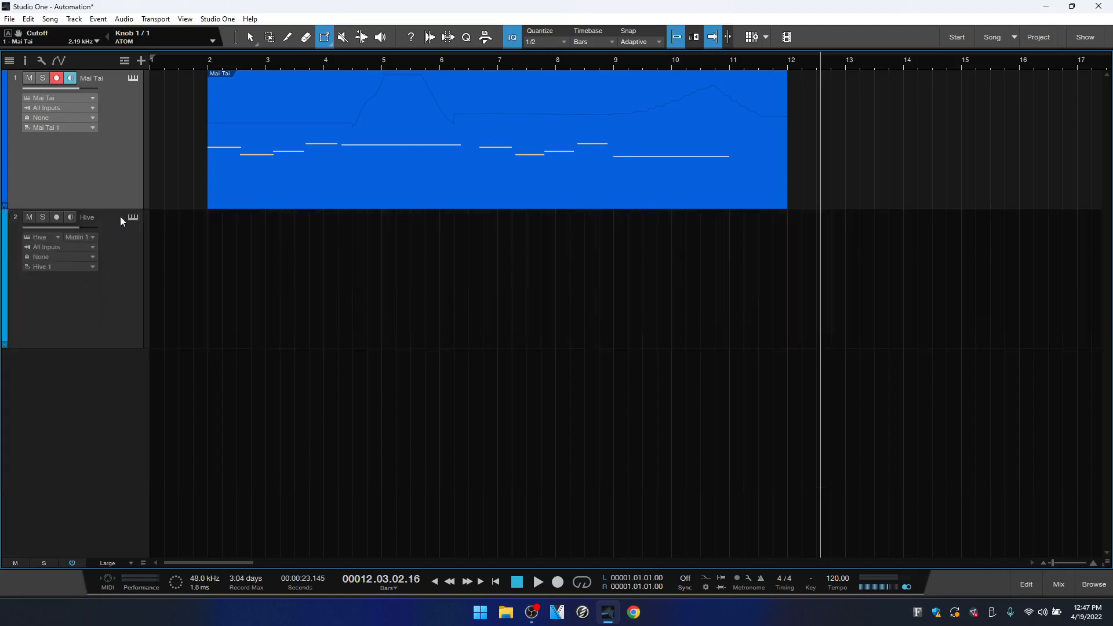
- Open the Hive instrument on track 2 and lower its Filter 1 Cutoff to about 90
left_click(104, 271)
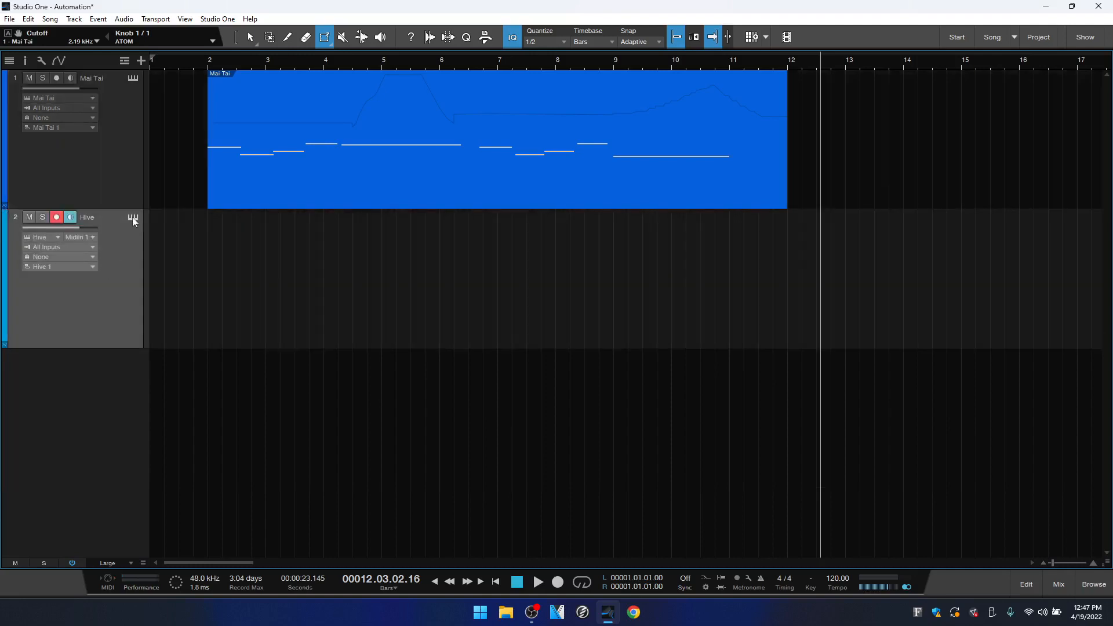
left_click(134, 218)
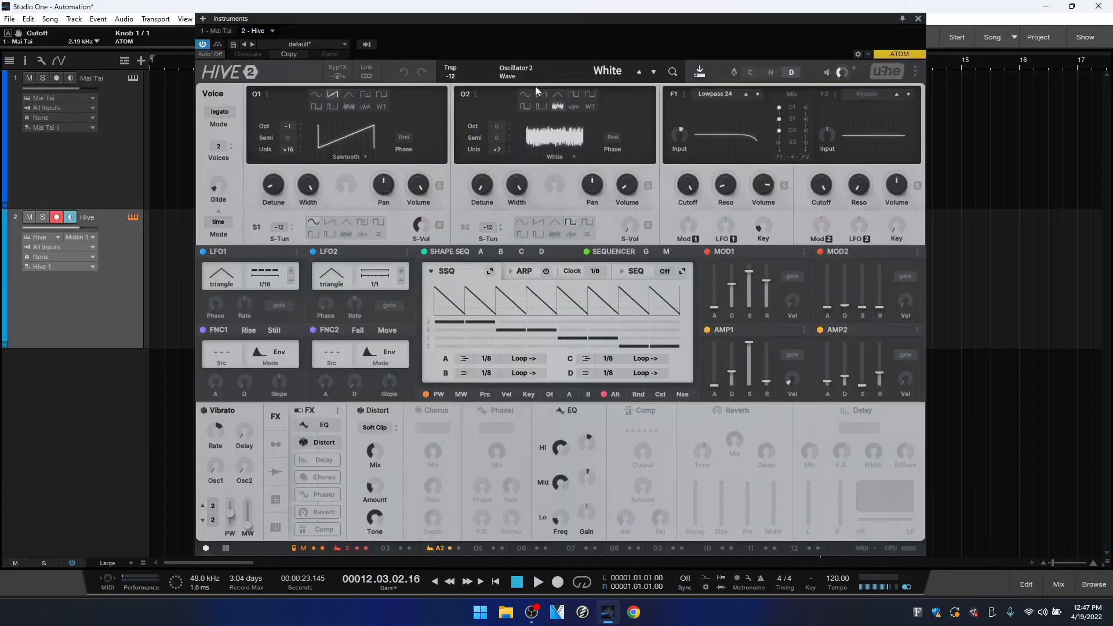
left_click_drag(534, 21, 591, 26)
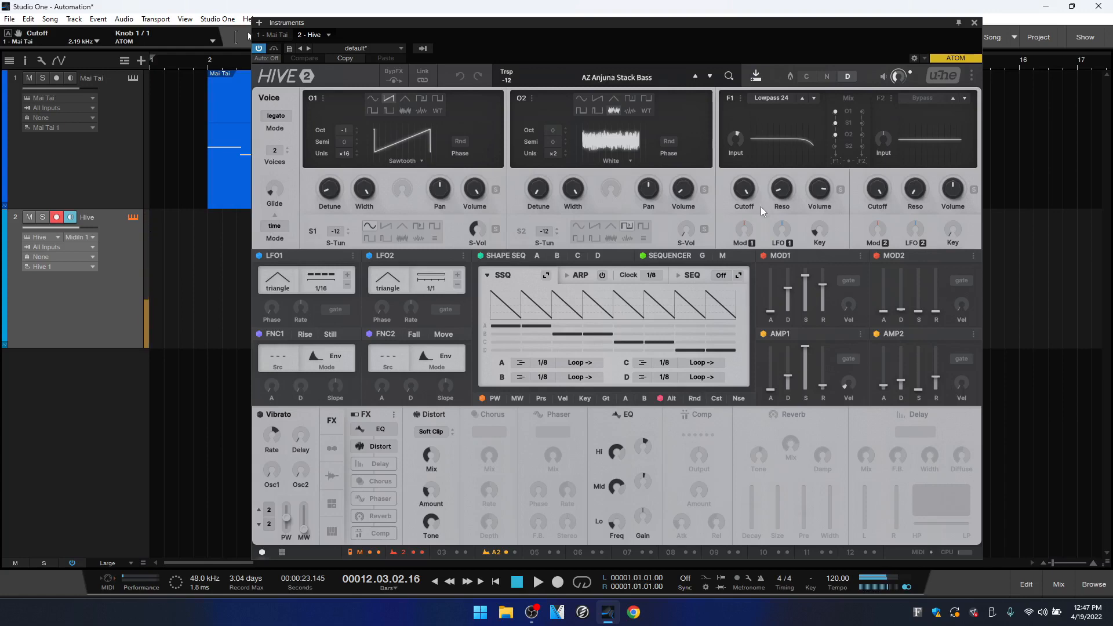
mouse_move(772, 193)
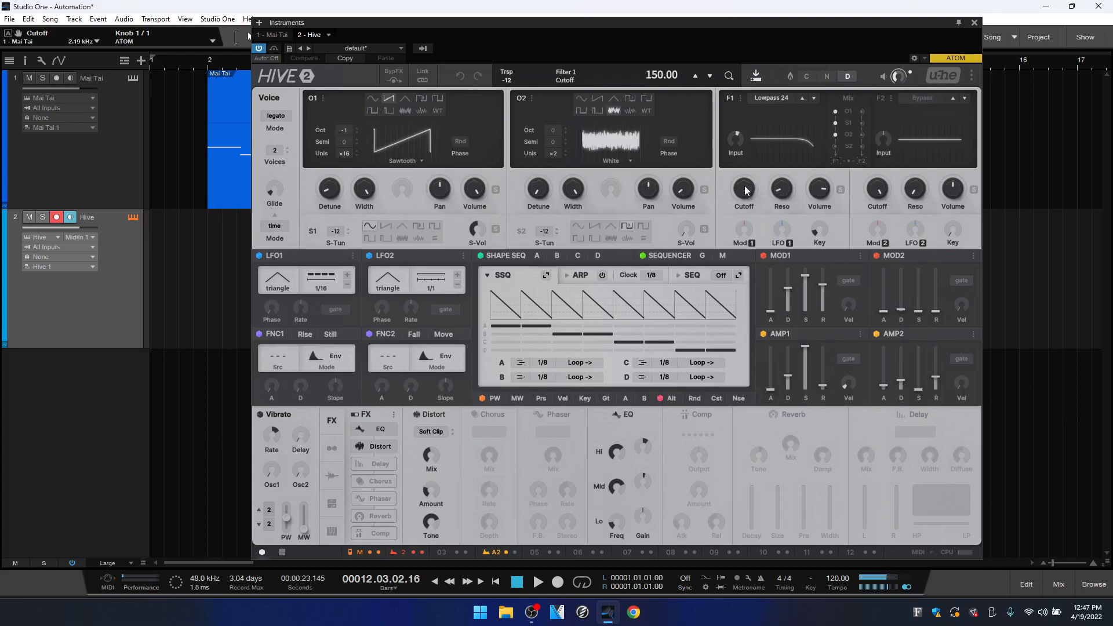
left_click_drag(746, 192, 748, 258)
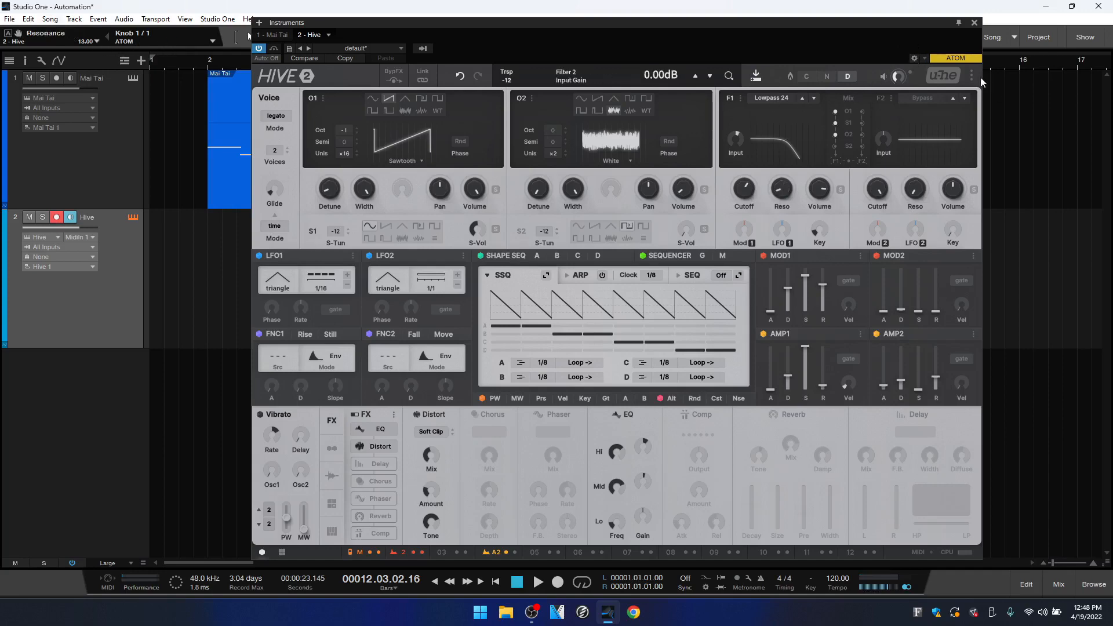
- Link Hive's Filter 1 Cutoff to ATOM Knob 1 / 1 and move the instrument window clear of the transport controls
left_click(915, 59)
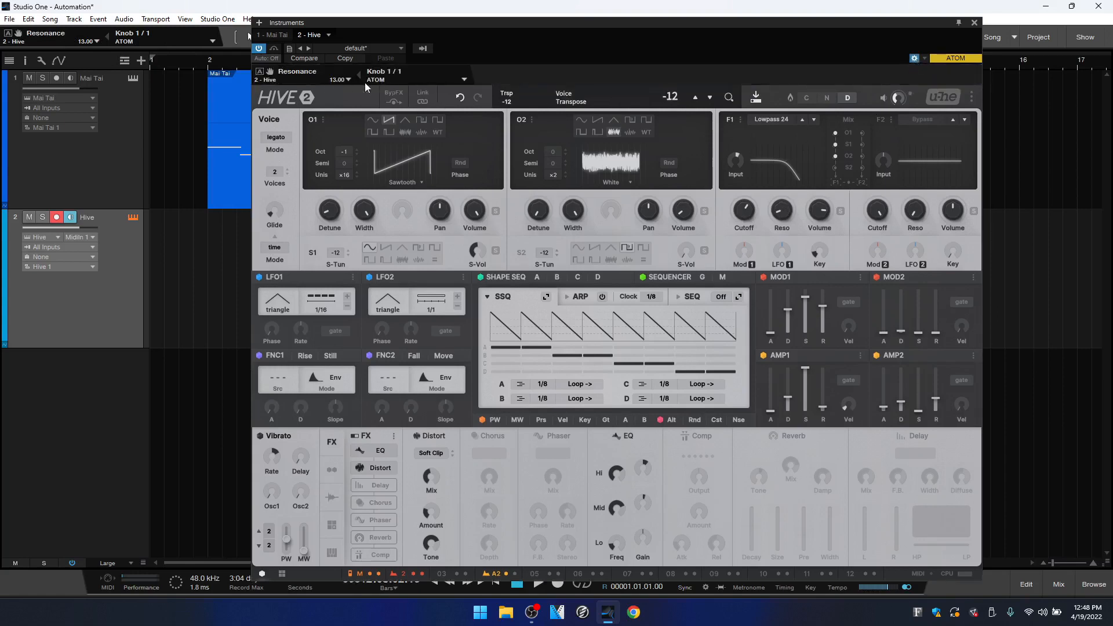
left_click(747, 212)
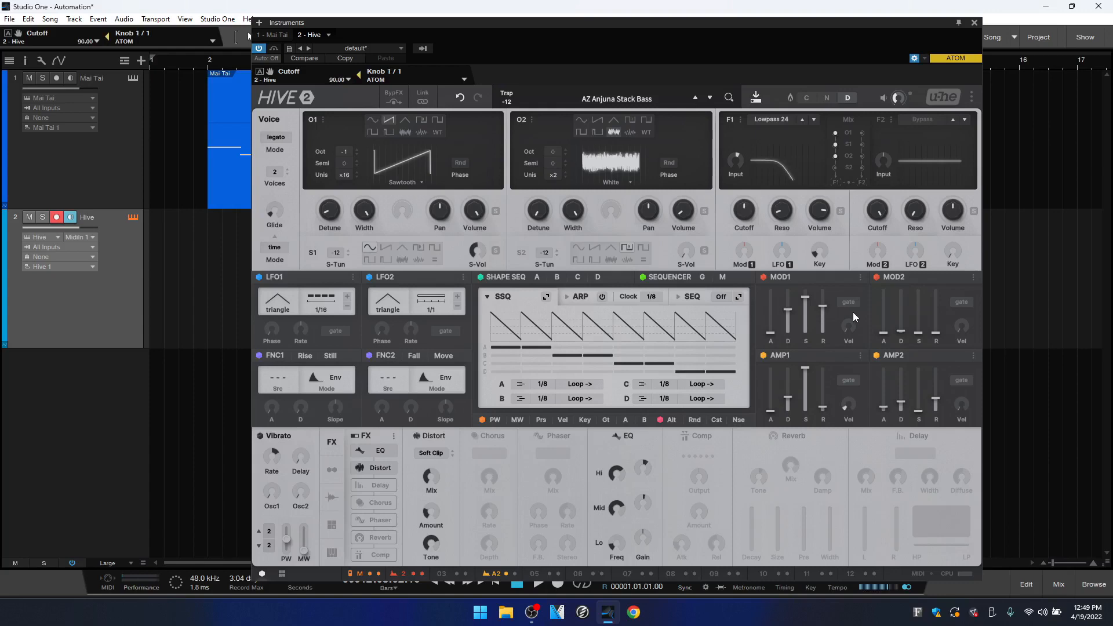
left_click_drag(583, 24, 561, 6)
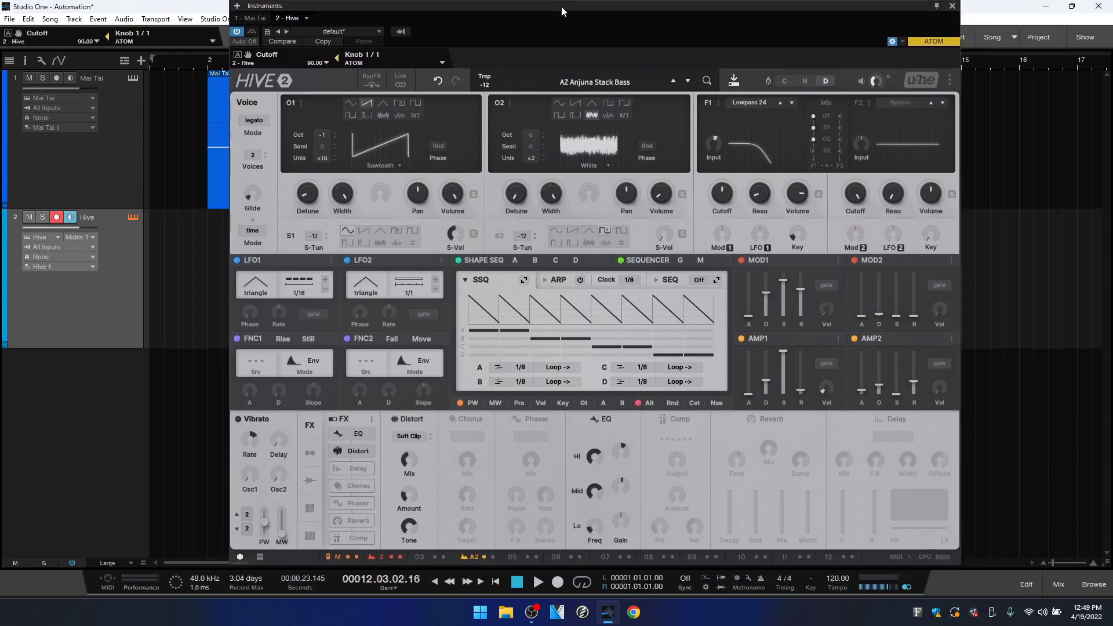
- Record a Hive part from bar 13 to bar 19 with two long notes and a Cutoff sweep, and close the instrument window
left_click(558, 582)
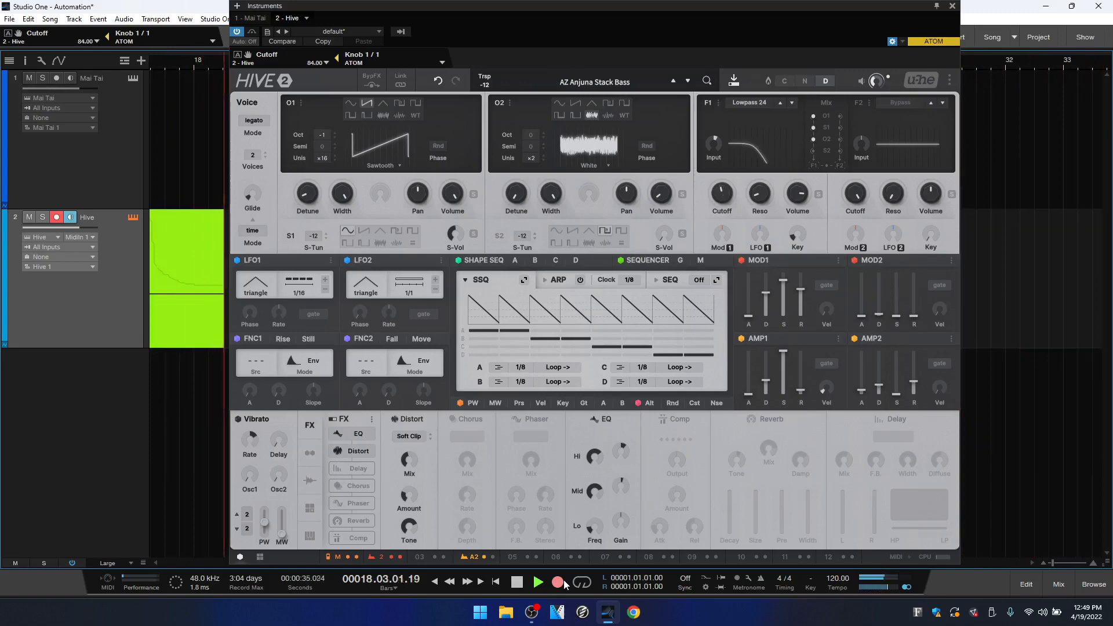
key("space")
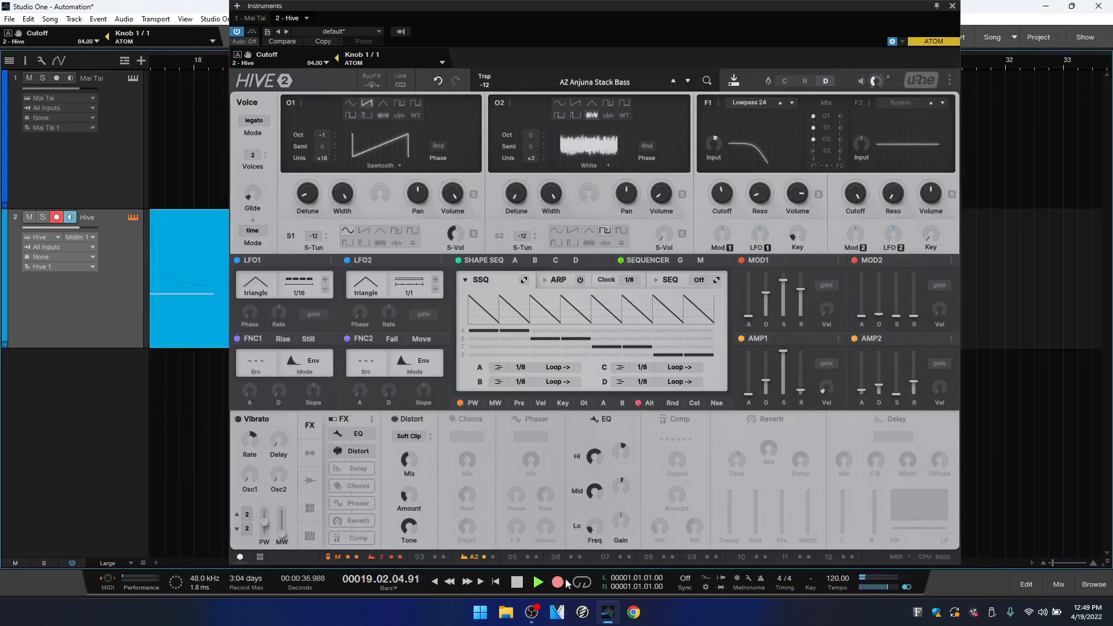
left_click(951, 6)
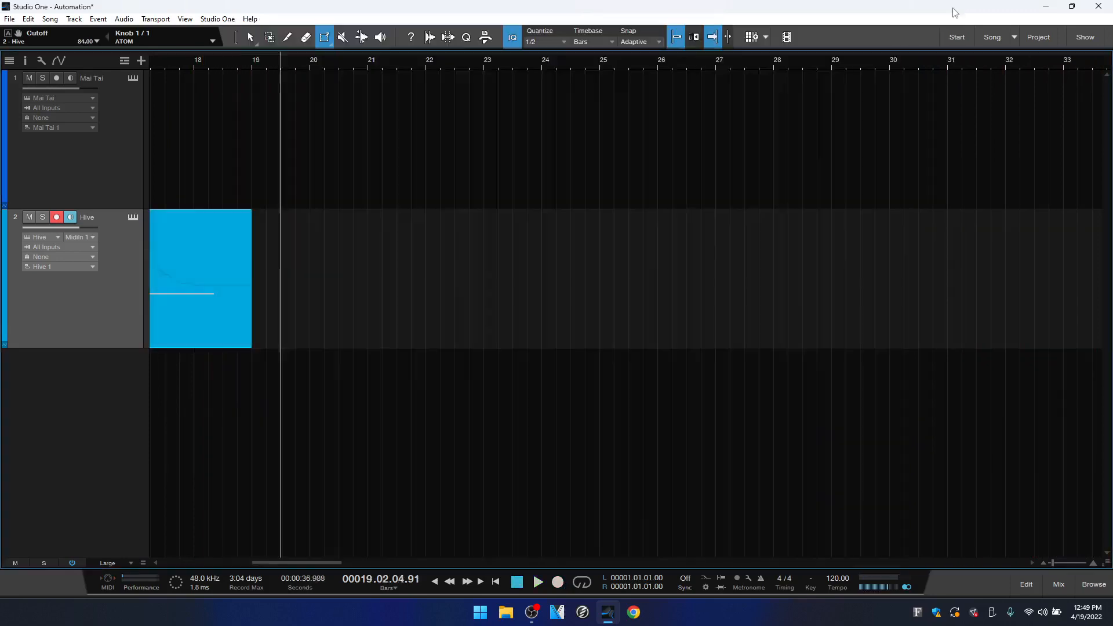
- Open the recorded Hive part in the note editor and display its Cutoff automation lane
left_click_drag(293, 563, 249, 563)
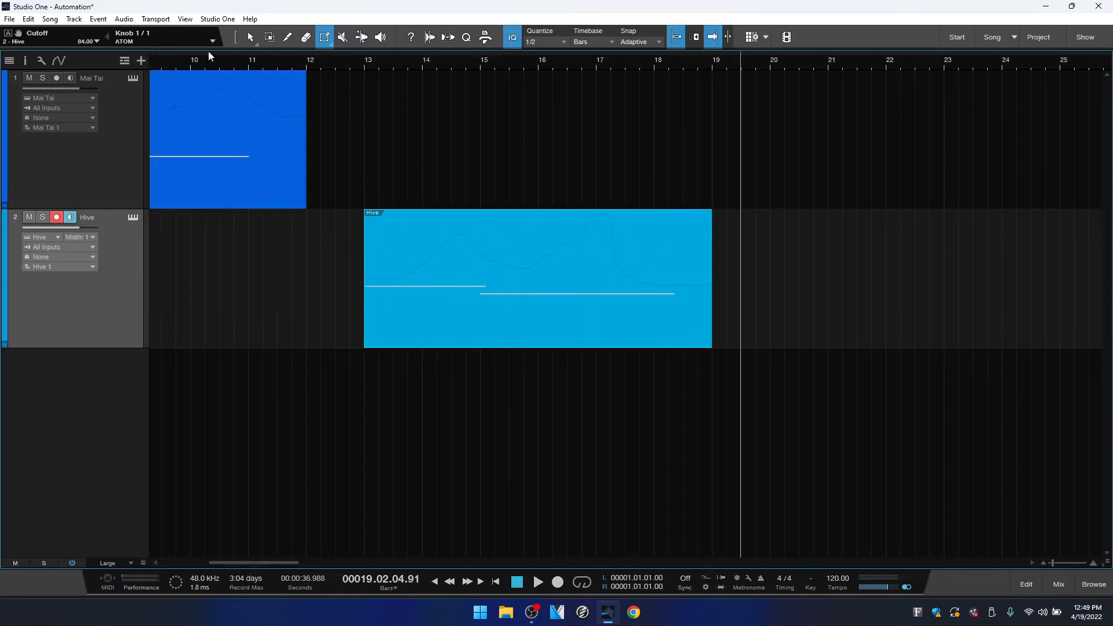
key("1")
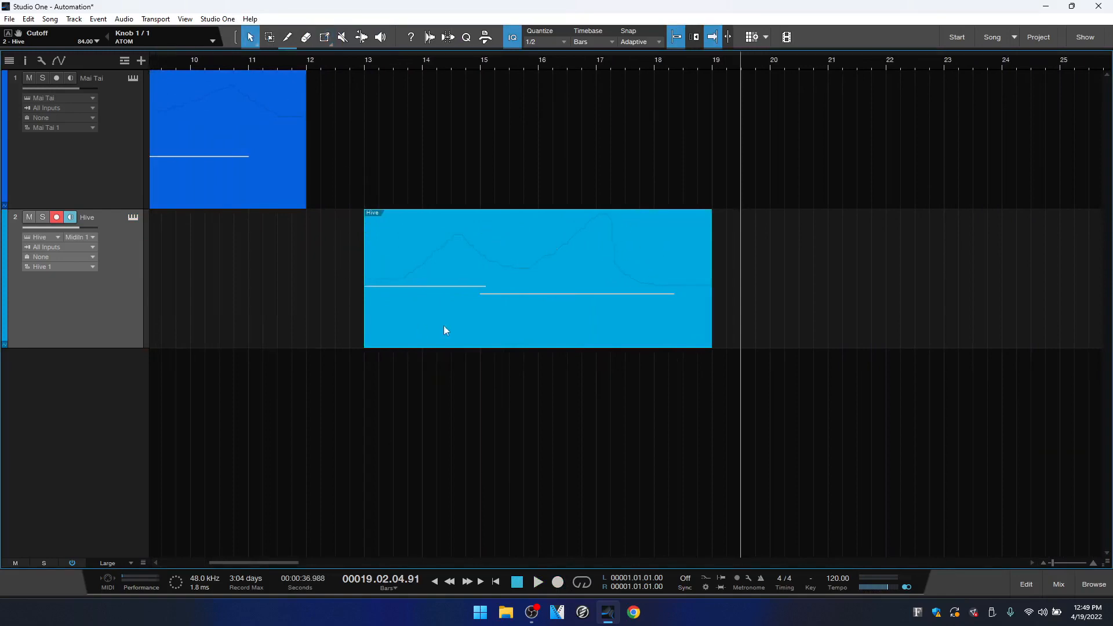
double_click(496, 332)
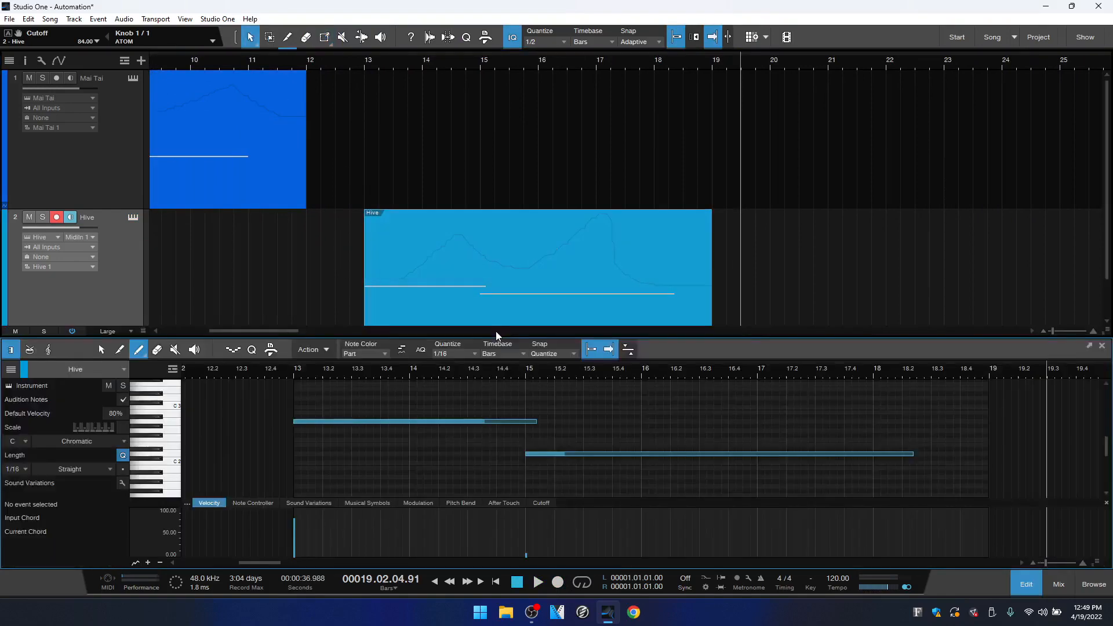
left_click(541, 503)
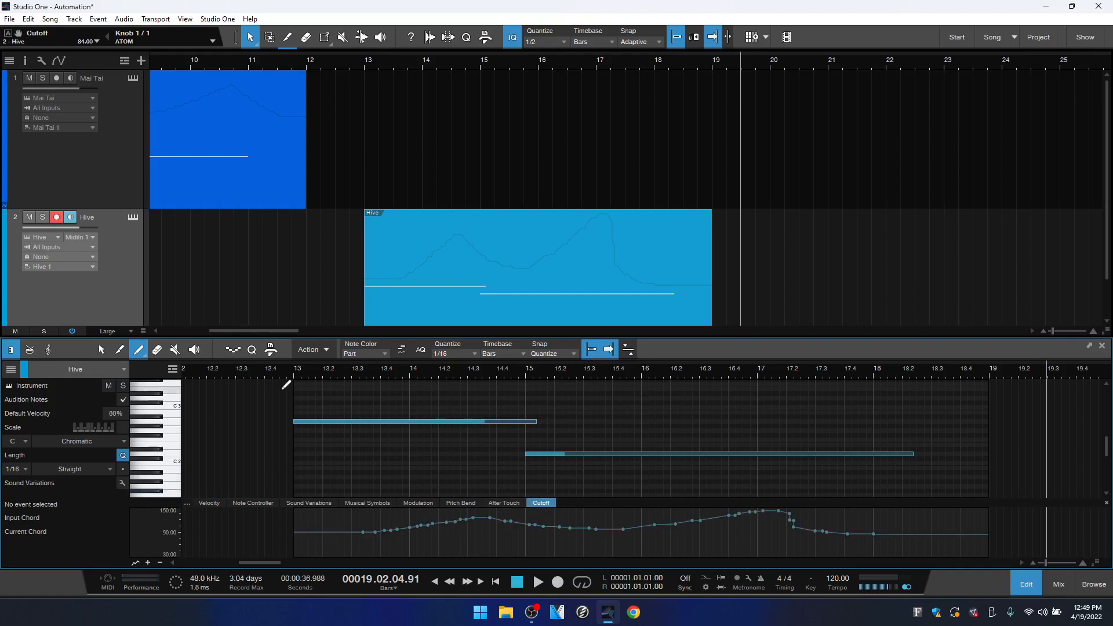
- Play the Hive part from just before bar 13 with its instrument window open to watch Cutoff, and close the window and editor
left_click(292, 376)
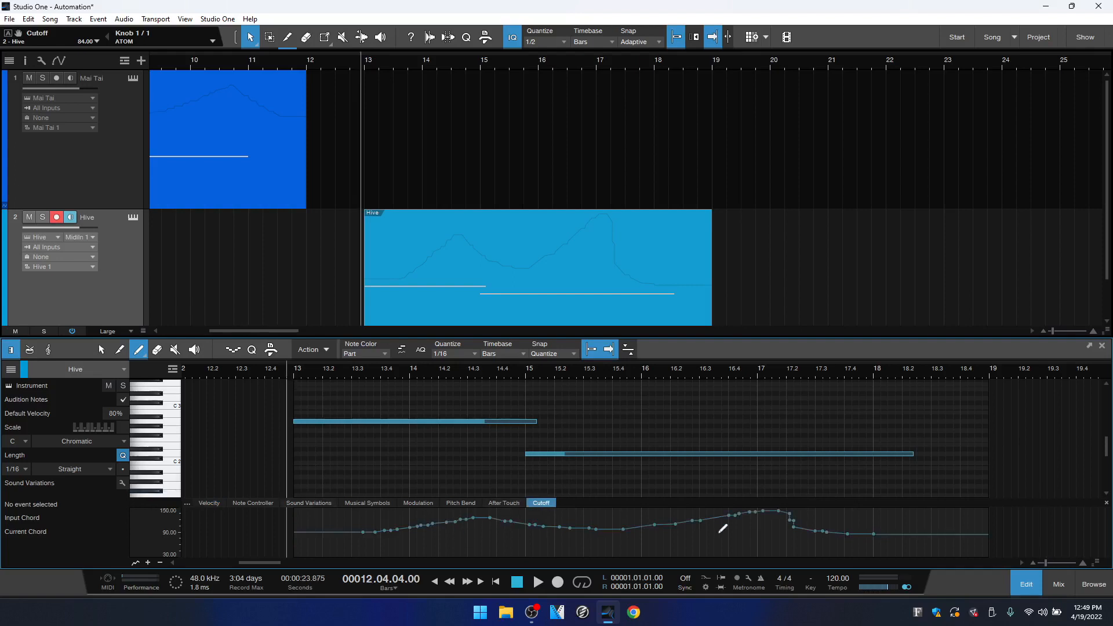
key("space")
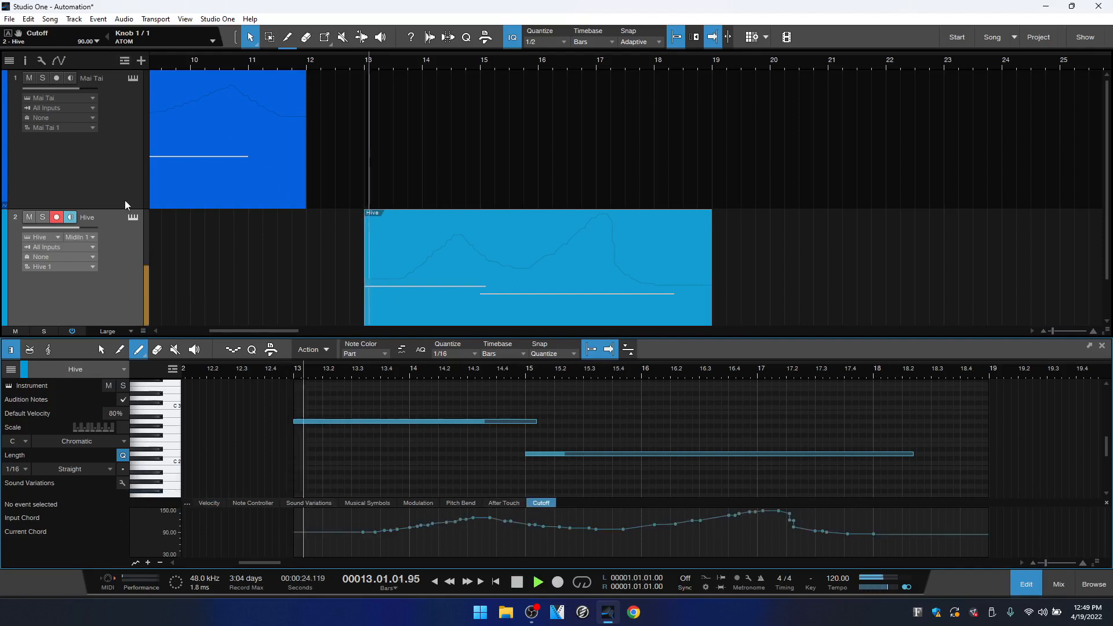
left_click(132, 219)
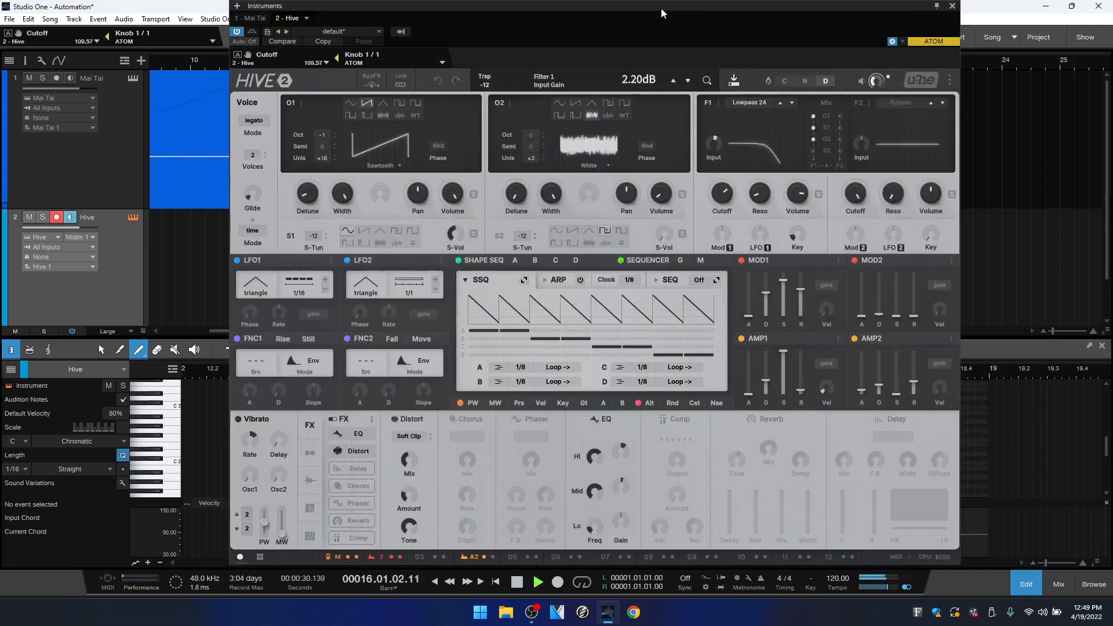
left_click_drag(660, 9, 385, 18)
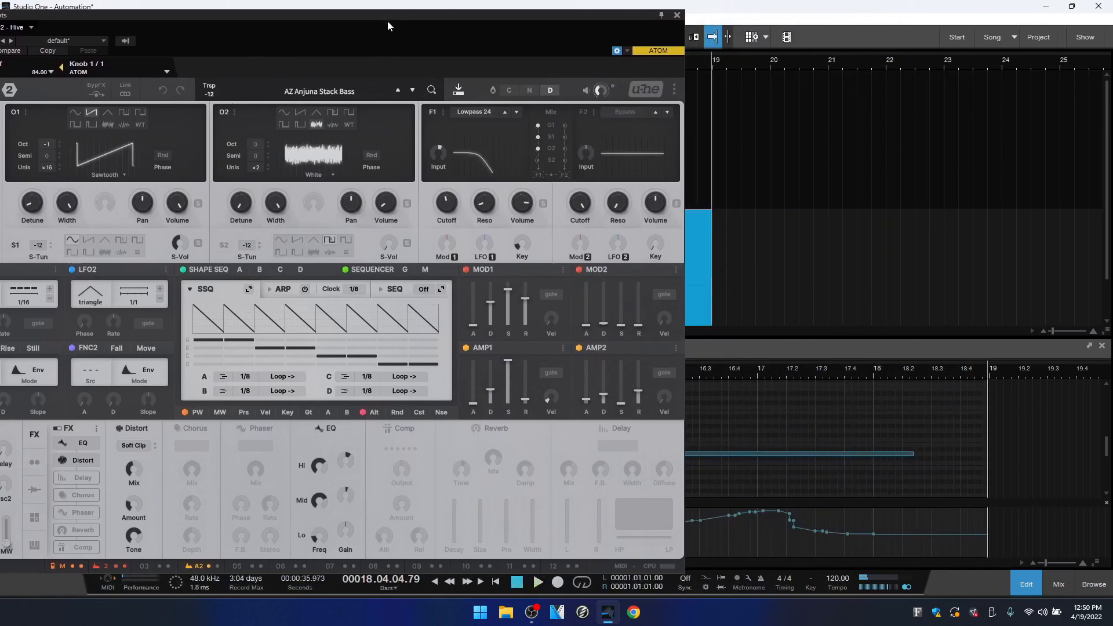
left_click(676, 15)
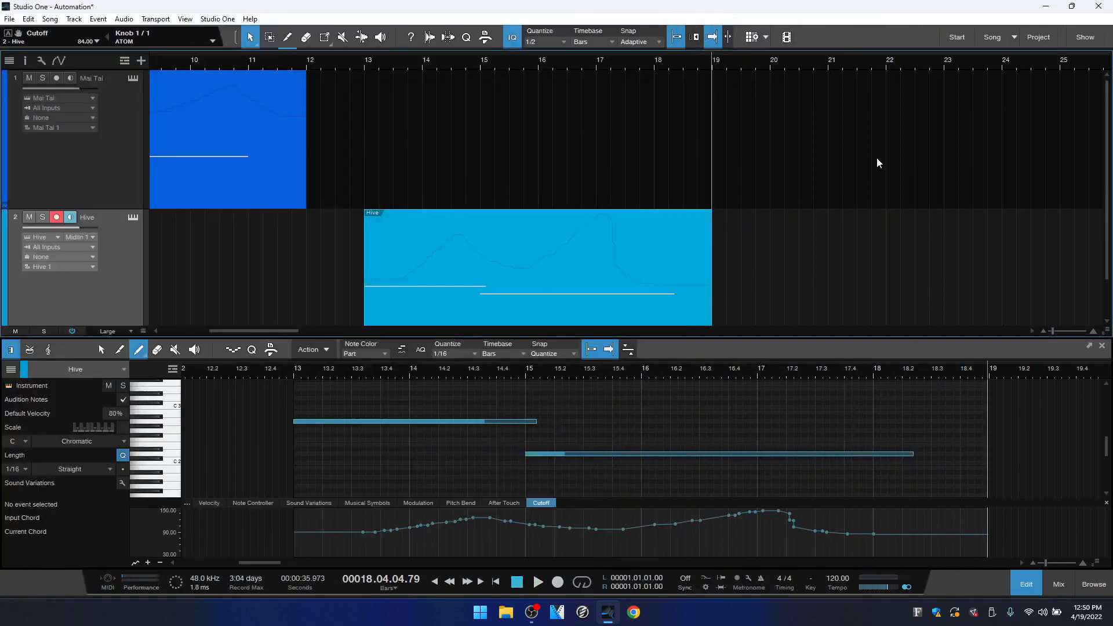
left_click(1027, 581)
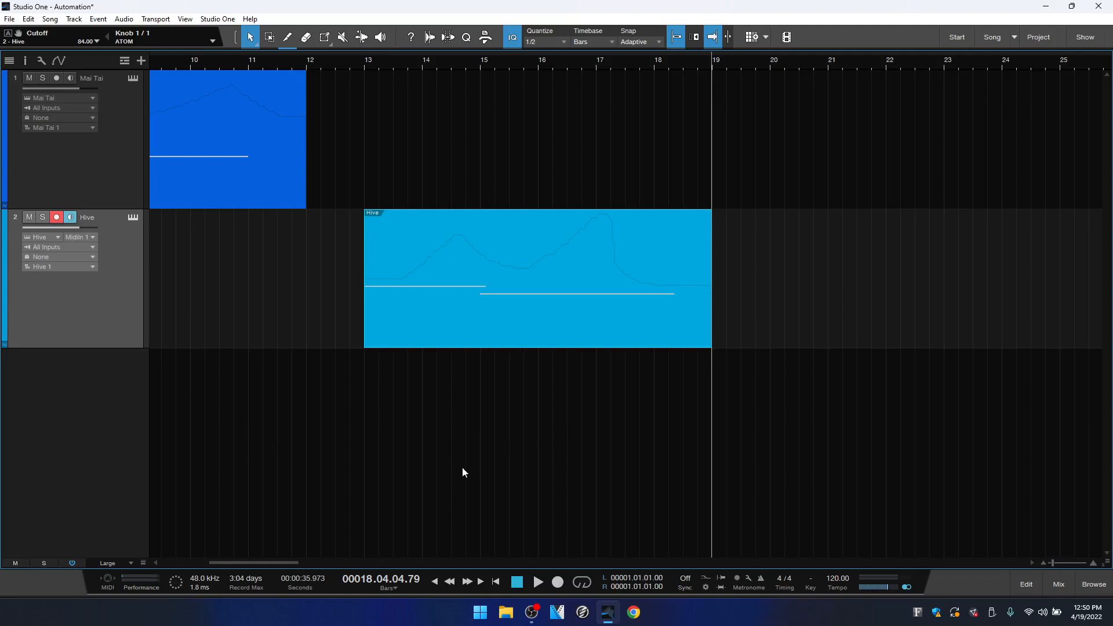
- Return to the song start and add one mono audio track named Vox with Input L as its input and Main as its output
left_click(496, 581)
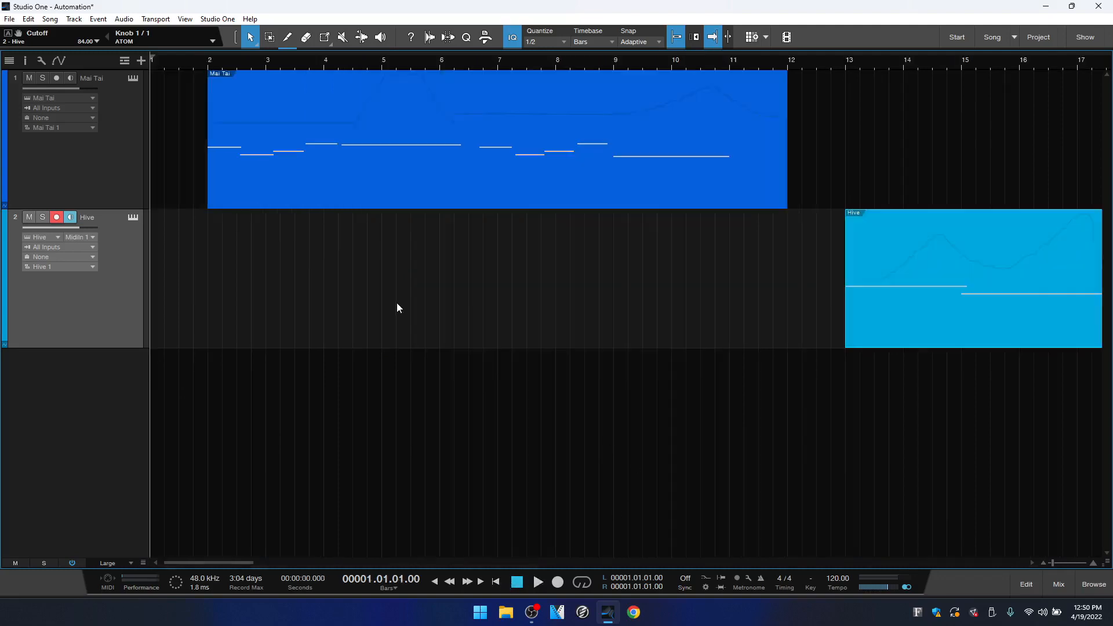
double_click(388, 370)
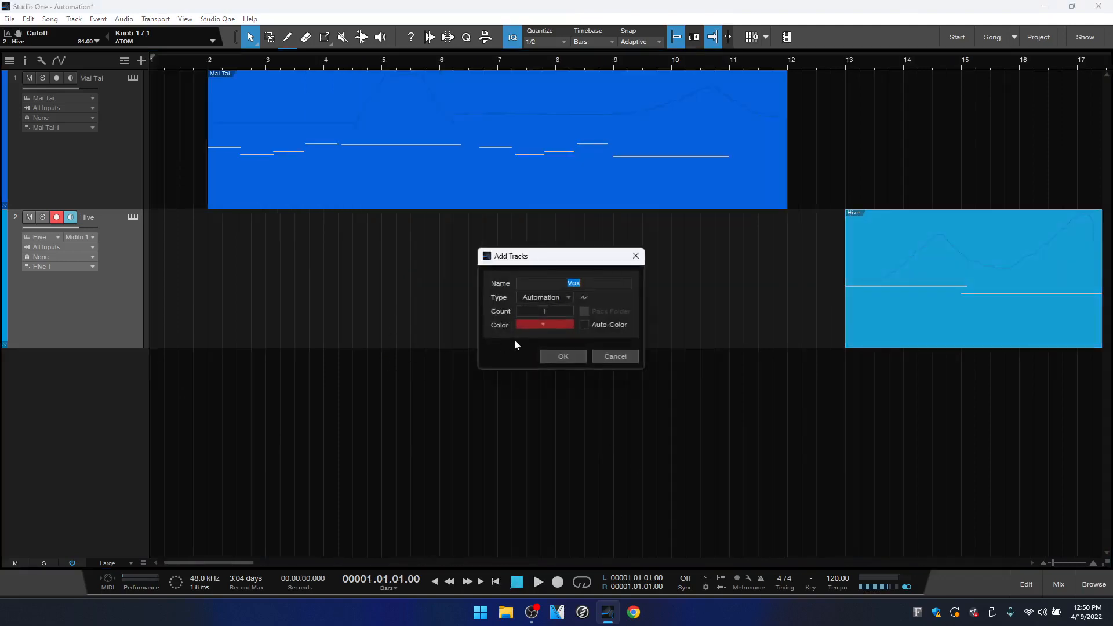
left_click(552, 297)
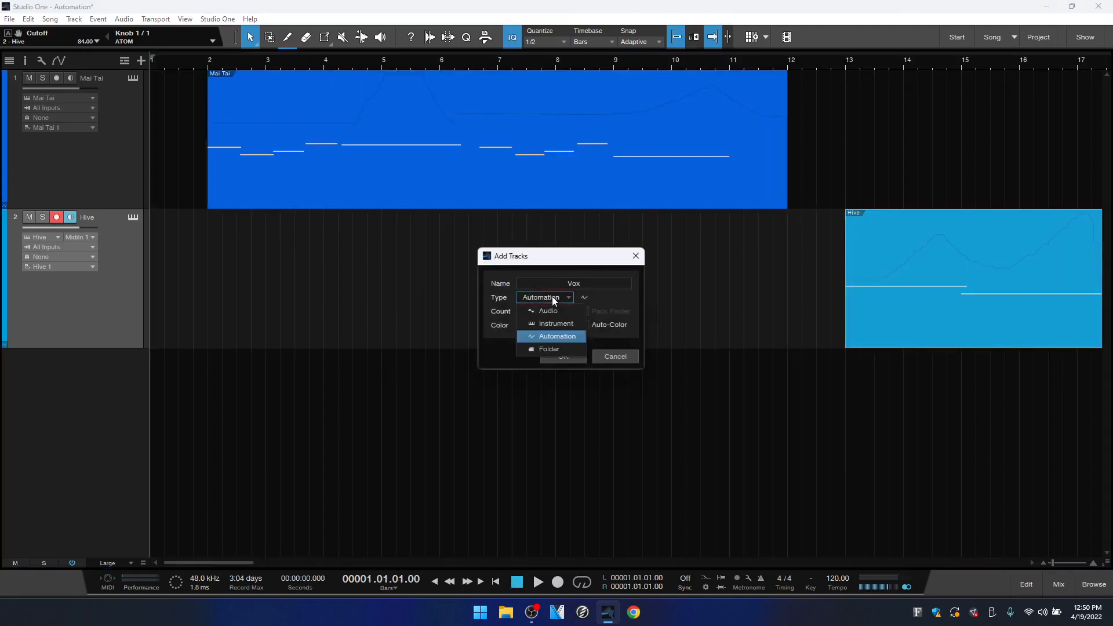
left_click(548, 312)
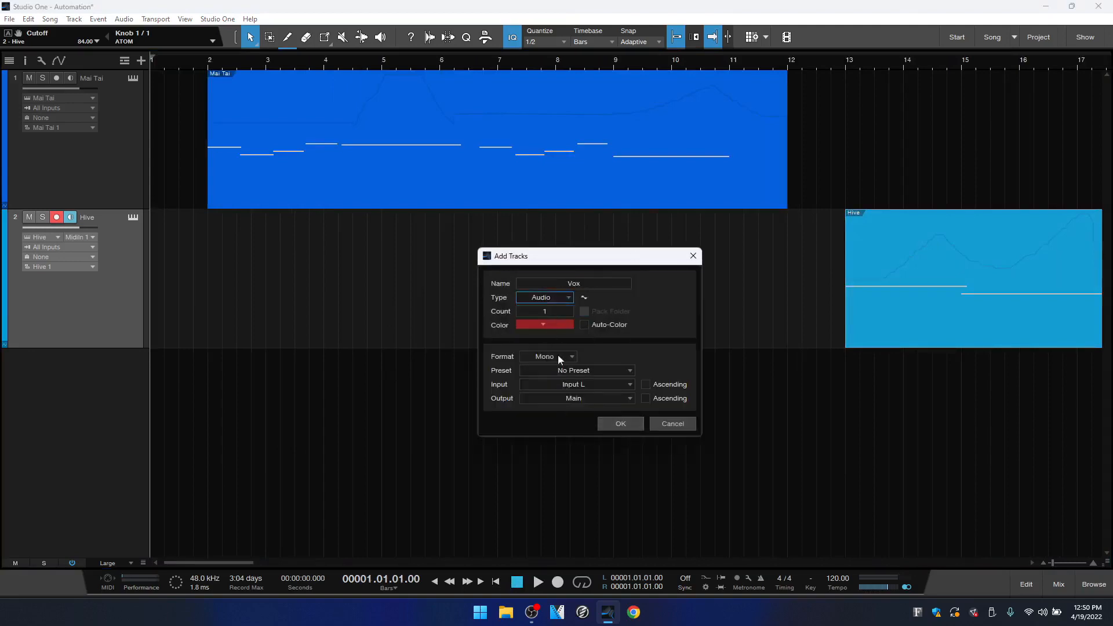
left_click(617, 428)
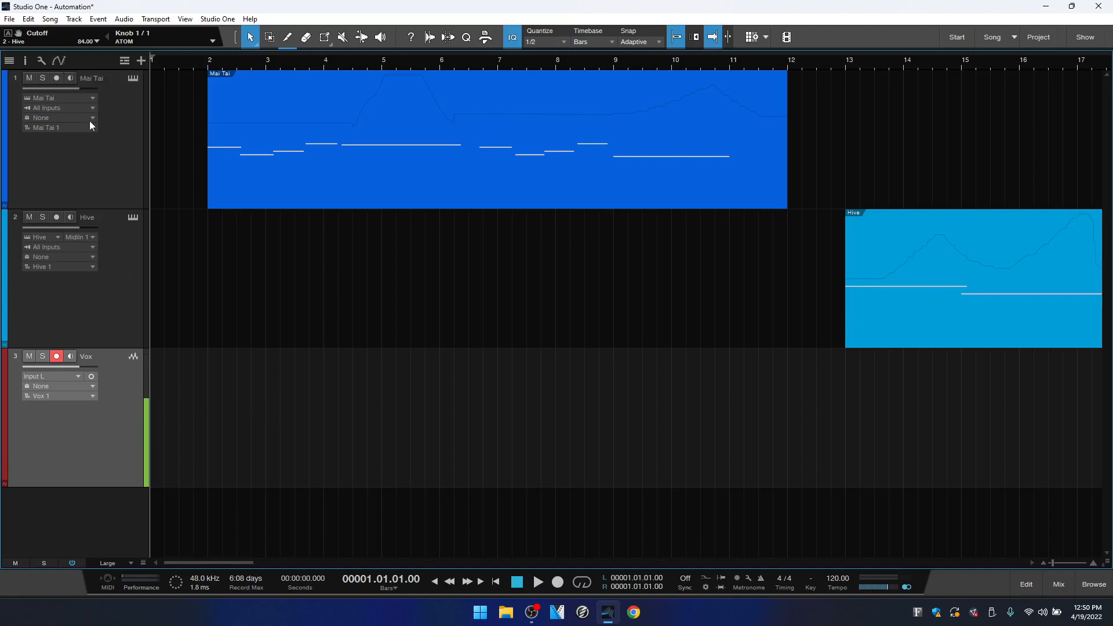
- Show track automation and display the Vox track's Volume envelope, switching it to Pan
key("a")
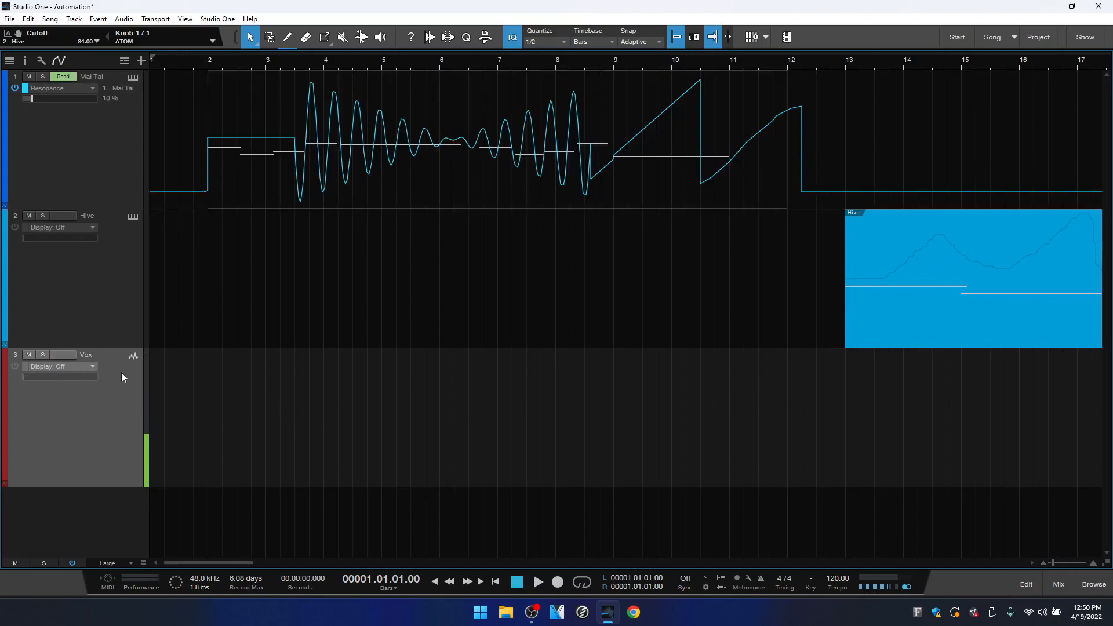
left_click(92, 366)
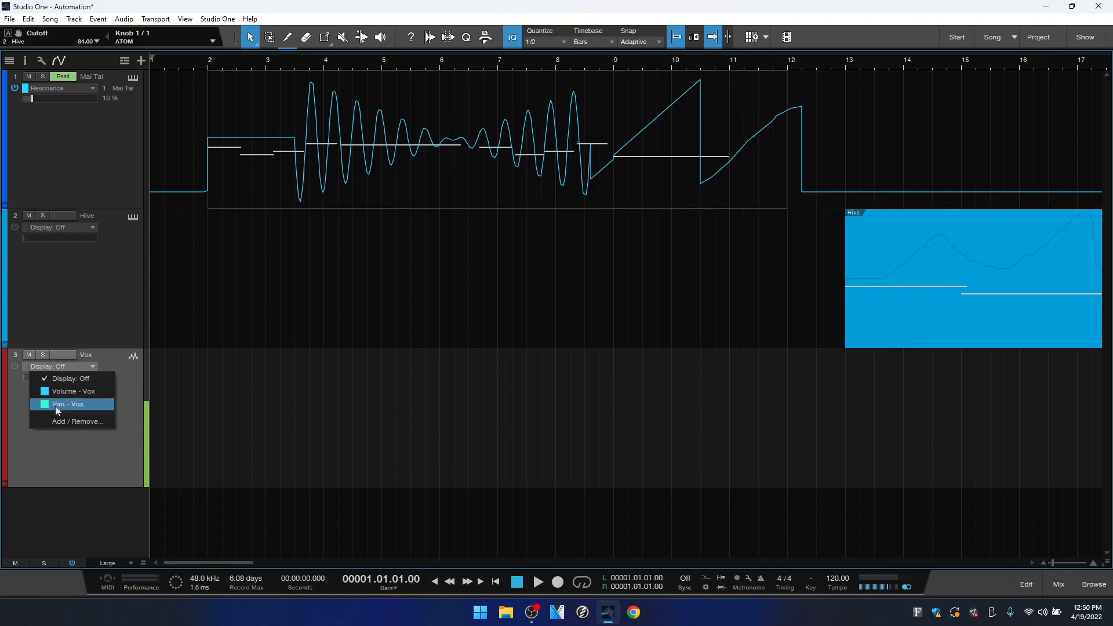
left_click(62, 392)
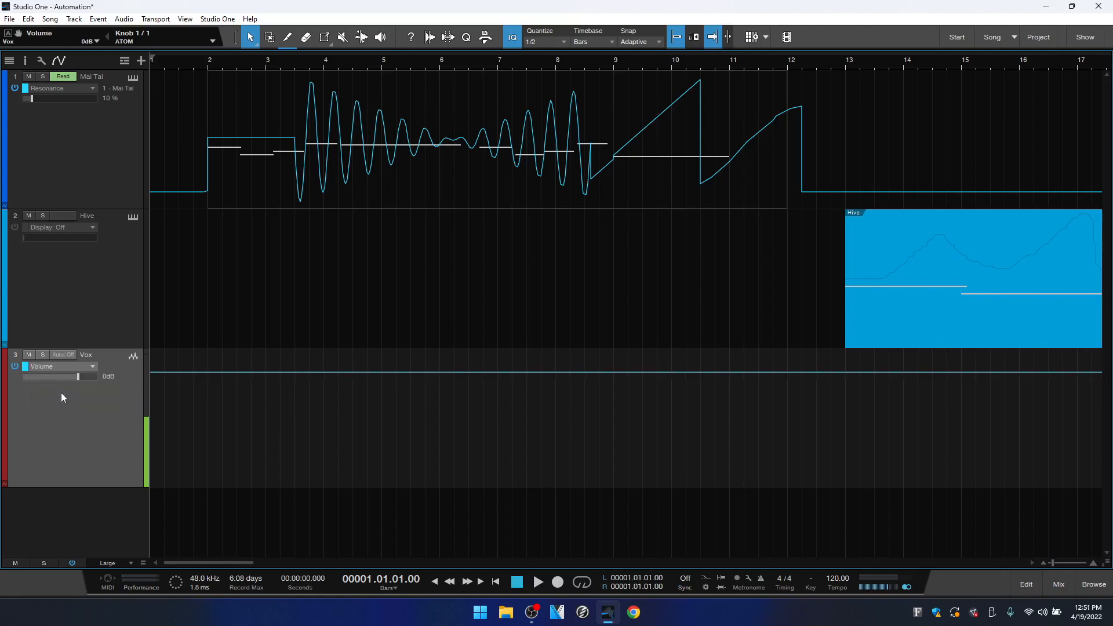
left_click(87, 366)
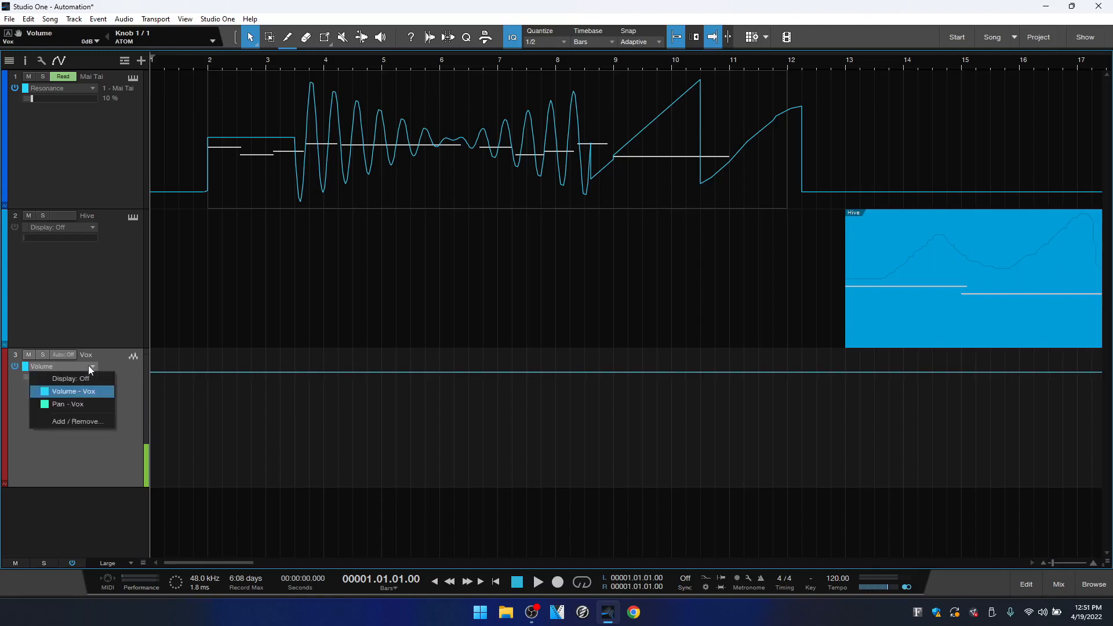
left_click(67, 403)
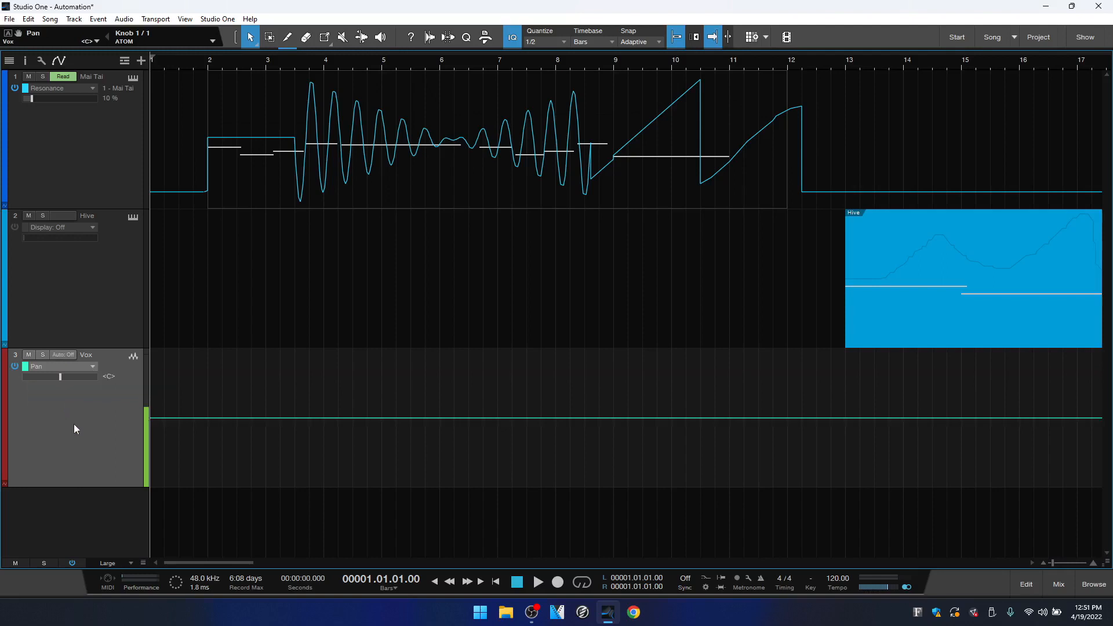
- Shape the Vox Pan envelope with points near bars 2.5, 5, 8, 10 and 11.5, dipping below centre at bars 5 and 10
left_click(232, 424)
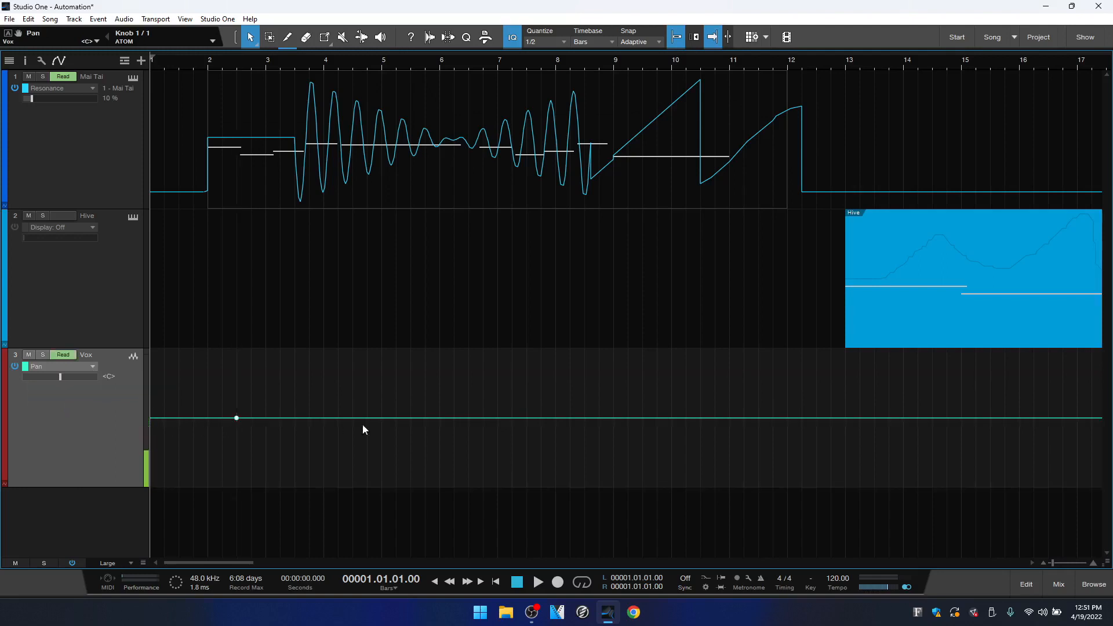
left_click(410, 418)
left_click(555, 418)
left_click(671, 418)
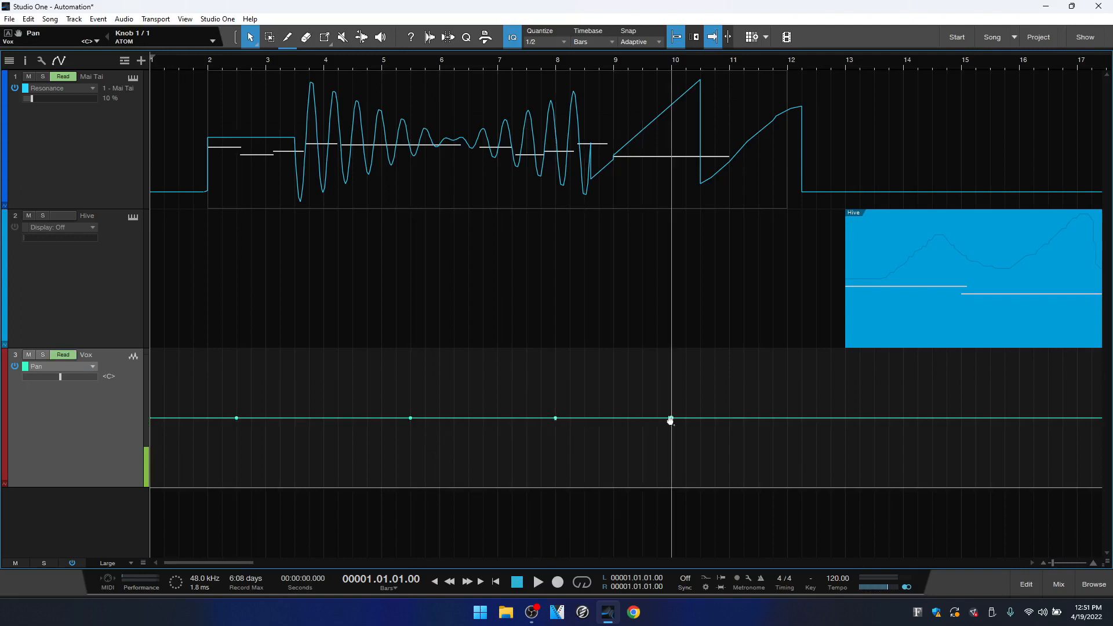
left_click(760, 418)
left_click_drag(671, 418, 673, 489)
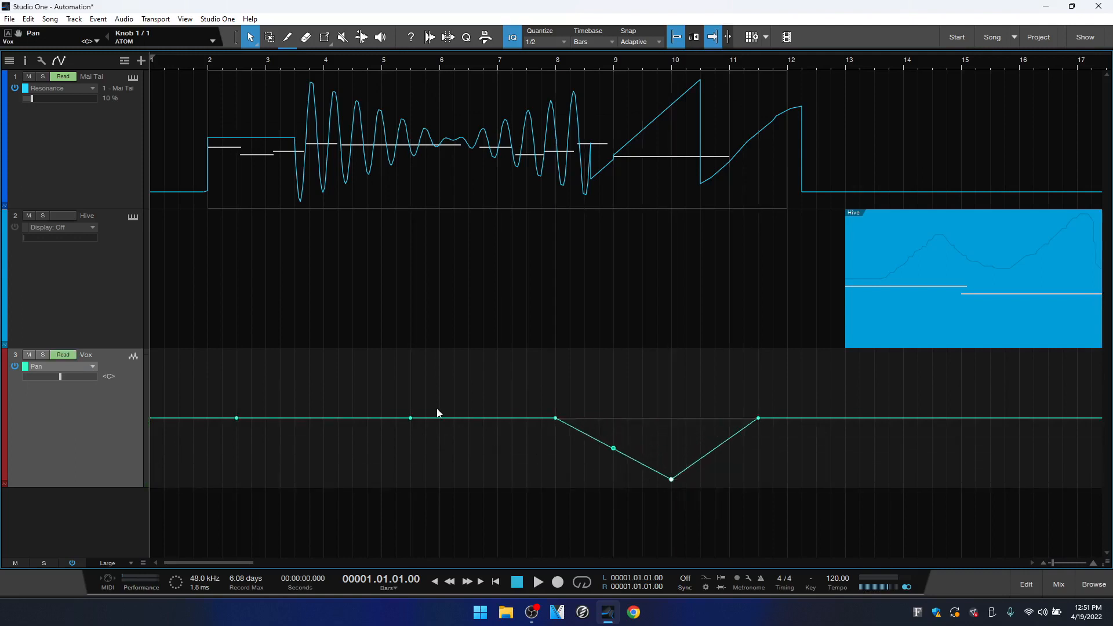
left_click_drag(409, 425, 390, 471)
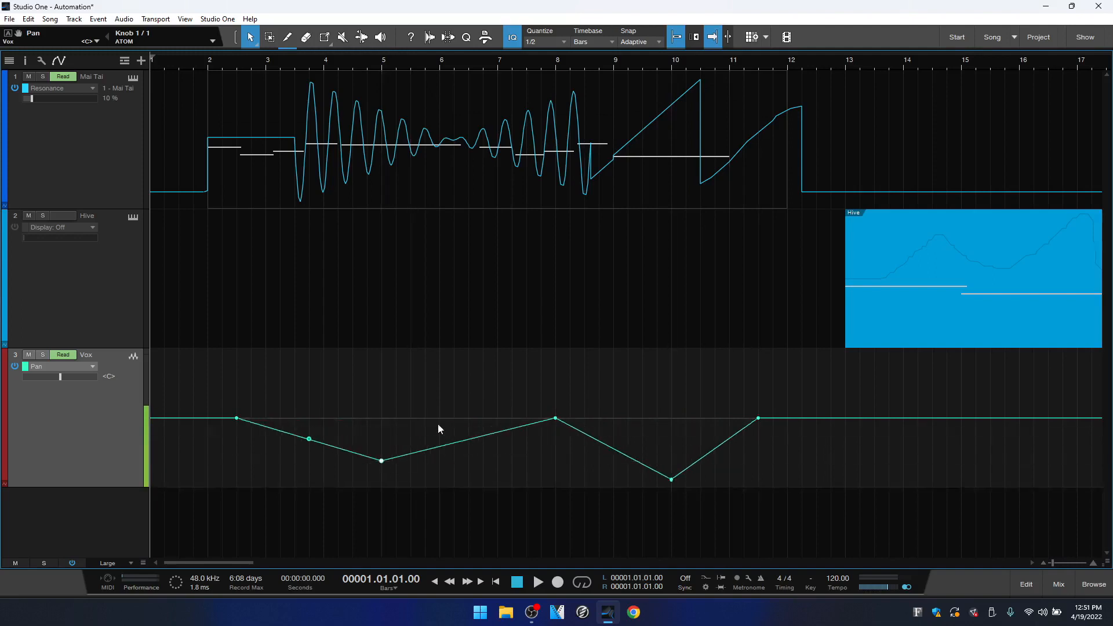
- Bend the Vox Pan segment between bars 5 and 8 into a curve, and hide and reshow track automation
mouse_move(467, 444)
left_mouse_down()
mouse_move(475, 471)
mouse_move(467, 448)
left_mouse_up()
left_click(309, 439)
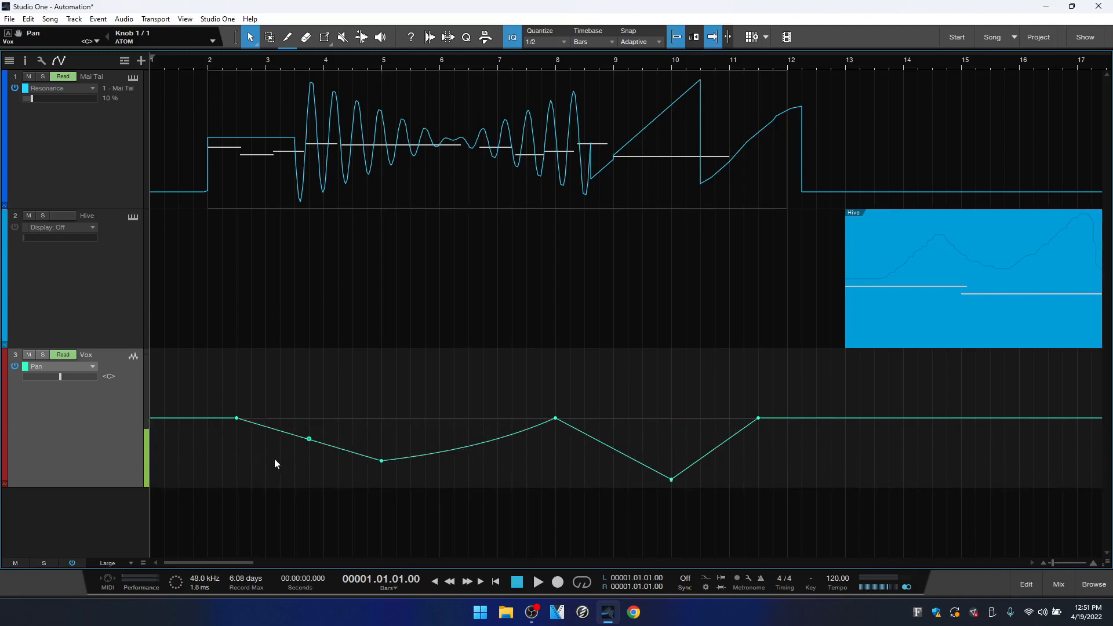
key("a")
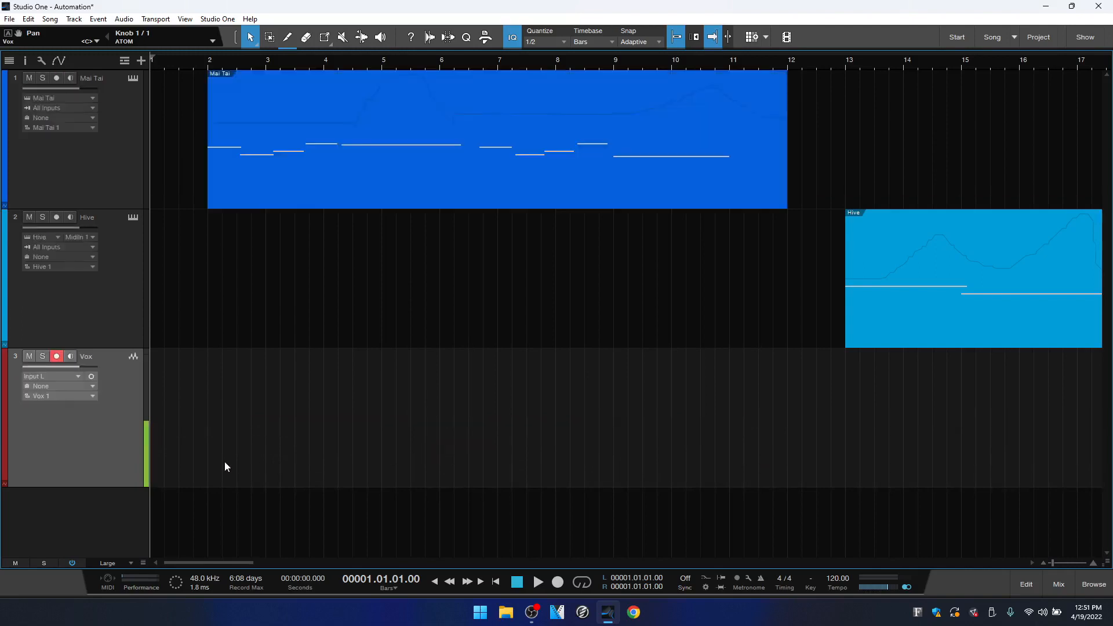
key("a")
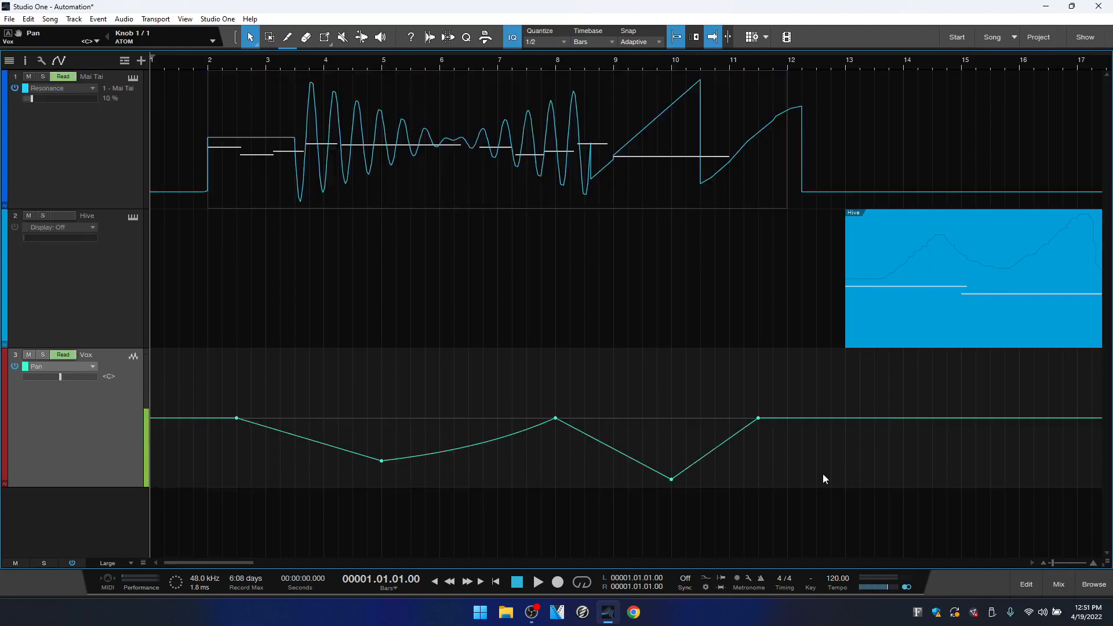
- Delete all points of the Vox Pan envelope, leaving the automation on the other tracks alone
key("ctrl+a")
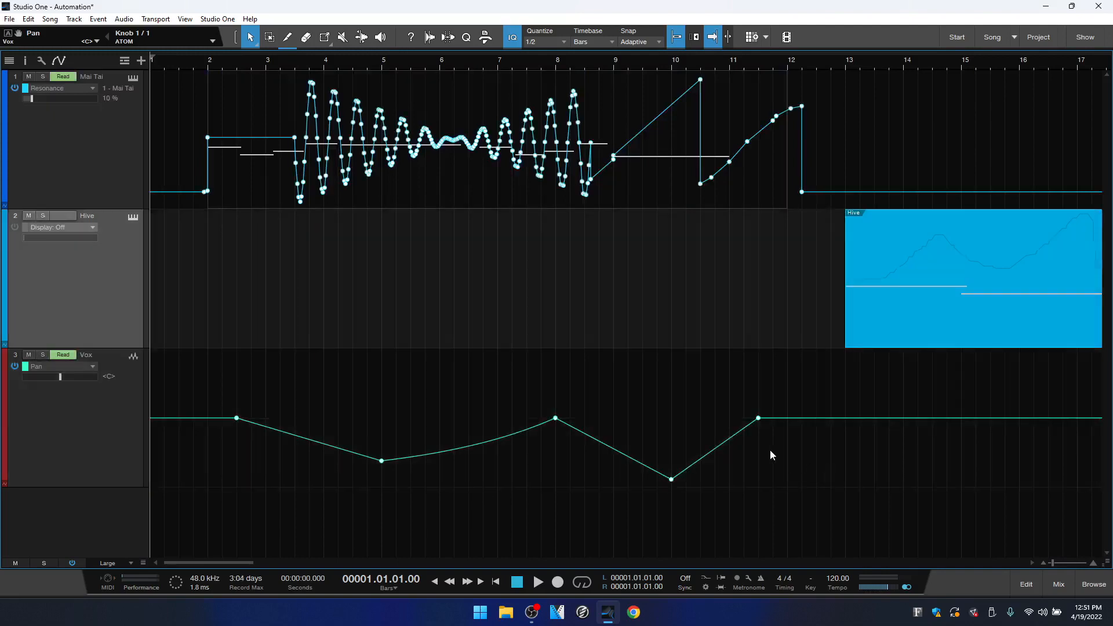
left_click_drag(770, 450, 150, 432)
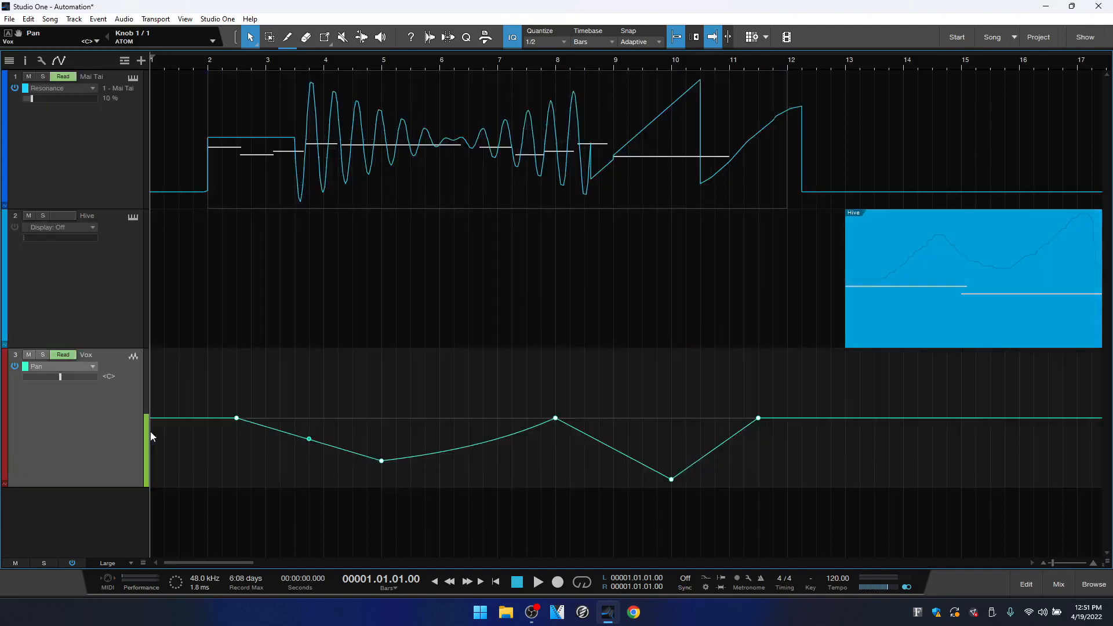
key("Delete")
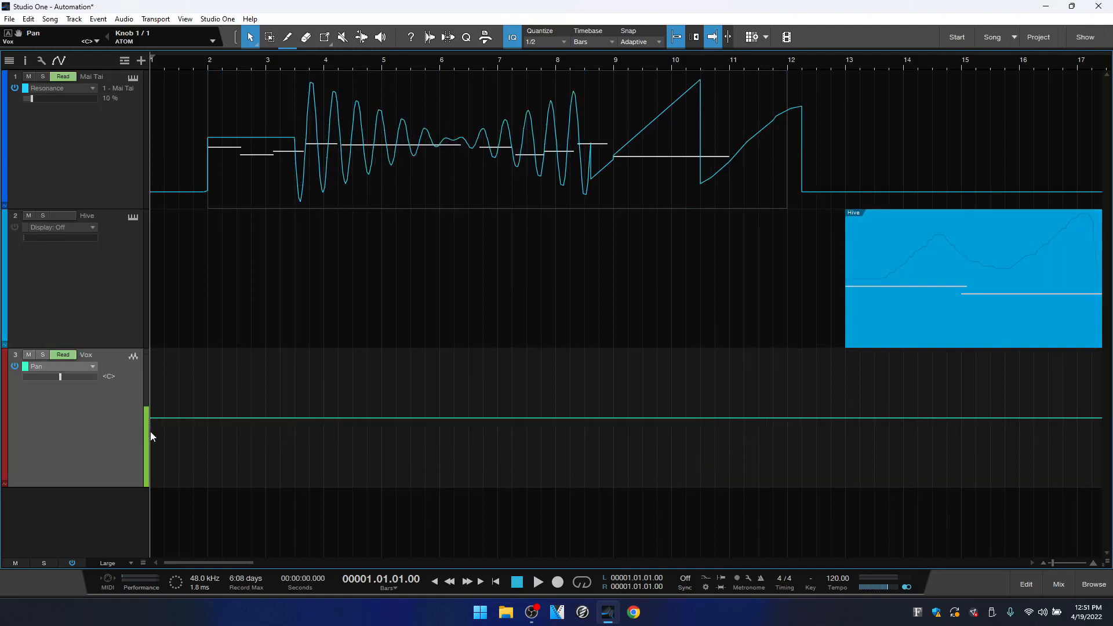
- Draw a saw wave on the Vox Pan envelope from bar 2 to bar 12.5
left_click(331, 45)
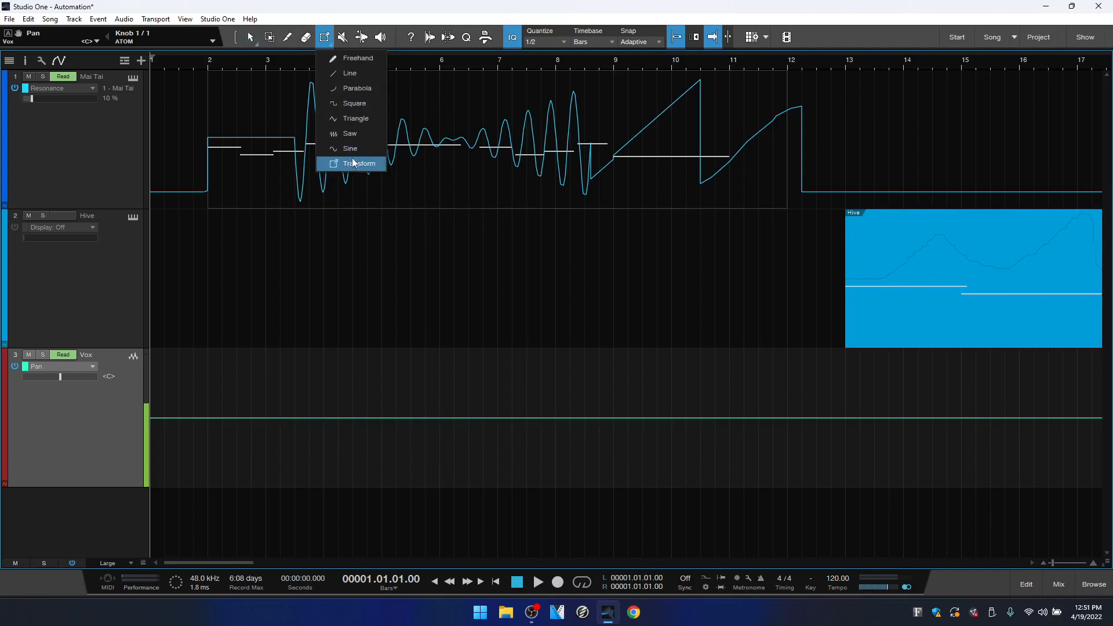
left_click(356, 143)
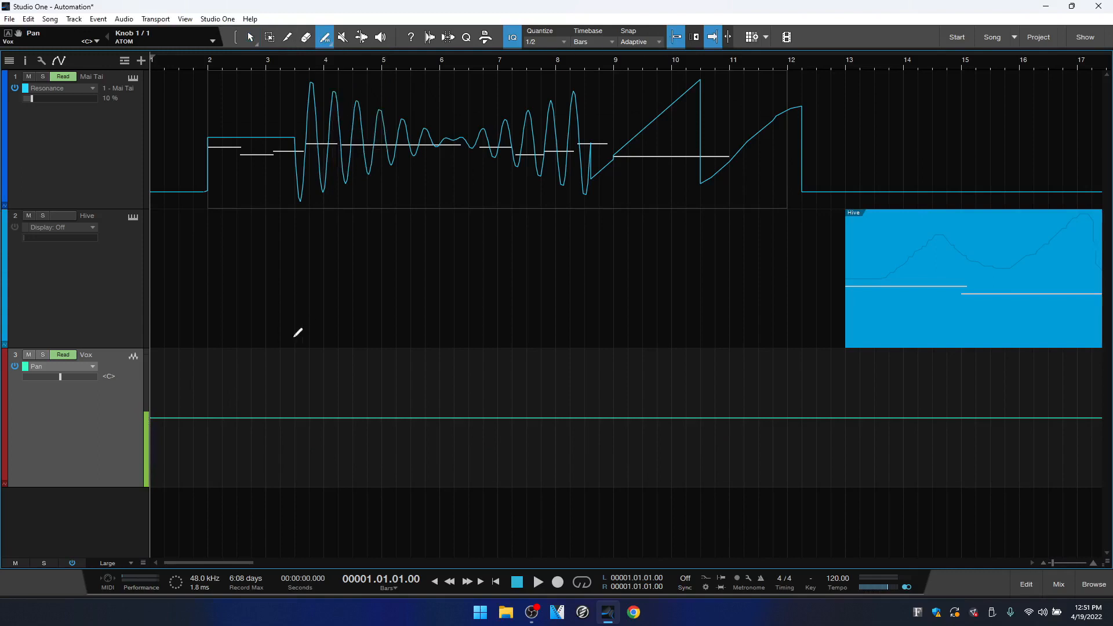
mouse_move(213, 418)
left_mouse_down()
mouse_move(239, 410)
mouse_move(293, 434)
mouse_move(440, 458)
mouse_move(822, 461)
left_mouse_up()
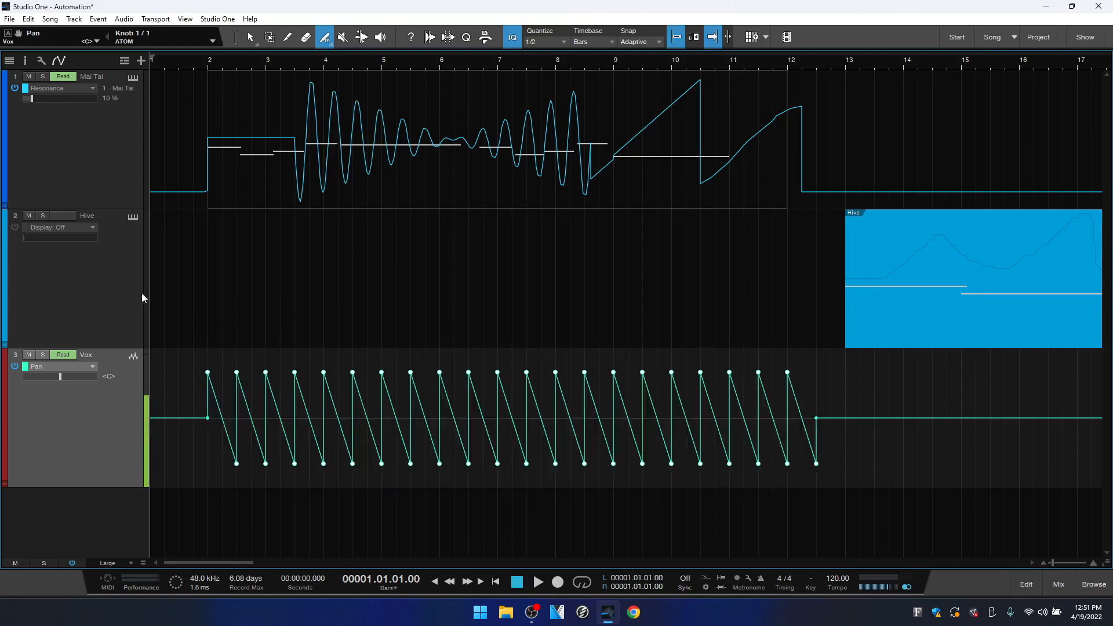
- Mute the Mai Tai and Hive tracks and play from the song start with the mixer open to watch the Vox pan
left_click(28, 76)
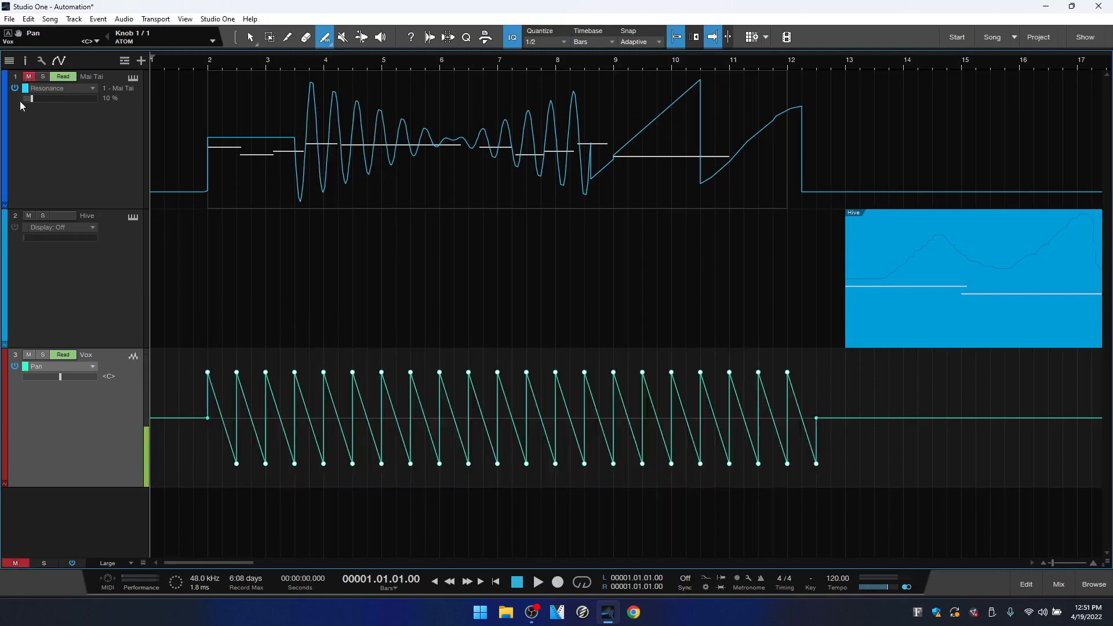
left_click(30, 216)
left_click(1063, 587)
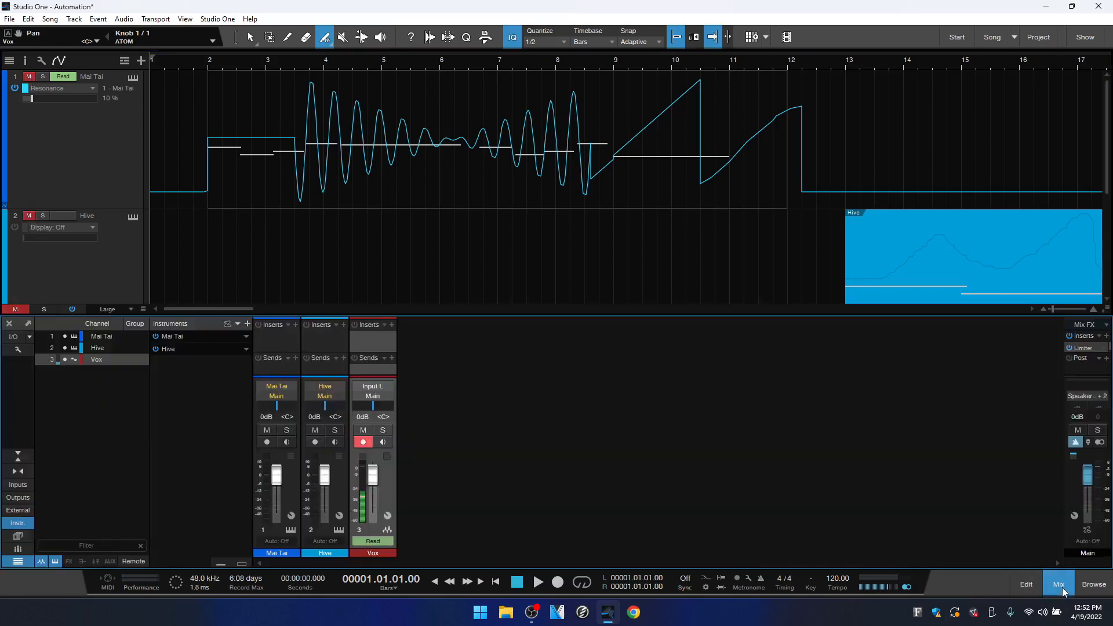
key("space")
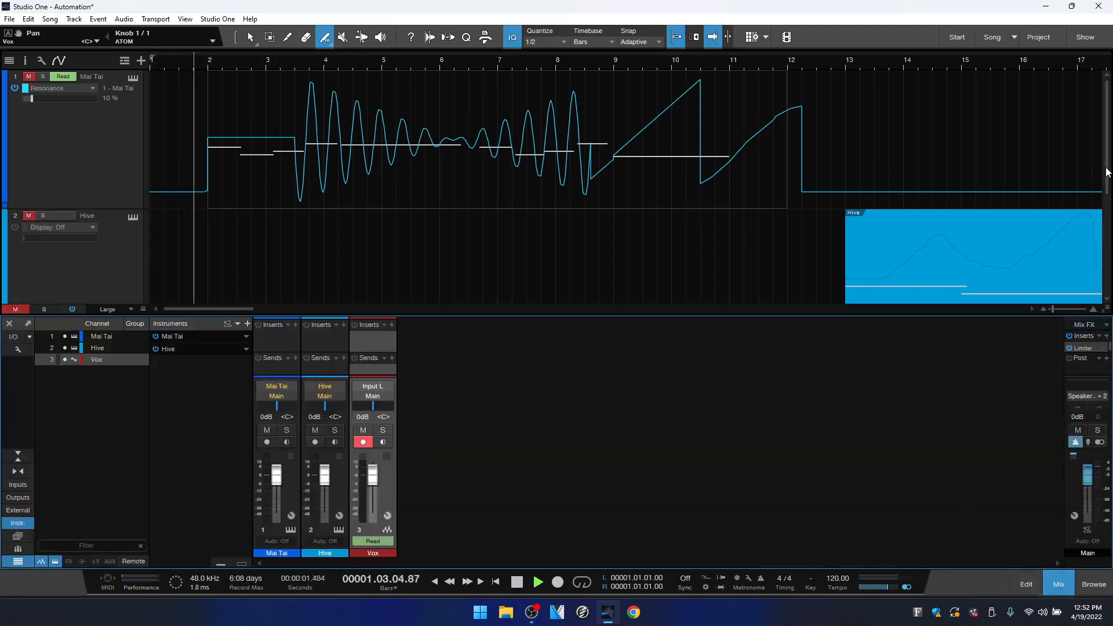
left_click_drag(1107, 176, 1110, 280)
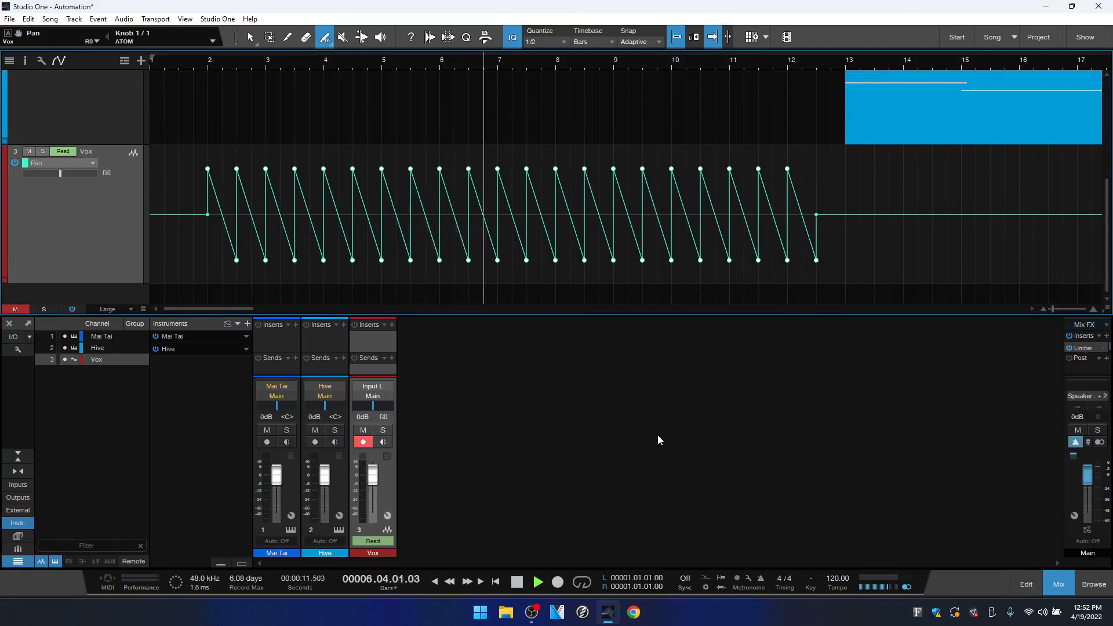
key("space")
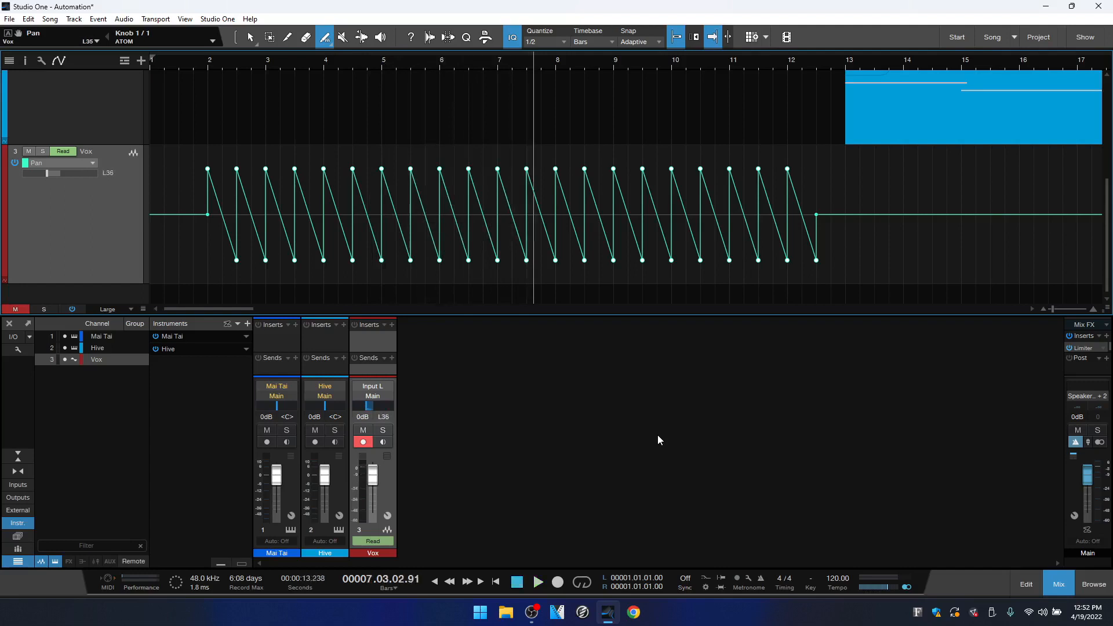
- Draw a saw wave on the Vox Volume envelope from bar 2 to bar 10.5, and play it from bar 2
left_click(92, 166)
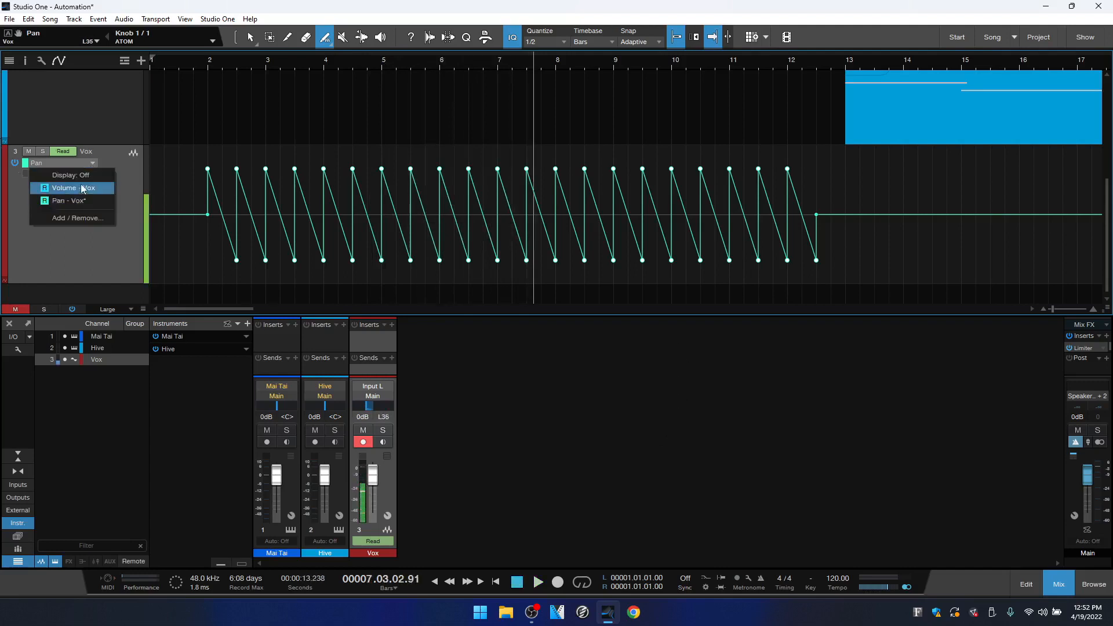
left_click(76, 189)
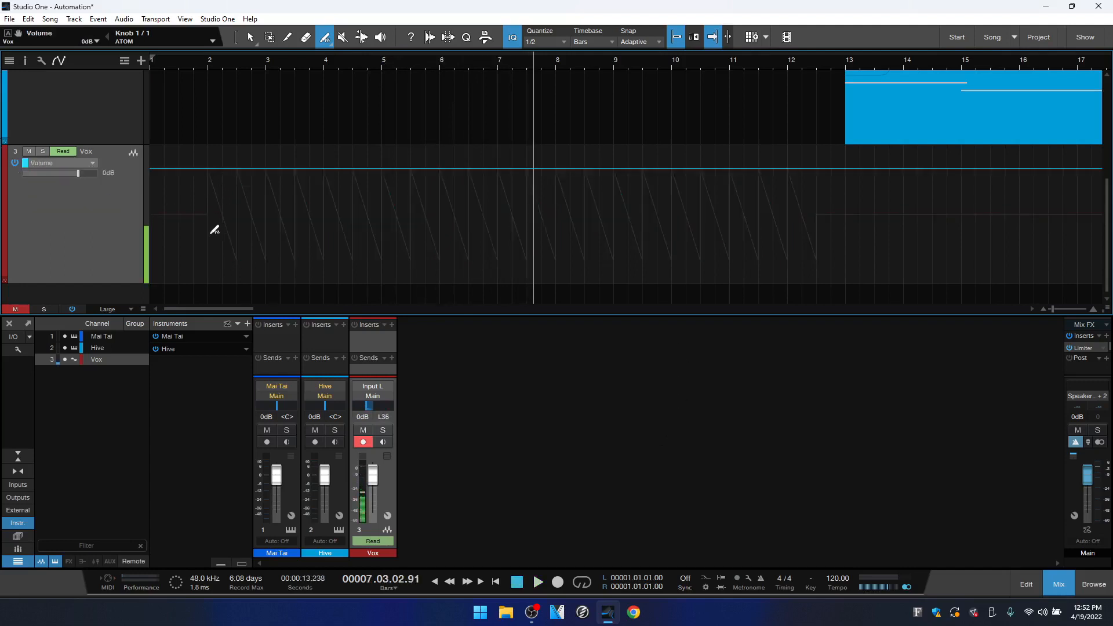
mouse_move(212, 170)
left_mouse_down()
mouse_move(372, 266)
mouse_move(634, 268)
mouse_move(705, 282)
left_mouse_up()
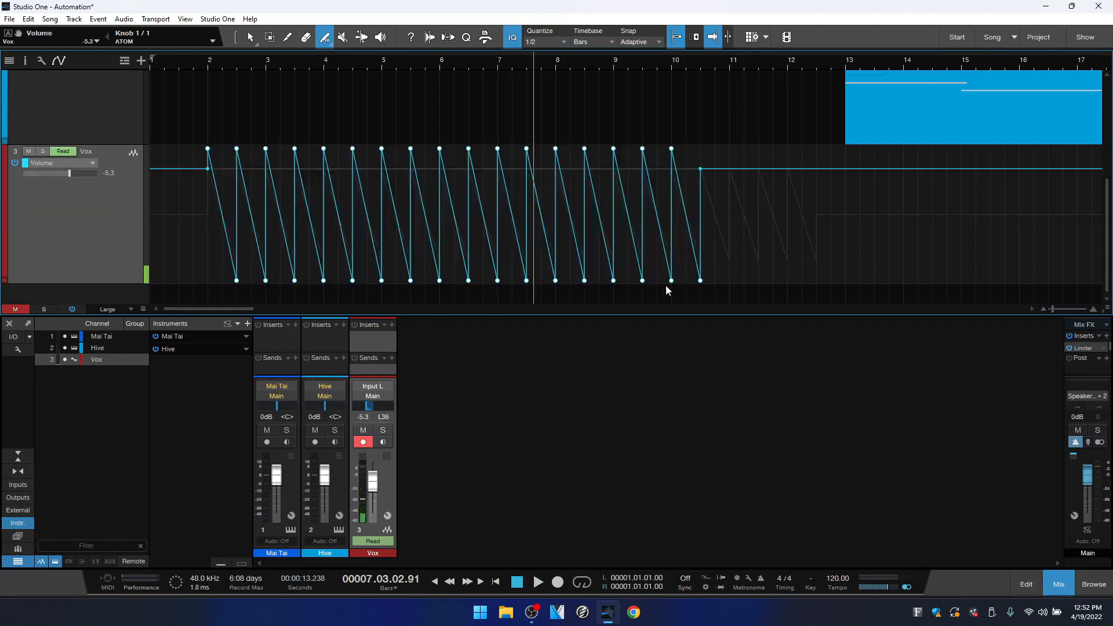
left_click(205, 70)
key("space")
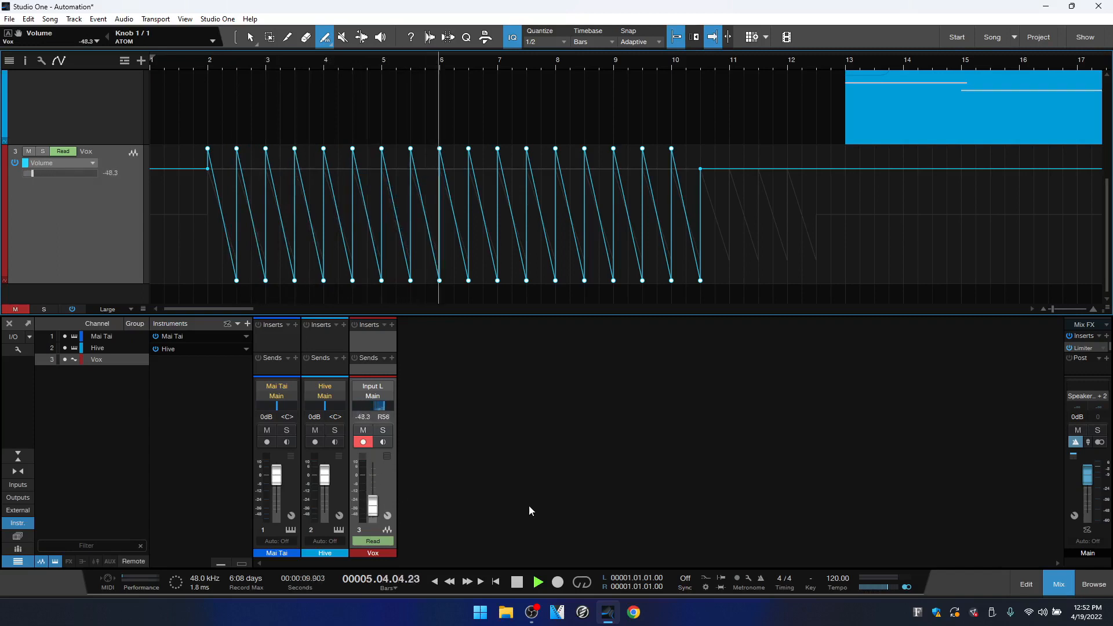
key("space")
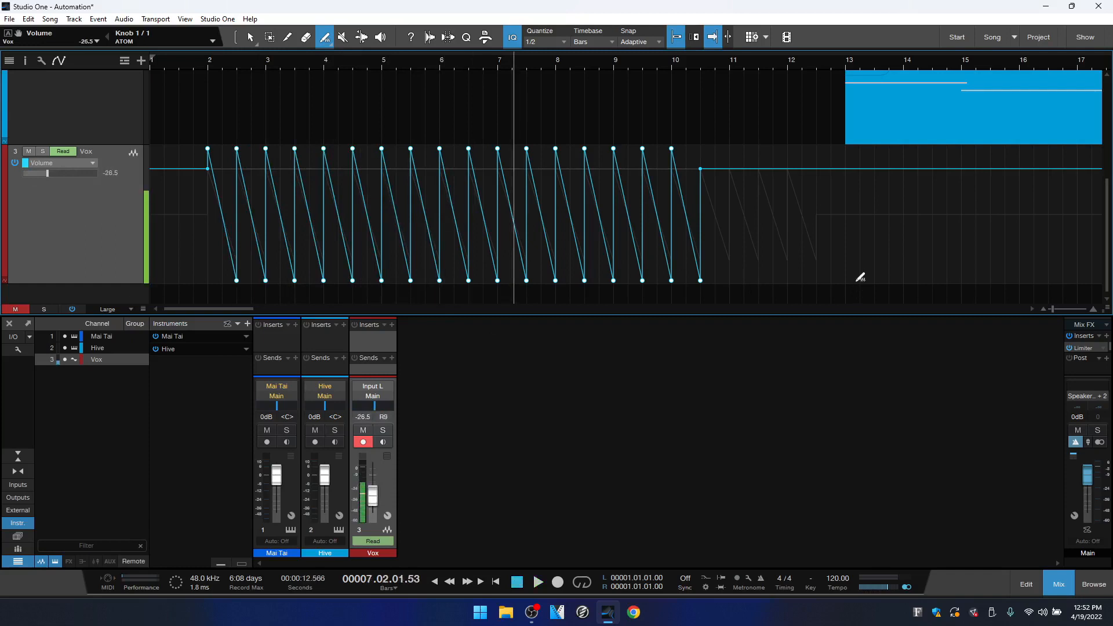
- Delete all saw-wave points from the Vox Volume envelope and from the Vox Pan envelope
left_click(251, 38)
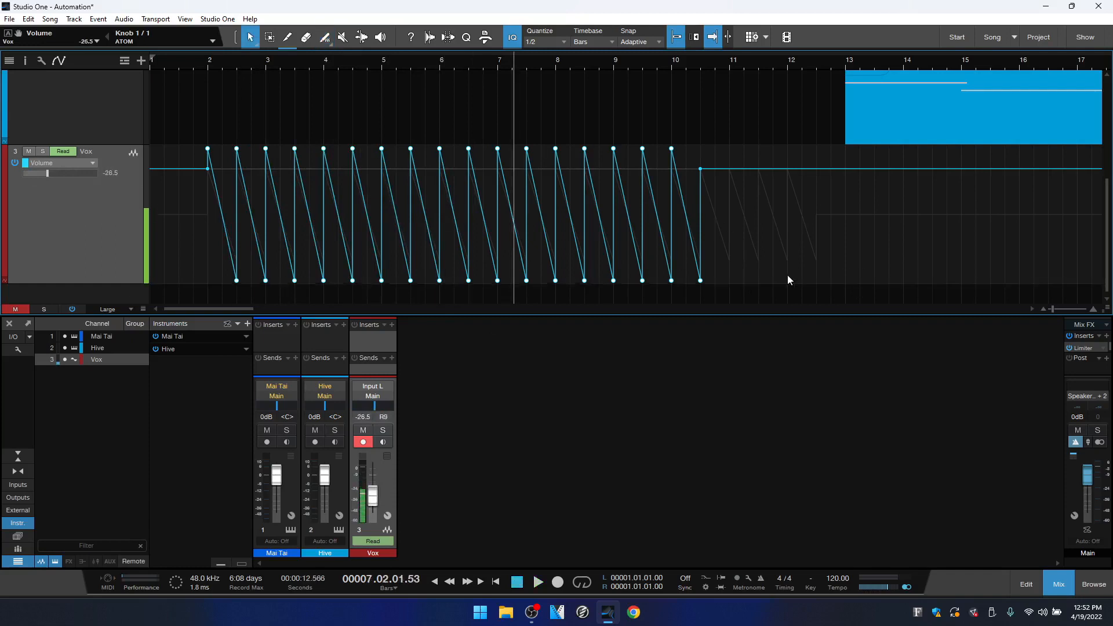
left_click_drag(788, 281, 185, 257)
key("Delete")
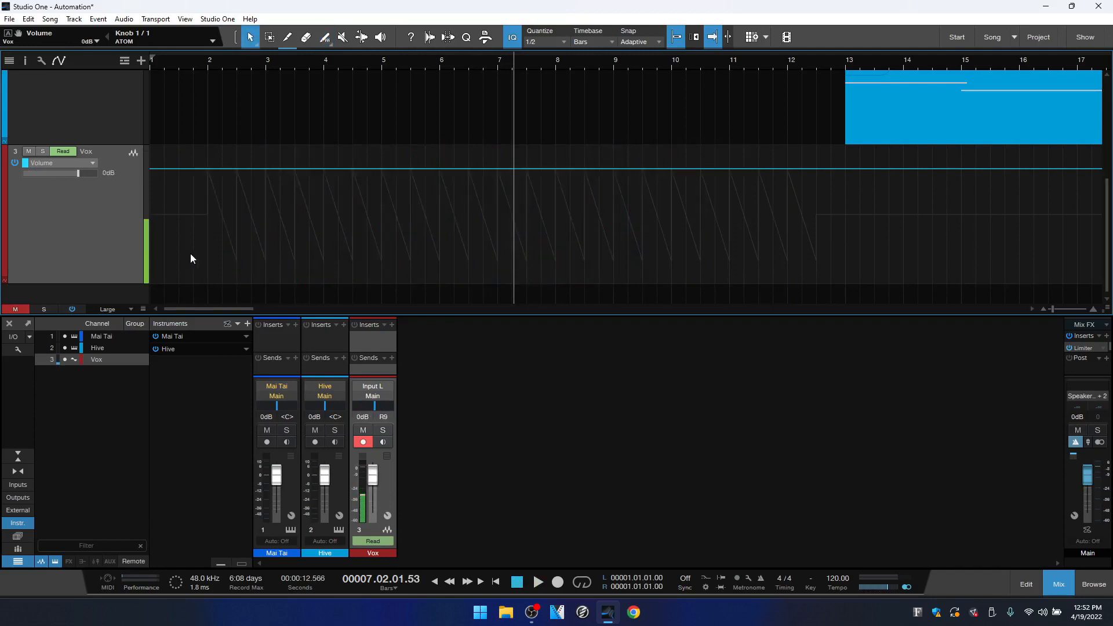
left_click(90, 166)
left_click(61, 200)
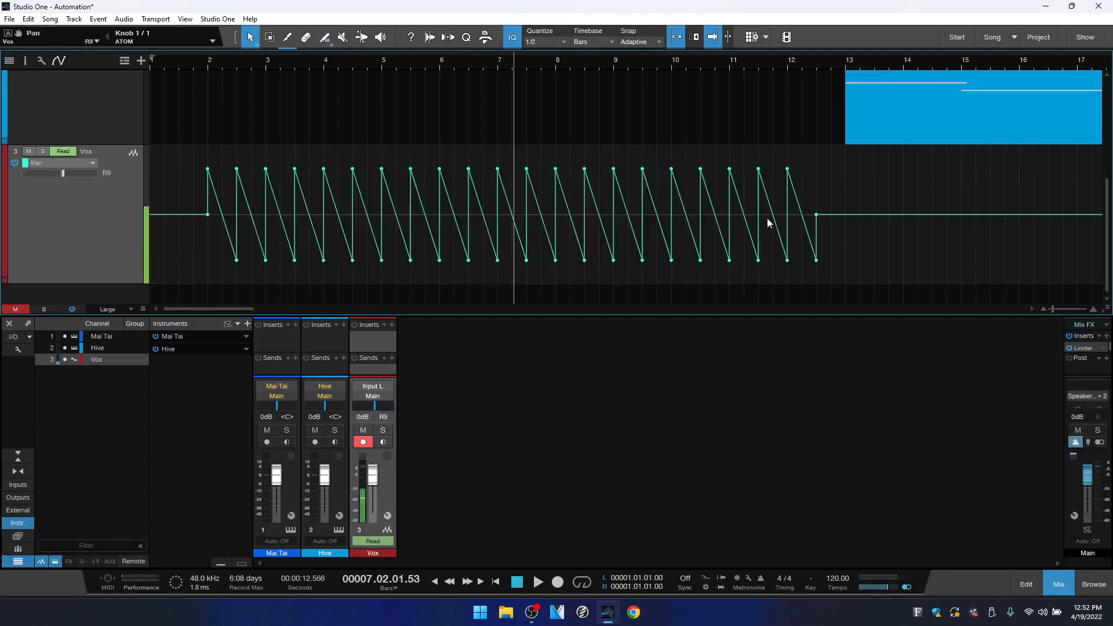
left_click_drag(854, 280, 187, 267)
key("Delete")
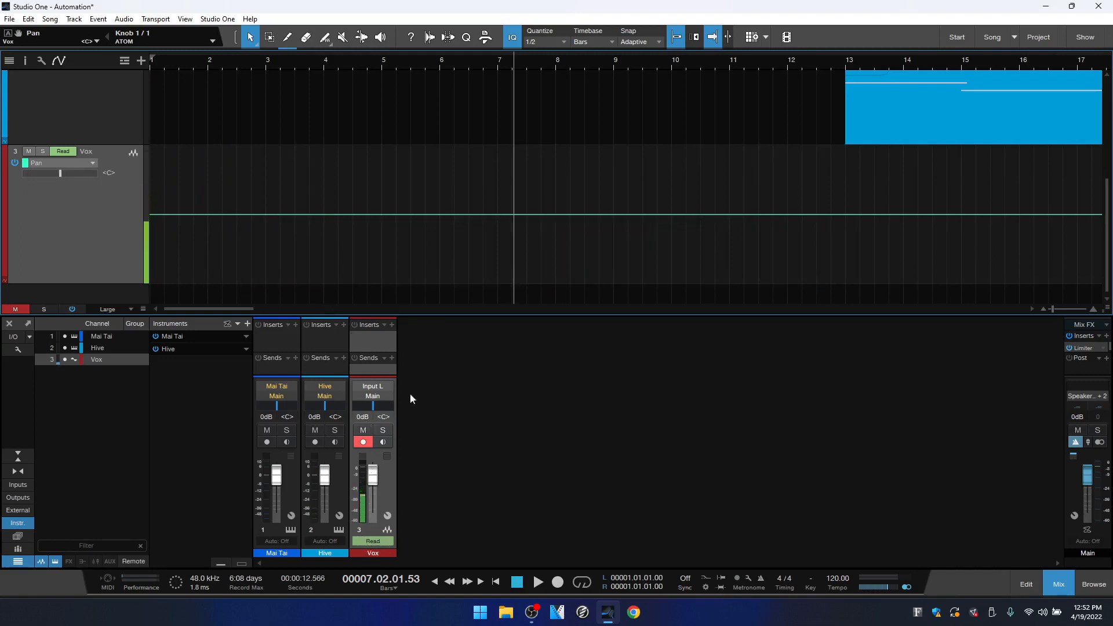
- Set the Vox automation mode to Touch and record from bar 2 to about bar 9 while riding the Vox volume fader
left_click(61, 151)
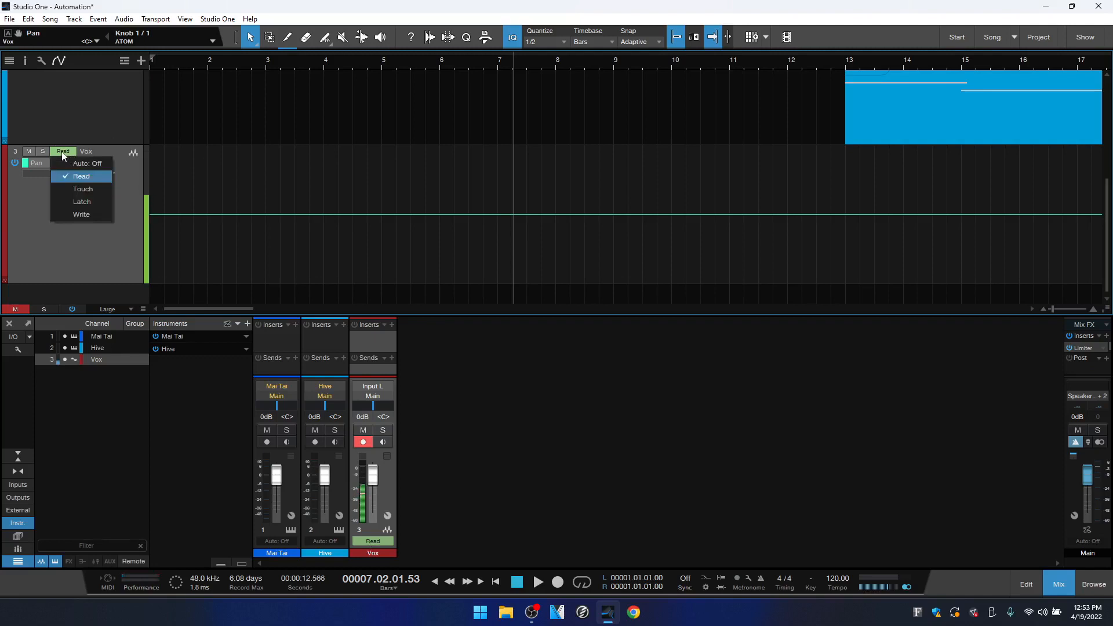
left_click(87, 191)
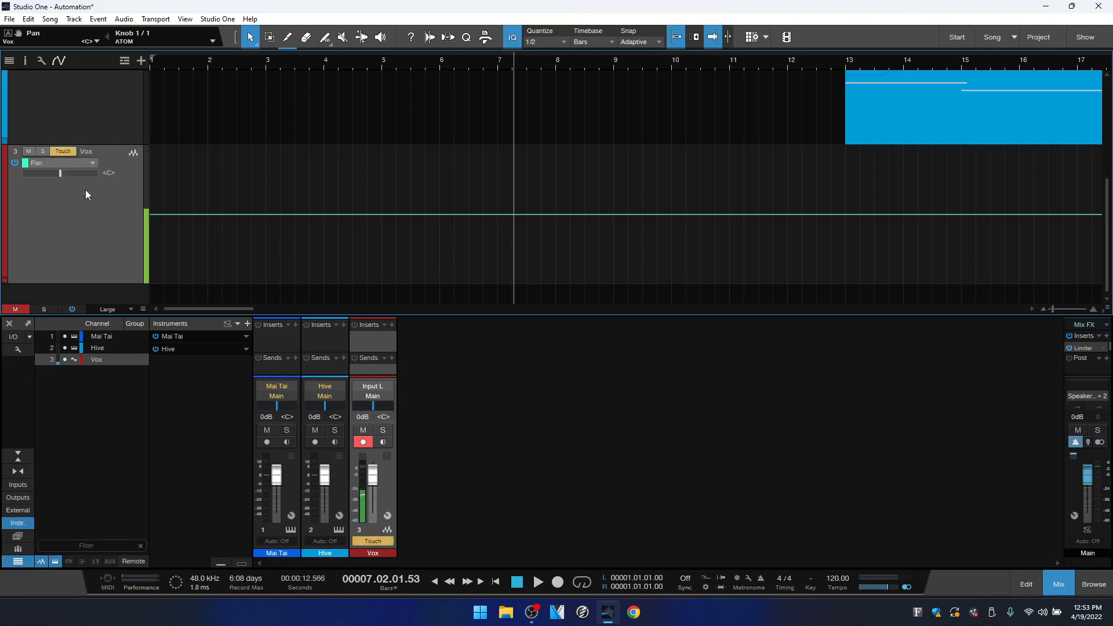
left_click(193, 63)
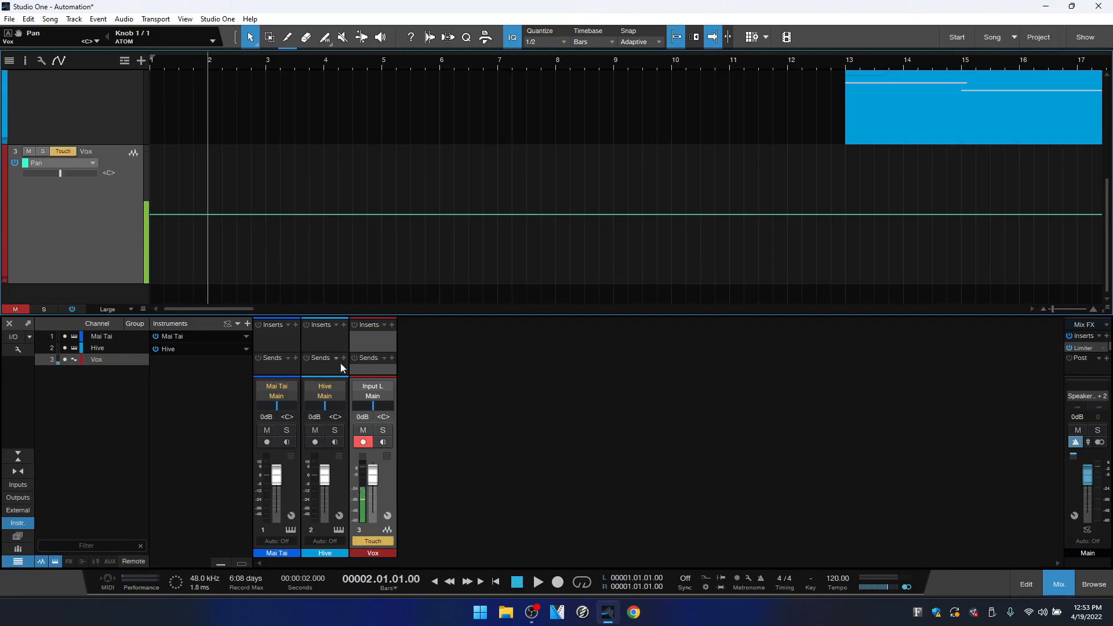
left_click(557, 583)
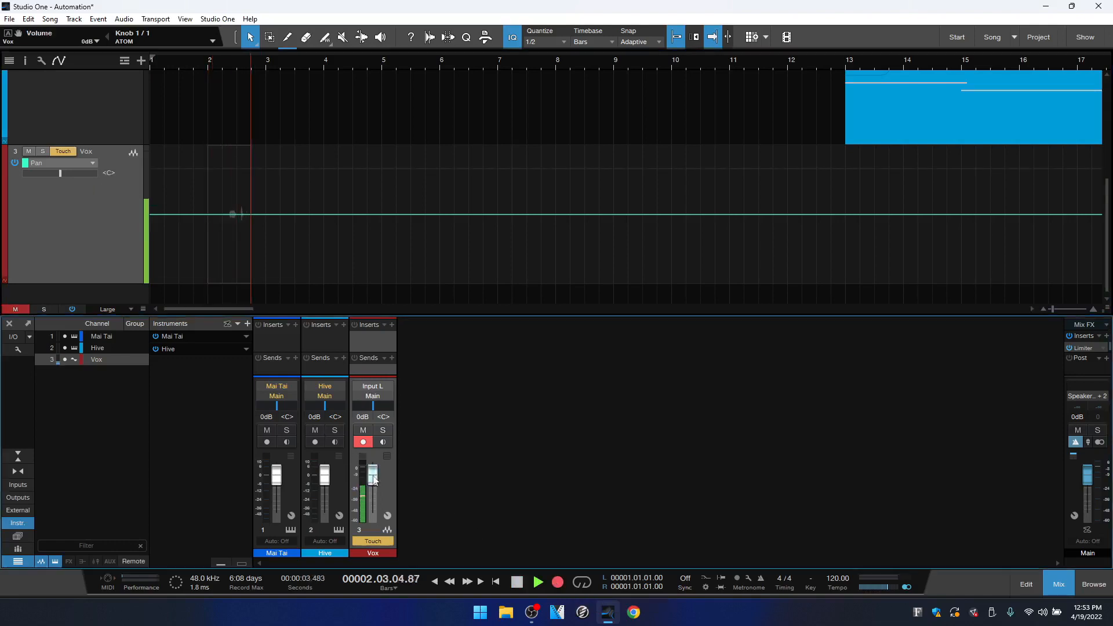
mouse_move(374, 479)
left_mouse_down()
mouse_move(372, 519)
mouse_move(372, 476)
left_mouse_up()
key("space")
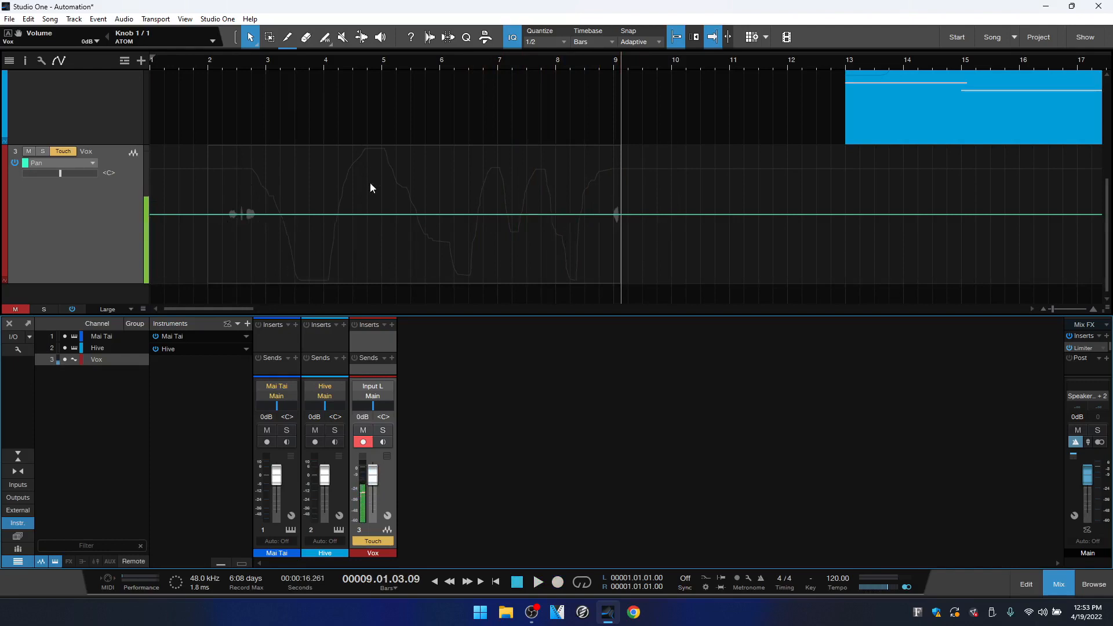
- Display the Vox Volume envelope to show the recorded fader movements
left_click(93, 165)
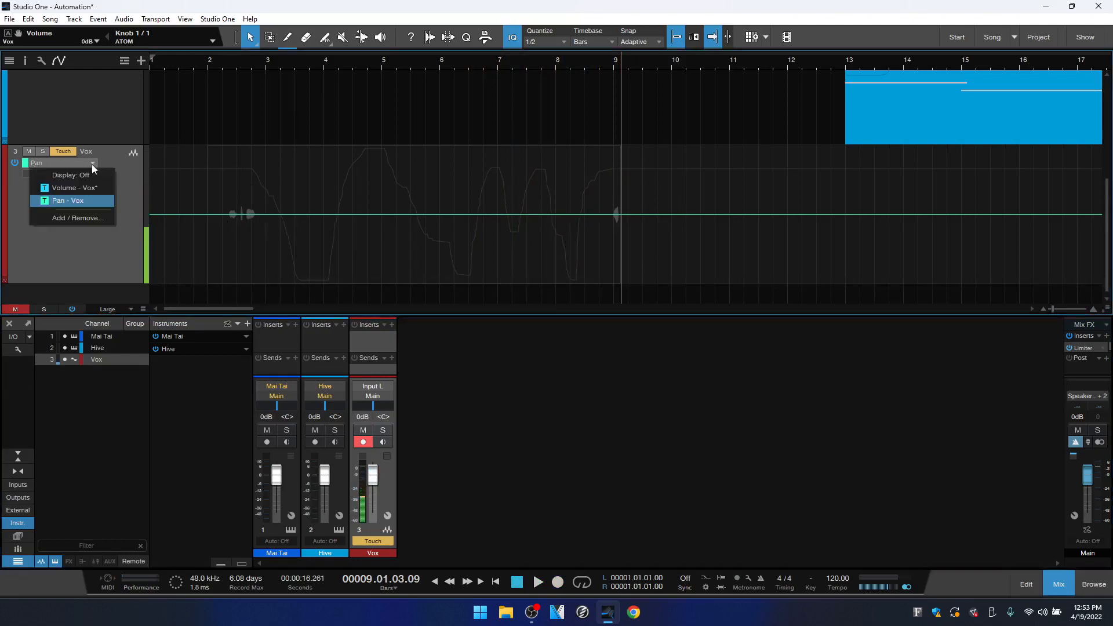
left_click(62, 189)
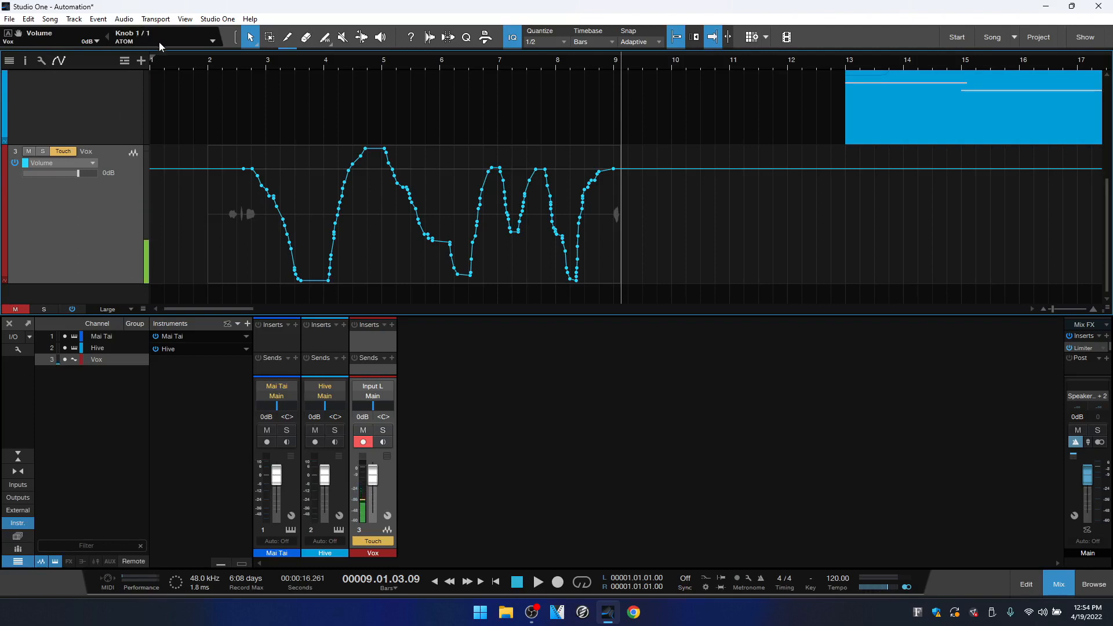
left_click(108, 37)
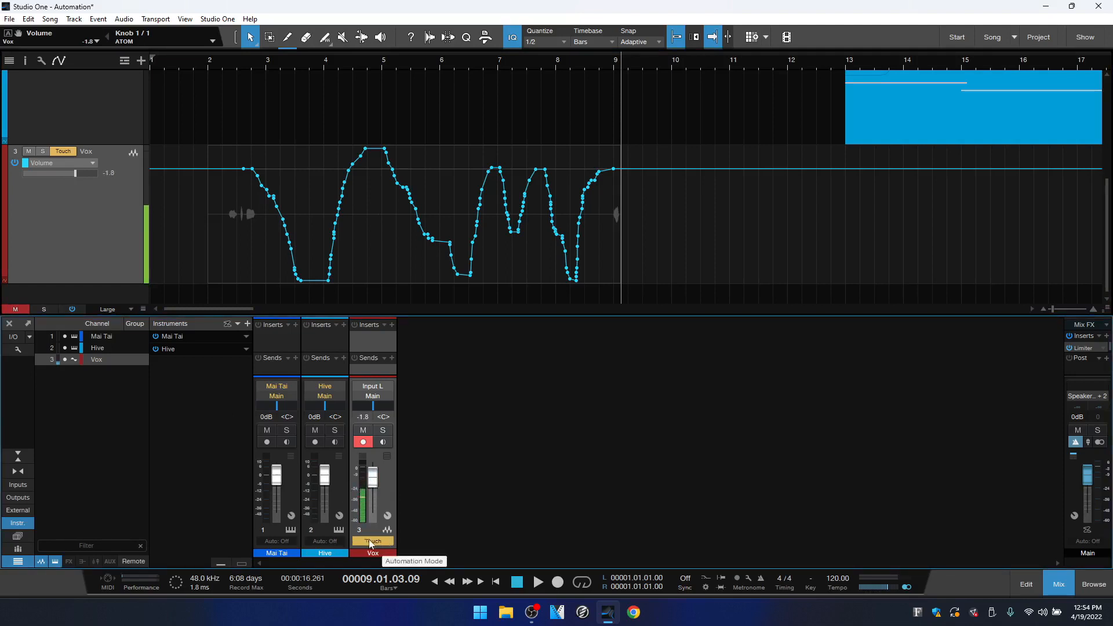
- Set the Vox automation mode to Read, and close the mixer and the track automation view
left_click(64, 151)
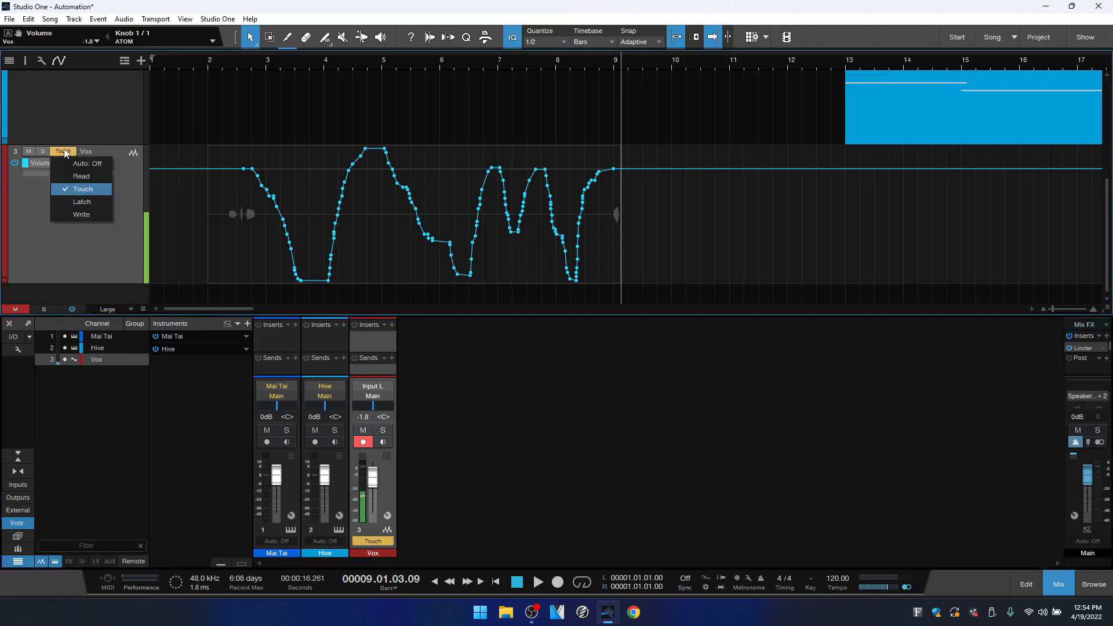
left_click(82, 180)
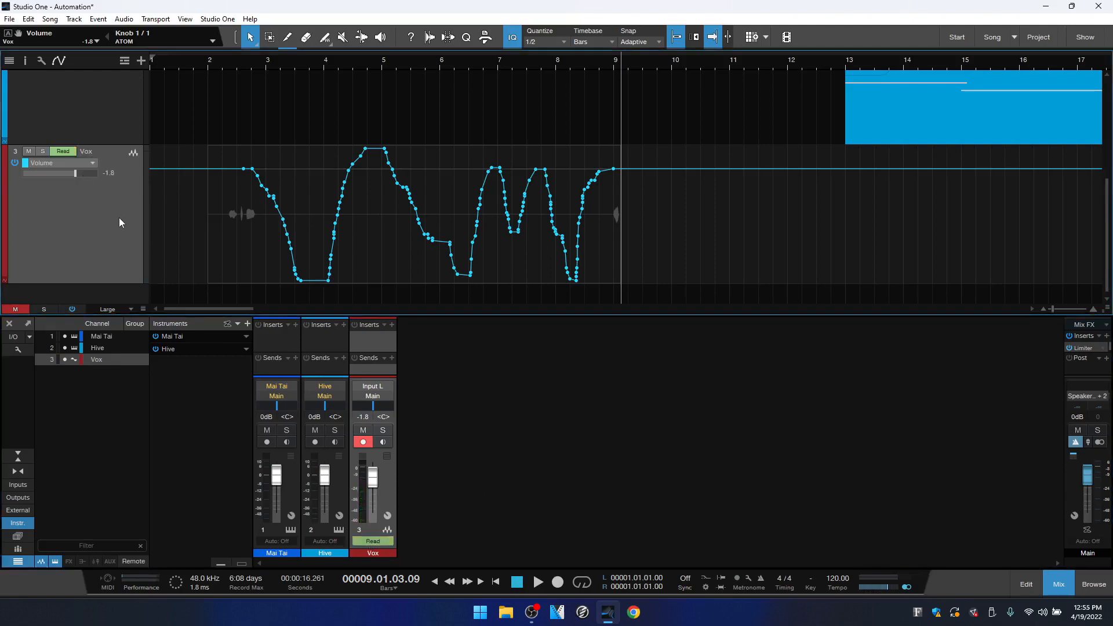
left_click(1058, 584)
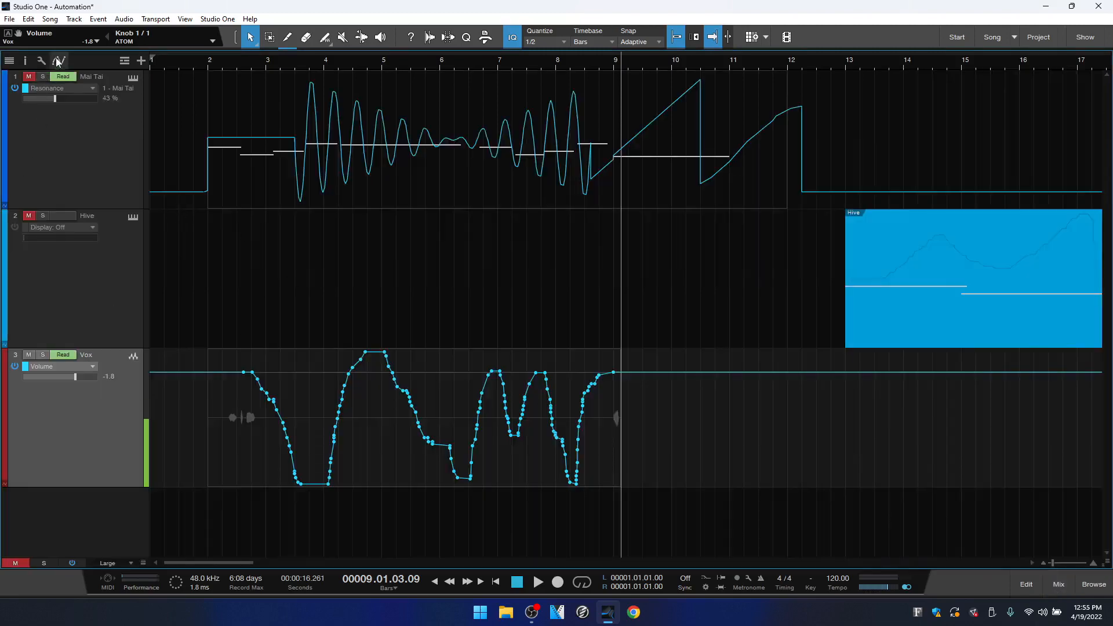
key("a")
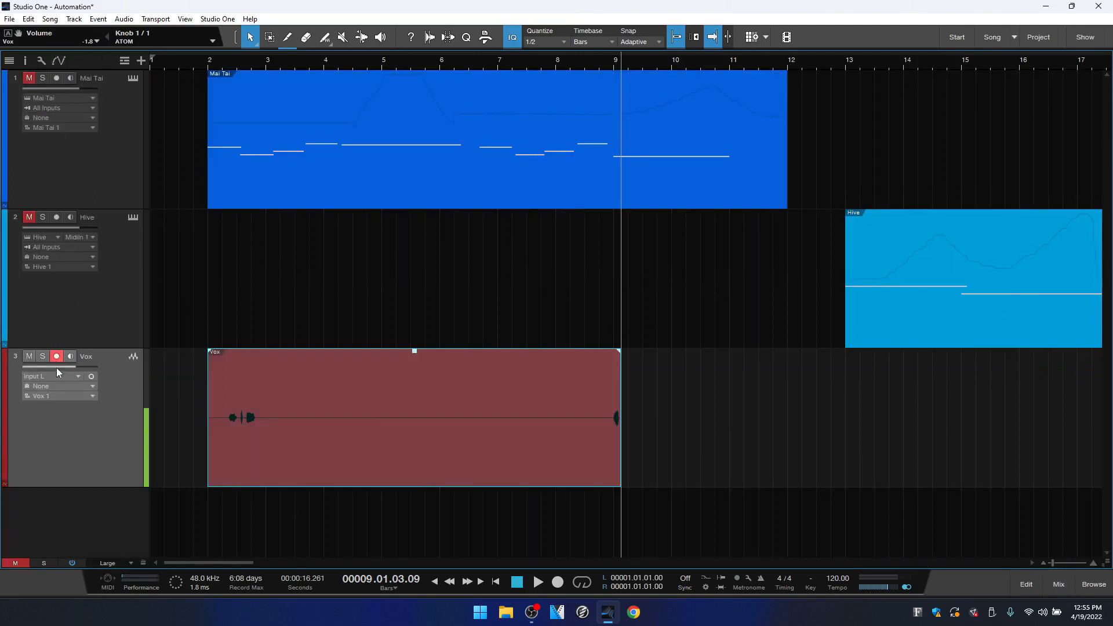
- Expand the Vox track's automation envelopes to examine its Volume and Pan lanes
left_click(5, 490)
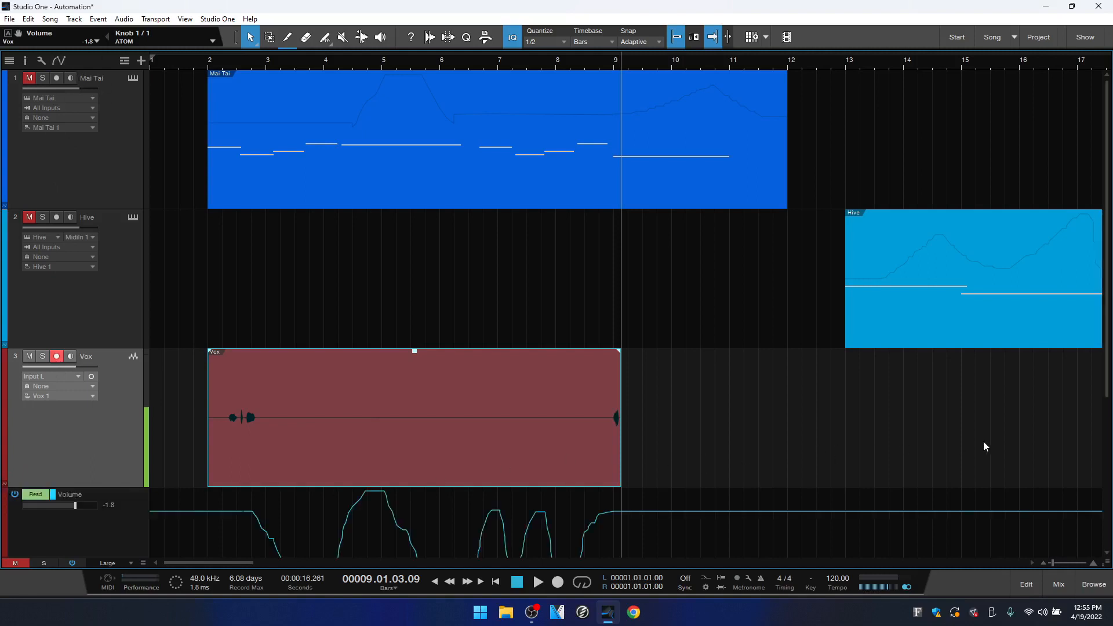
scroll(985, 447, "down", 5)
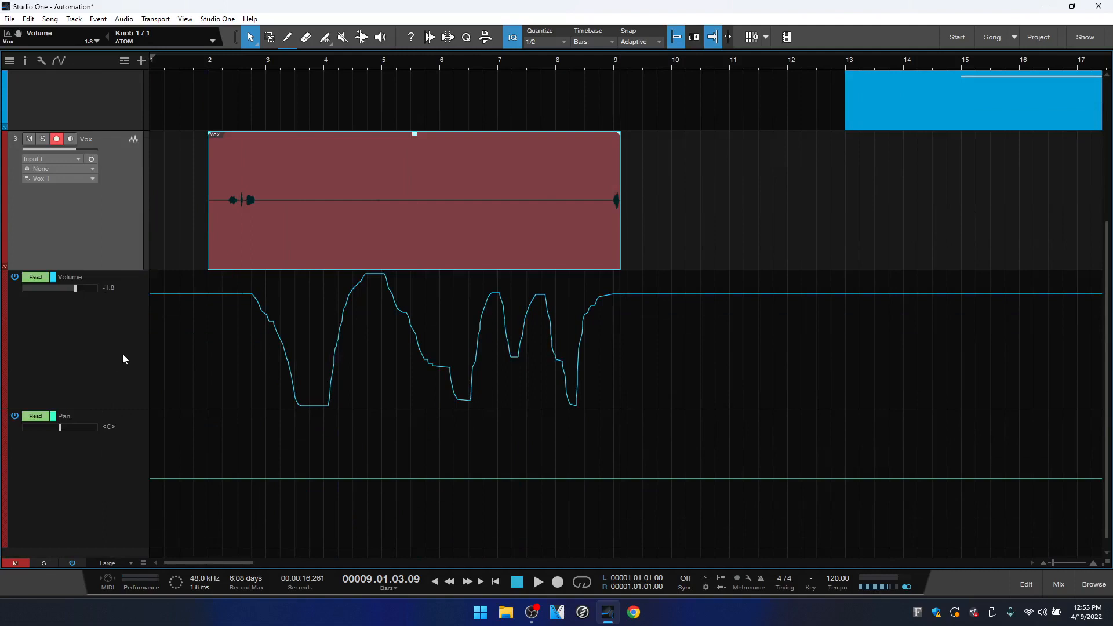
scroll(123, 359, "down", 1)
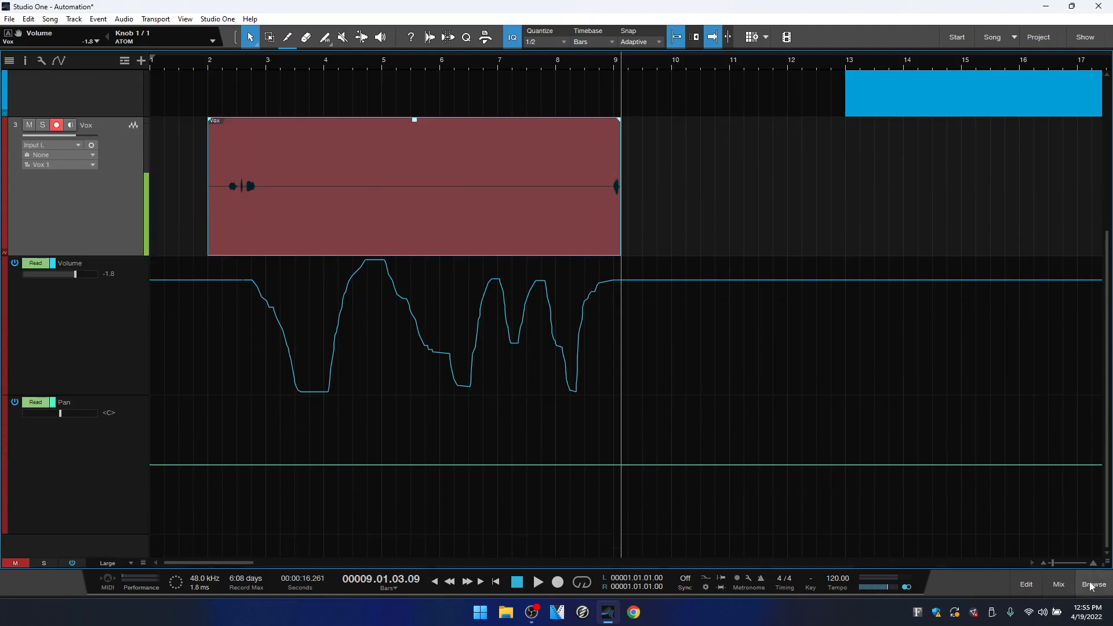
- Create a Volume automation track for the Main output channel from the mixer, and close the mixer
left_click(1060, 586)
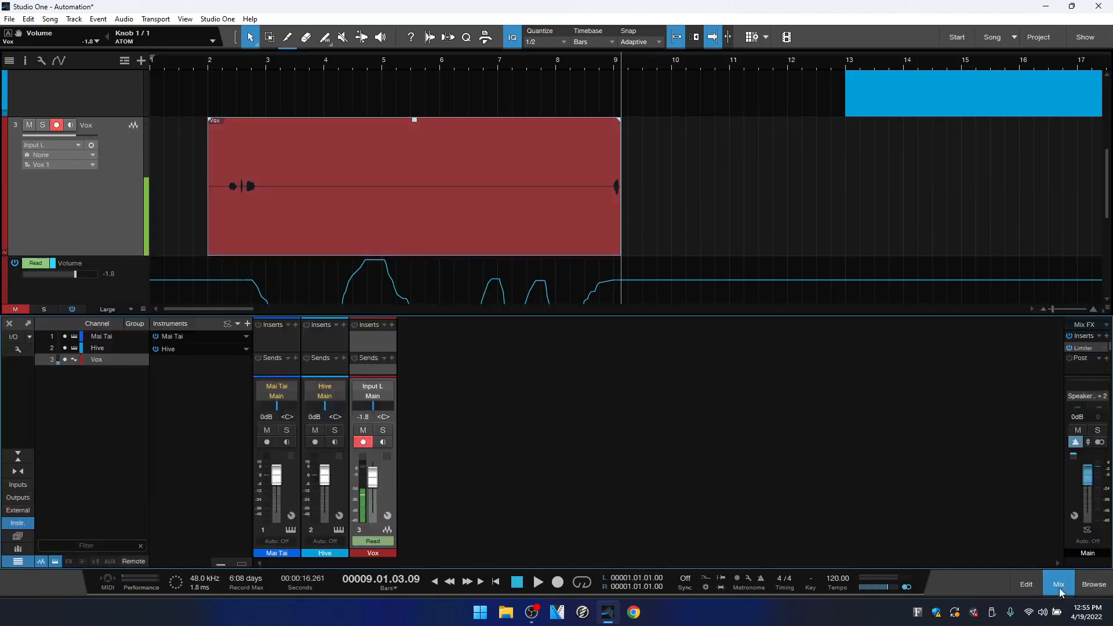
right_click(1089, 497)
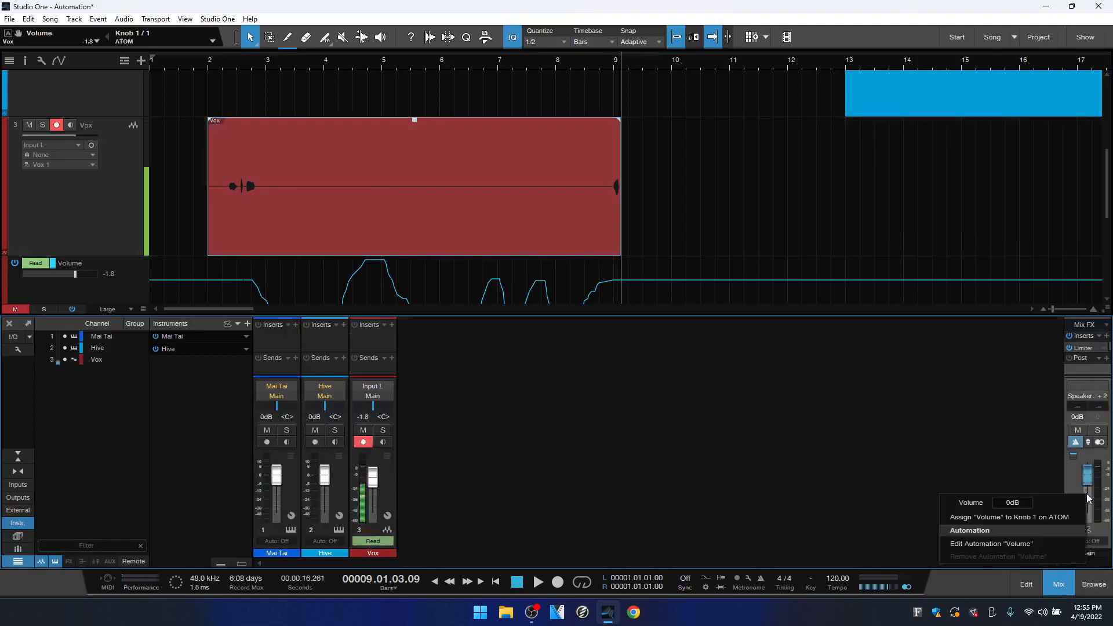
left_click(988, 546)
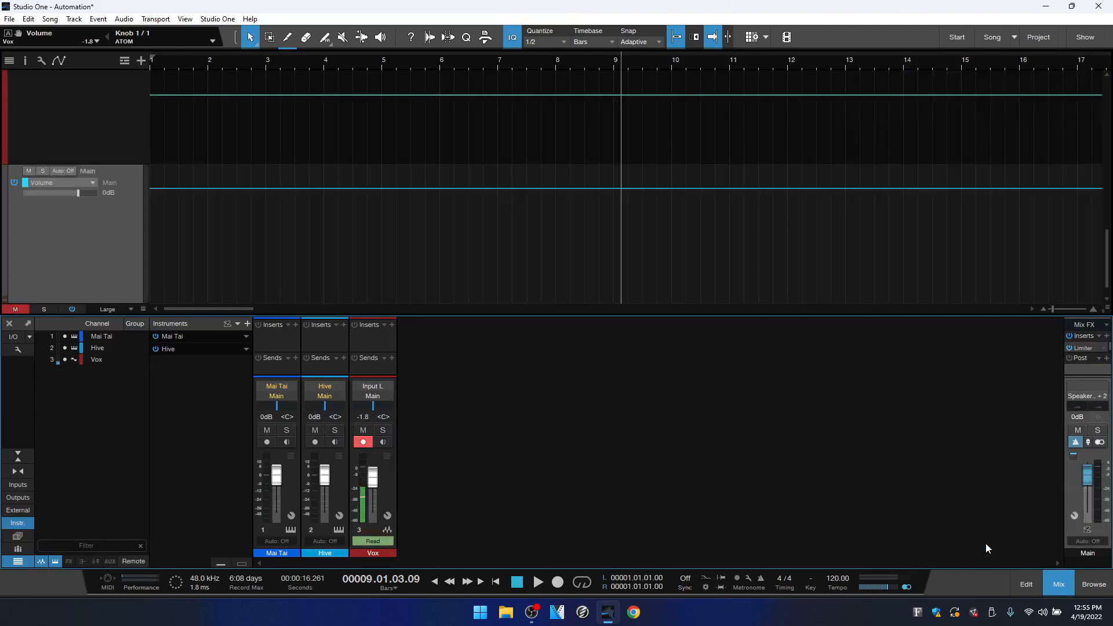
left_click(1058, 587)
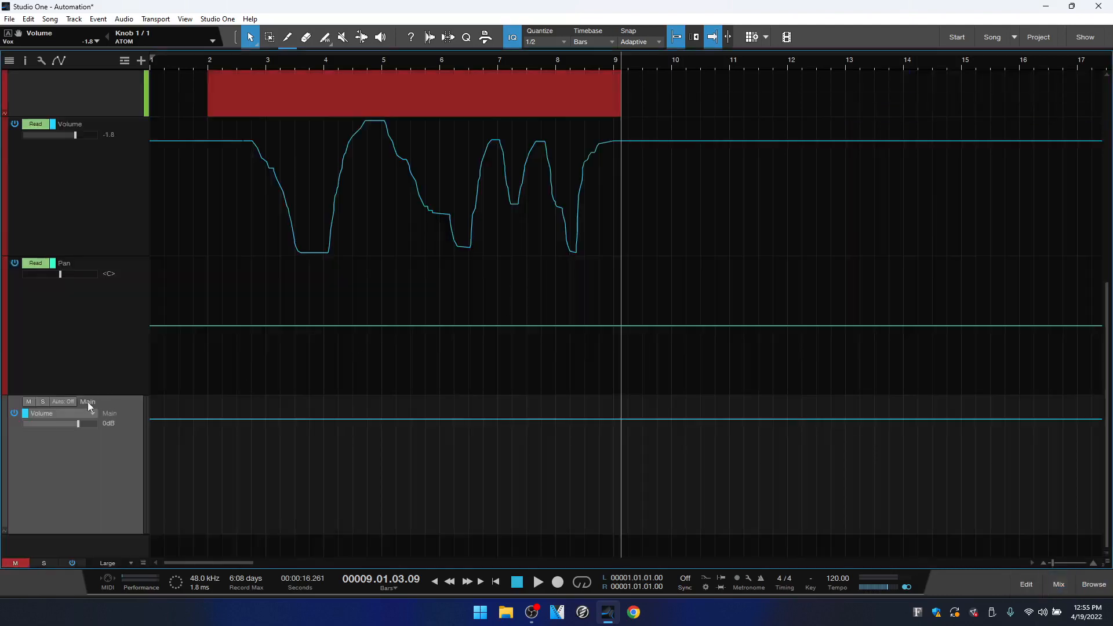
- Add points to the Main Volume envelope at about bars 4, 5.5 and 7, and lower the middle one into a V-shaped dip
left_click(322, 421)
left_click(485, 422)
left_click(411, 419)
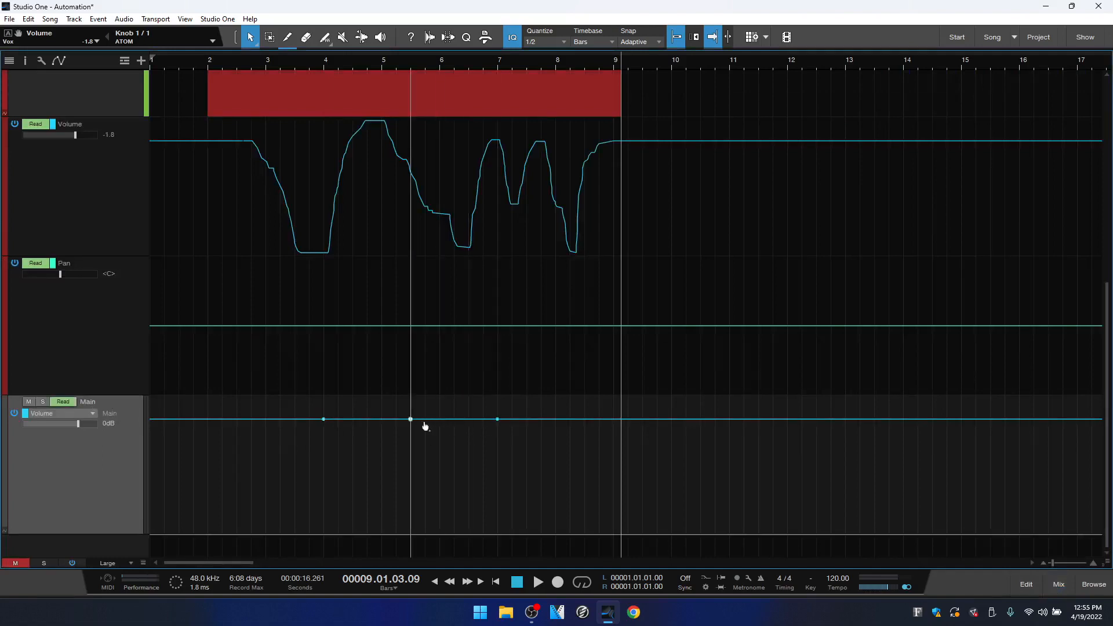
left_click_drag(410, 419, 411, 481)
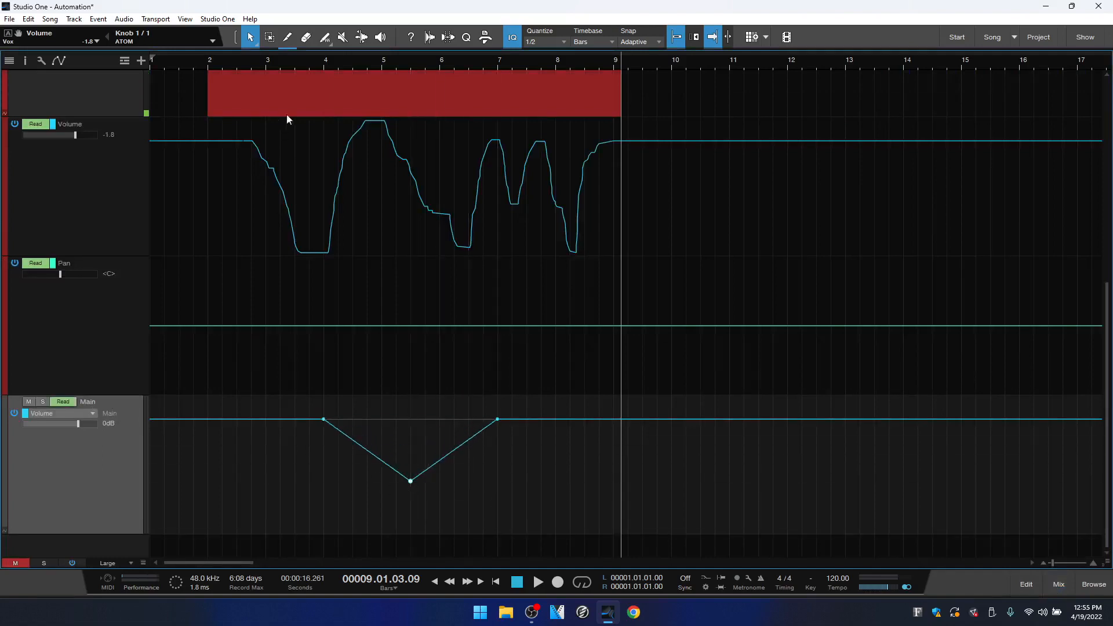
- Play the song from bar 3.3 to about bar 7 while checking the Main fader's movement in the mixer
left_click(284, 62)
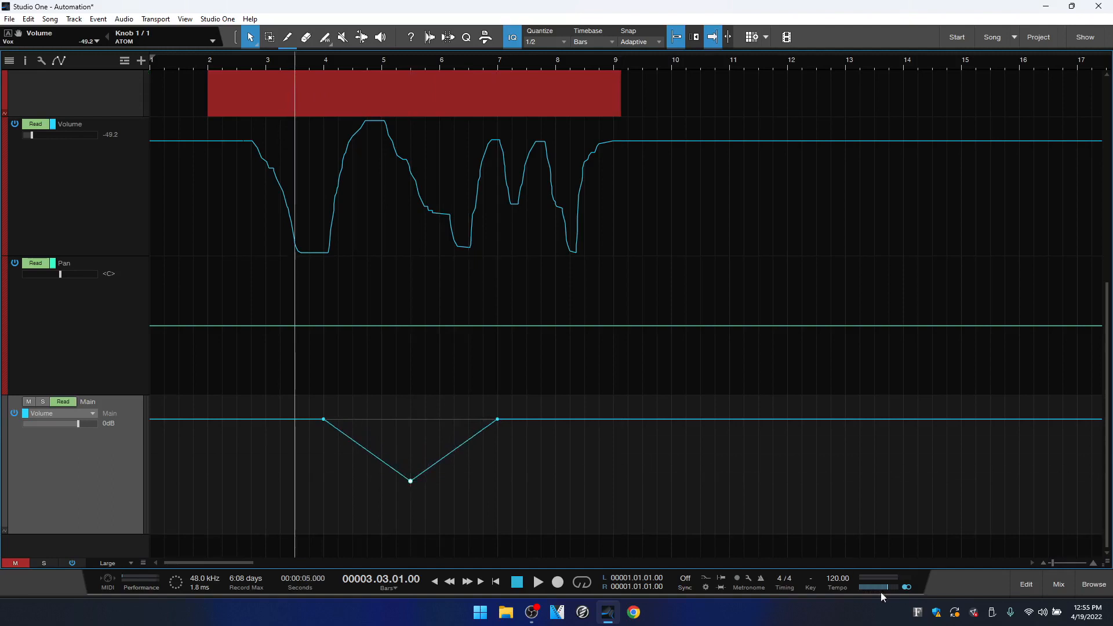
key("space")
left_click(1056, 586)
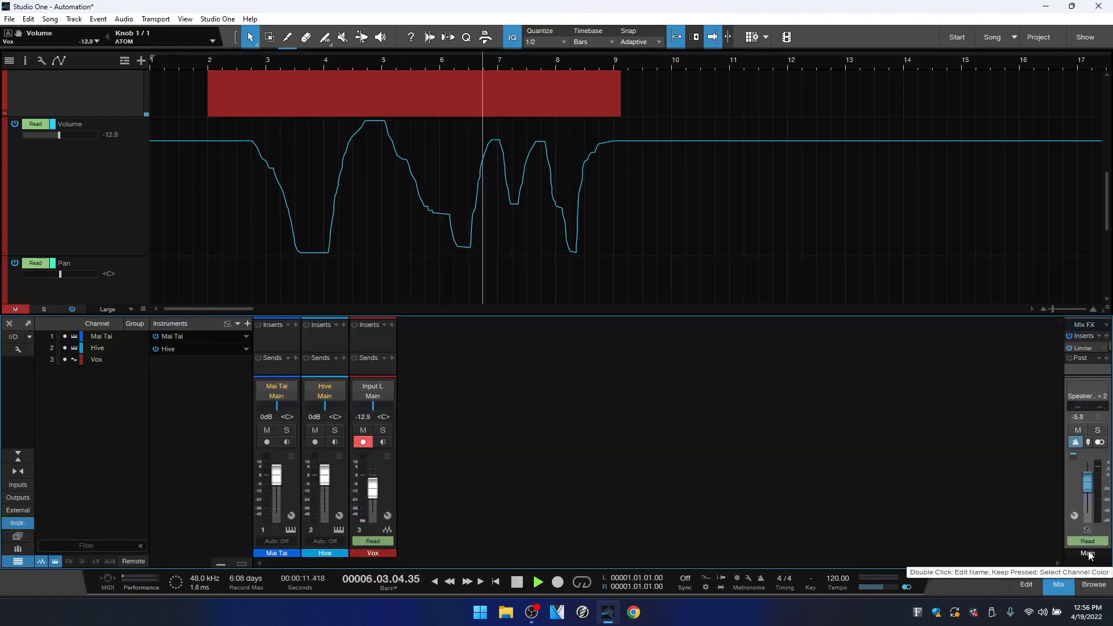
left_click(1061, 585)
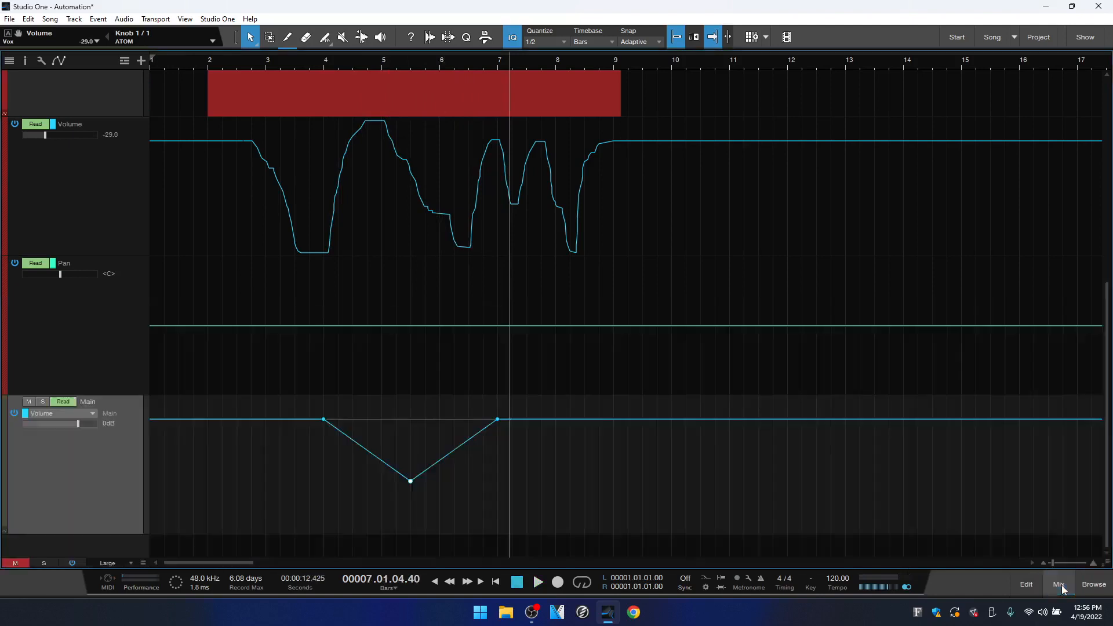
- Delete all points from the Main Volume envelope and remove the Main automation track
left_click_drag(585, 490, 251, 418)
key("Delete")
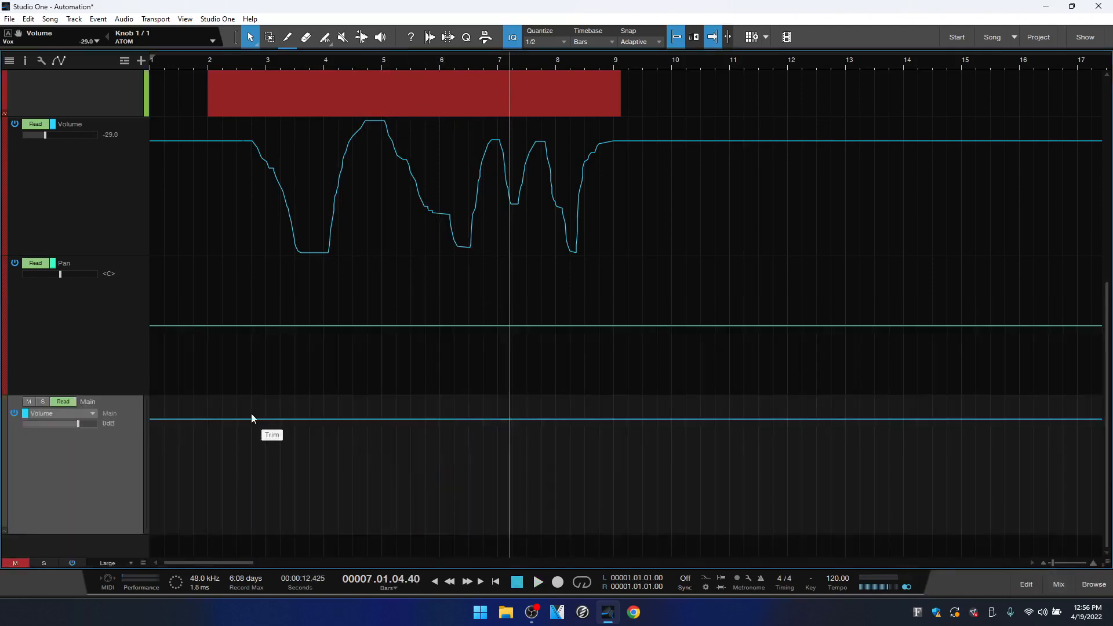
right_click(69, 465)
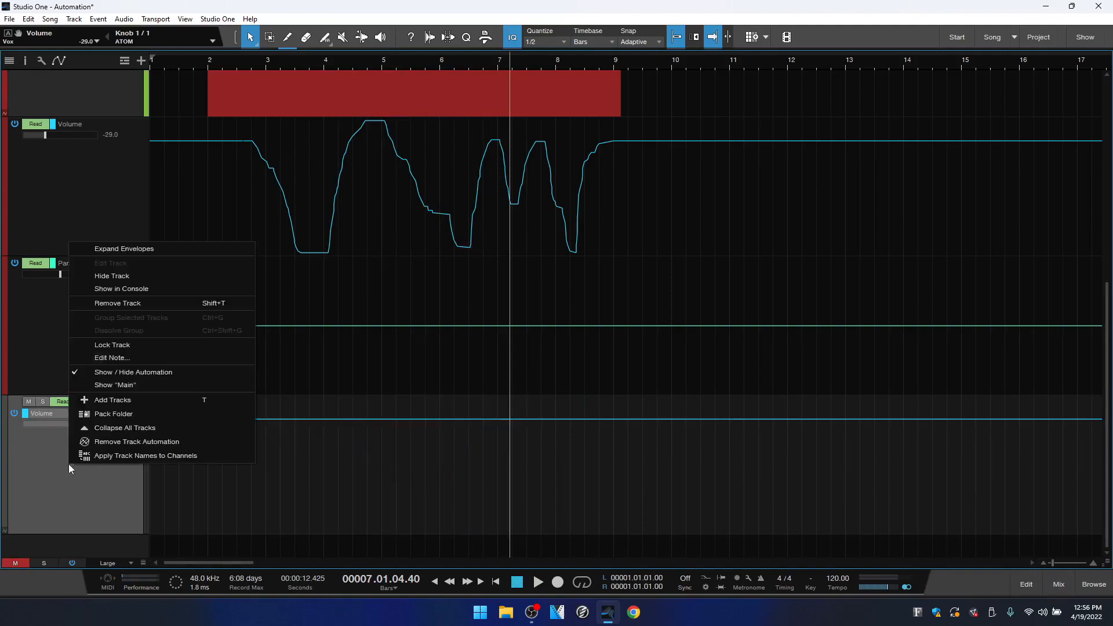
left_click(153, 303)
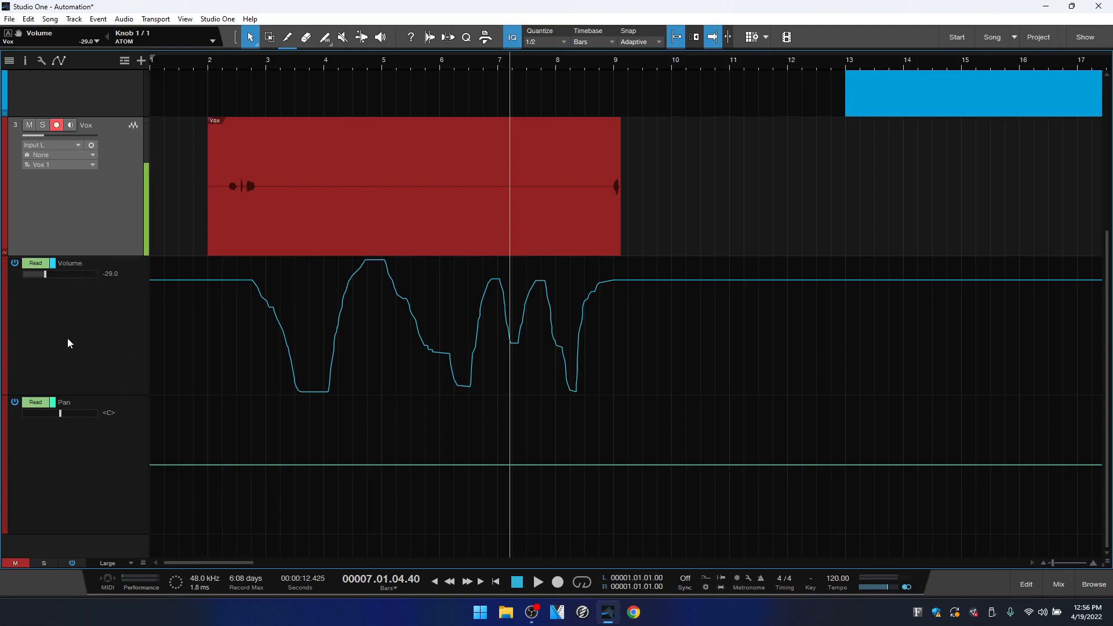
- Collapse the Vox envelopes, expand them to review the Volume and Pan lanes, and collapse them again
left_click(6, 255)
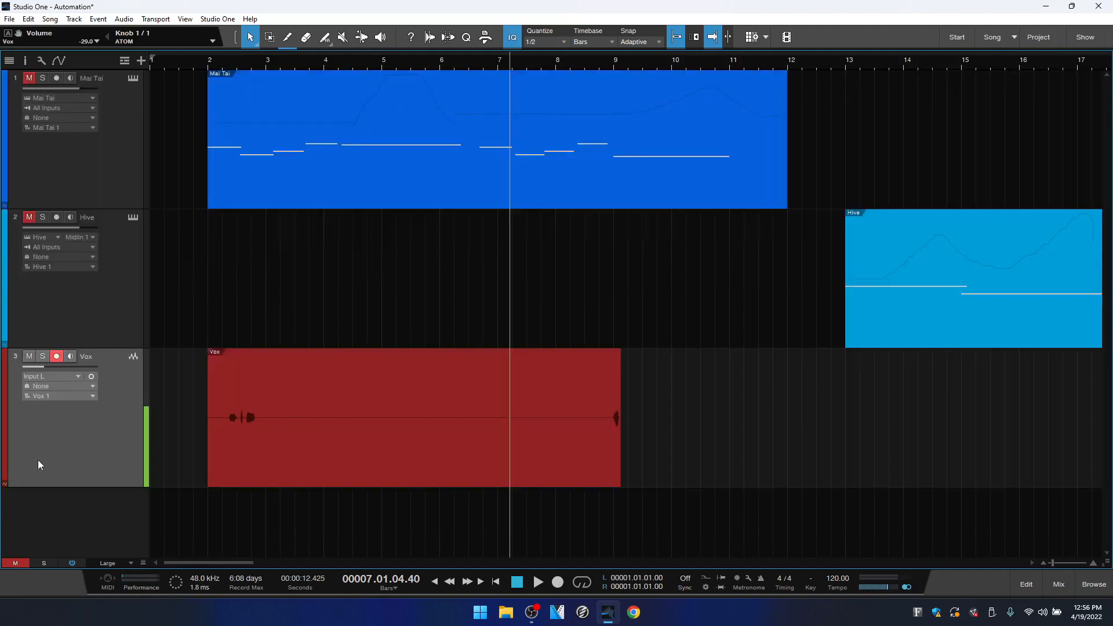
left_click(4, 486)
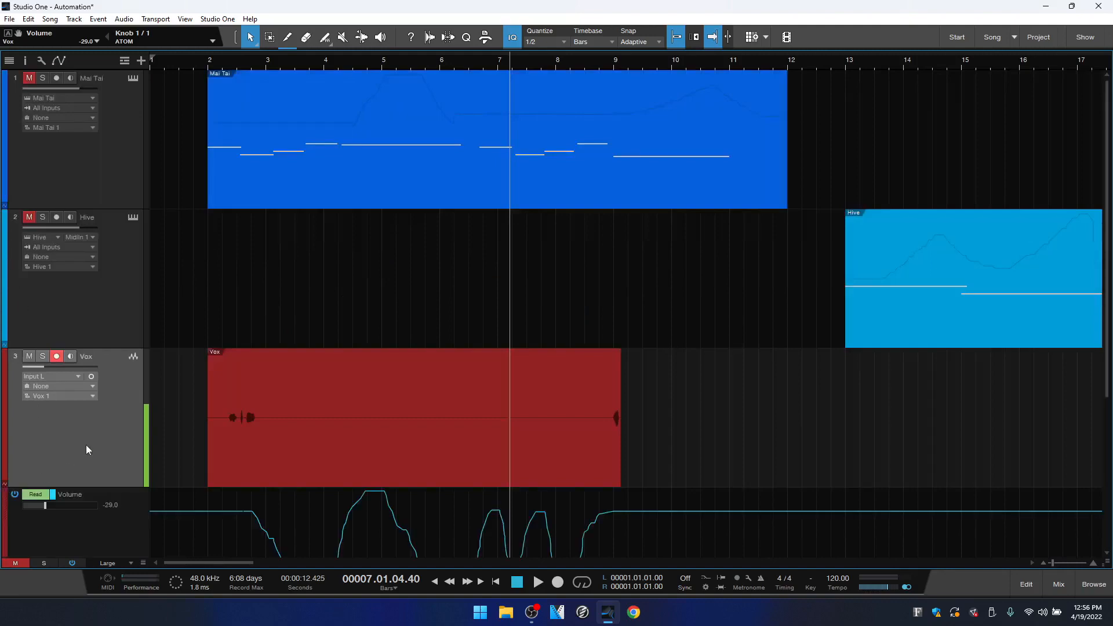
scroll(99, 444, "down", 5)
scroll(103, 448, "down", 1)
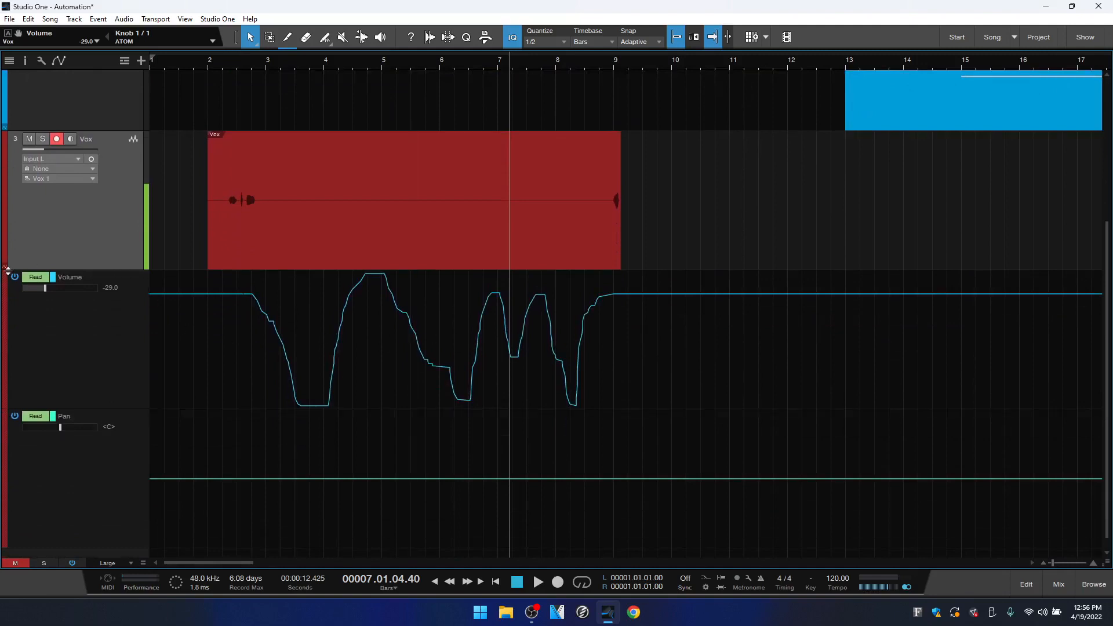
left_click(4, 267)
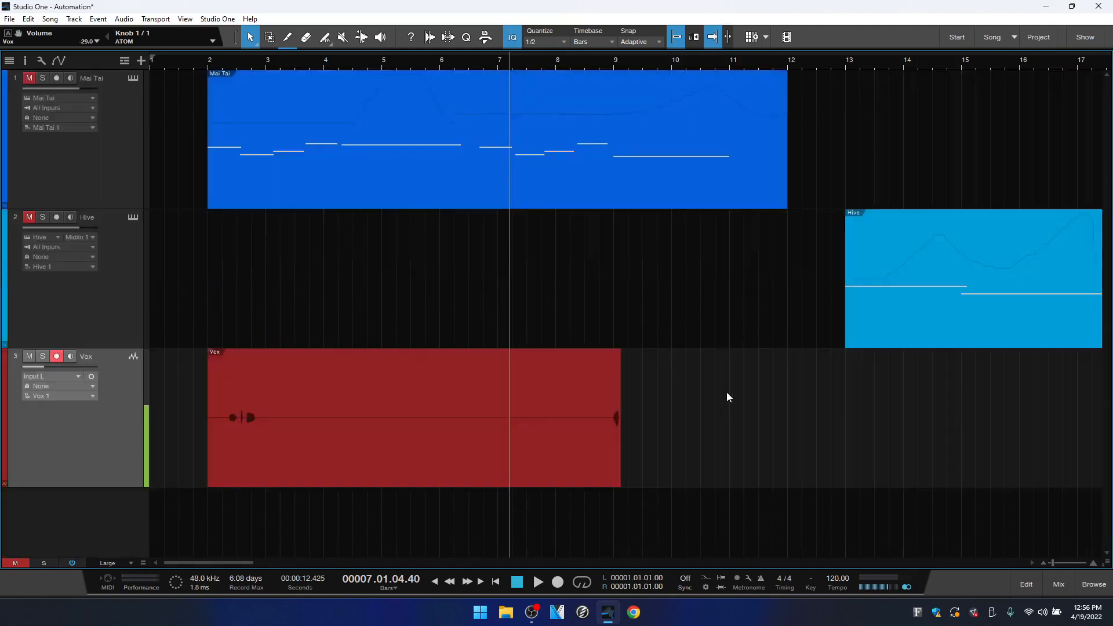
- Enable Mute as a default envelope for new audio tracks in the automation options
key("ctrl+comma")
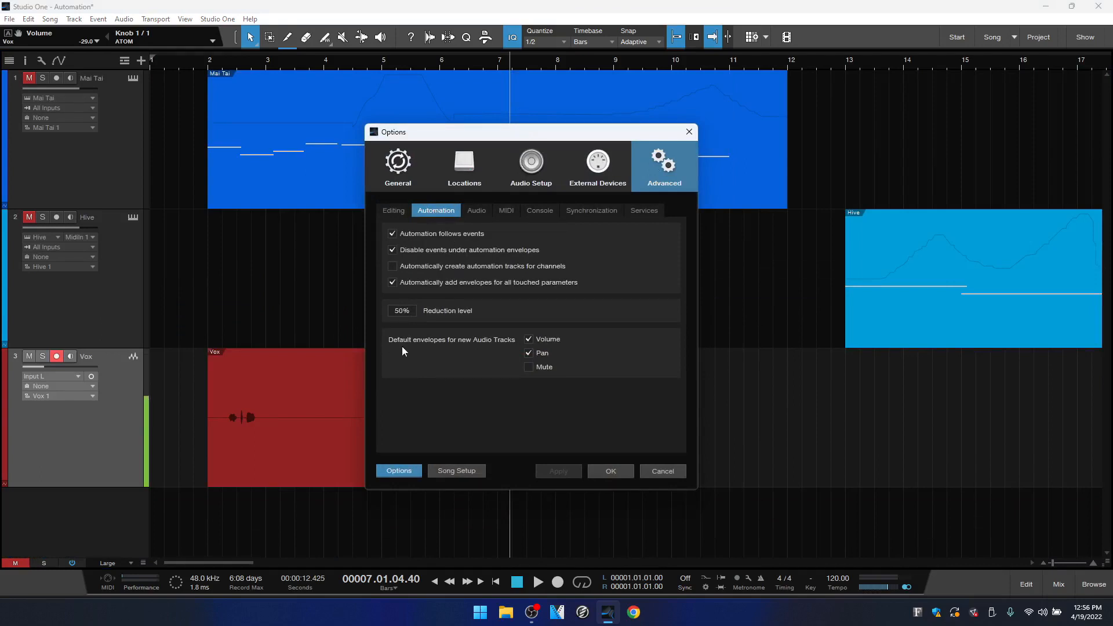
left_click(529, 367)
left_click(558, 471)
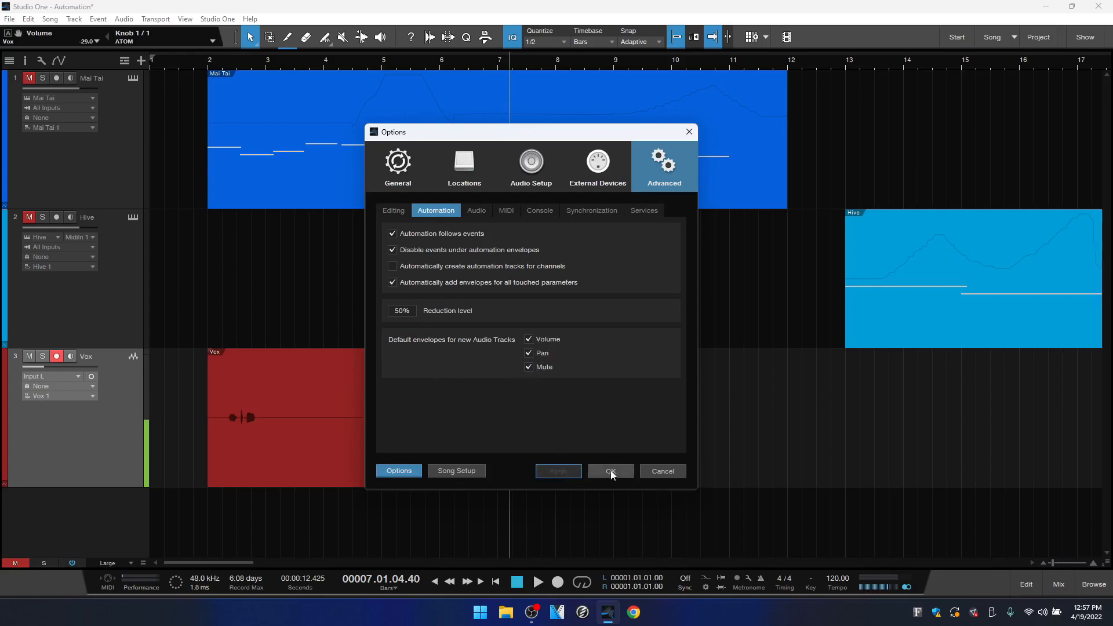
left_click(609, 472)
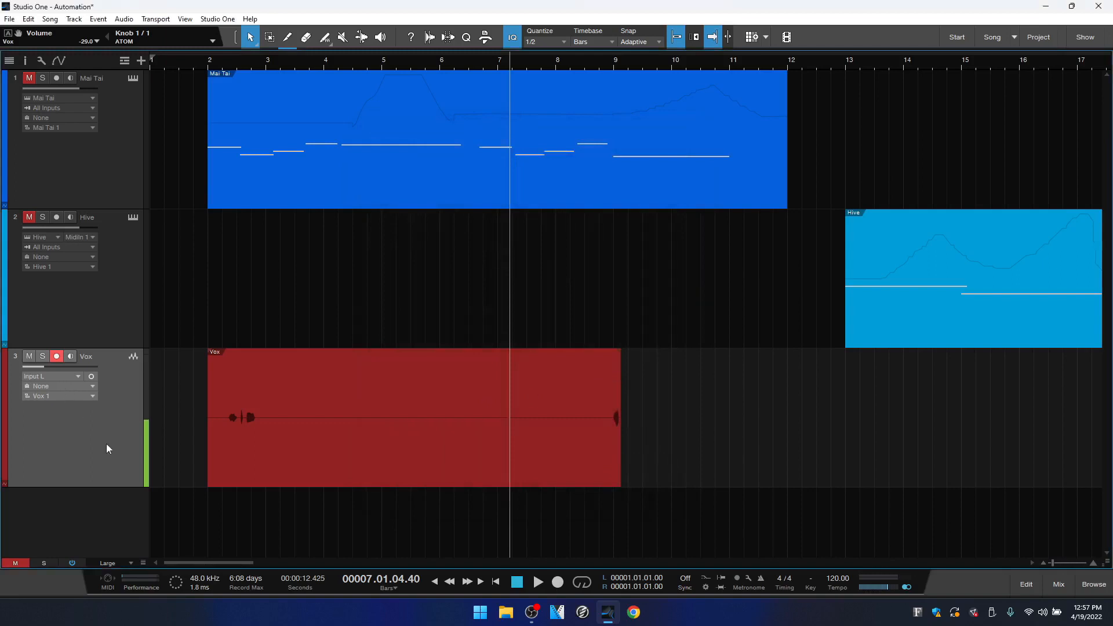
- Replace the Vox track with a new mono audio track named Vox using Input L, and show its automation envelopes
key("shift+t")
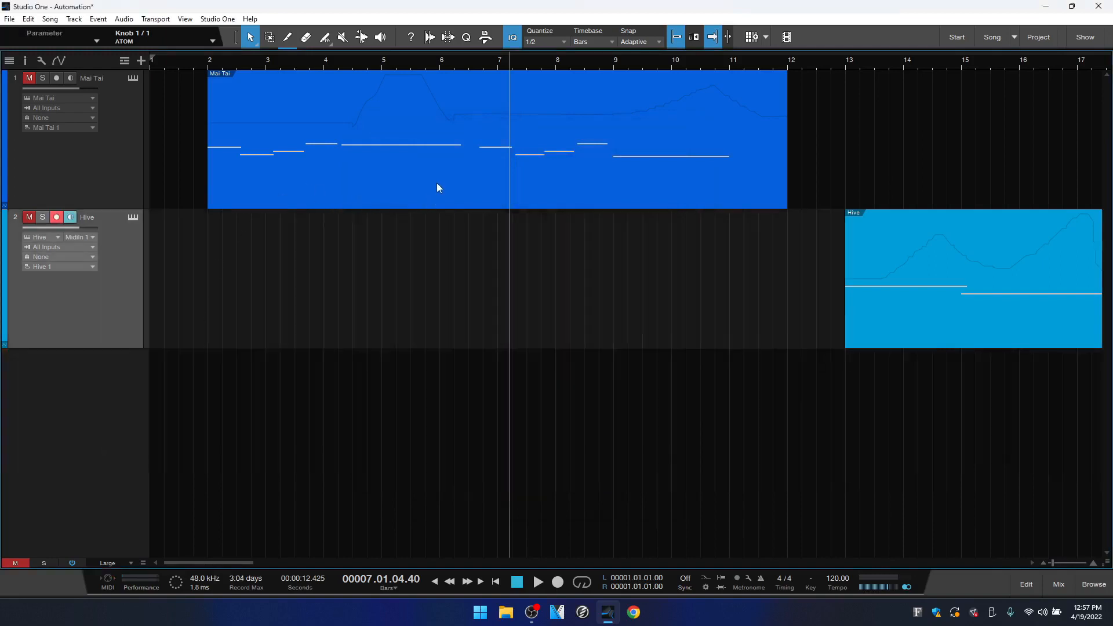
key("t")
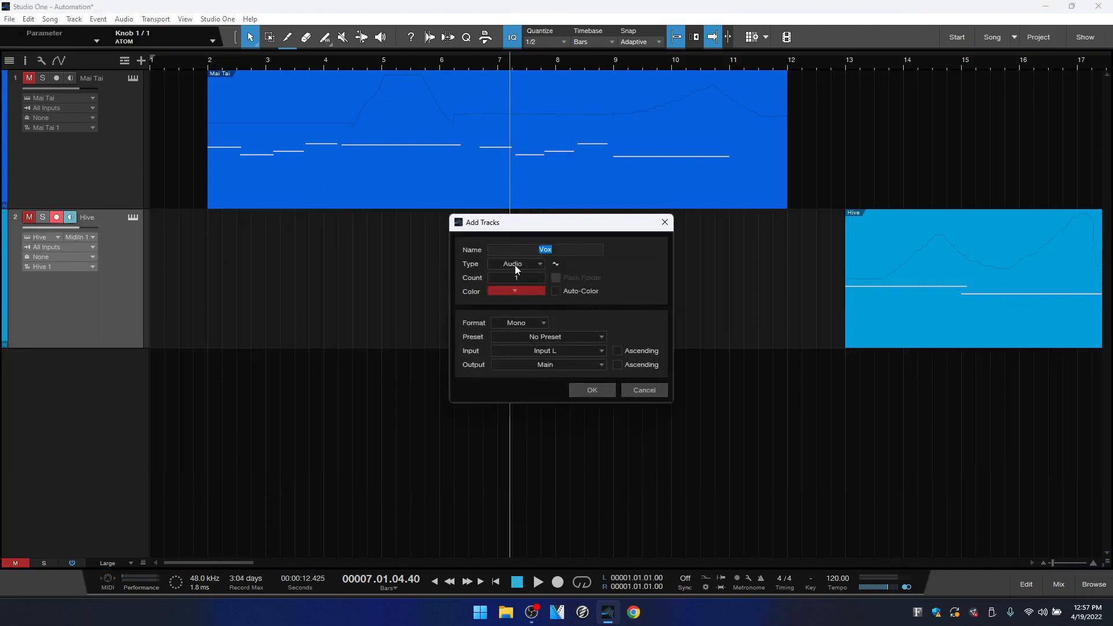
left_click(595, 394)
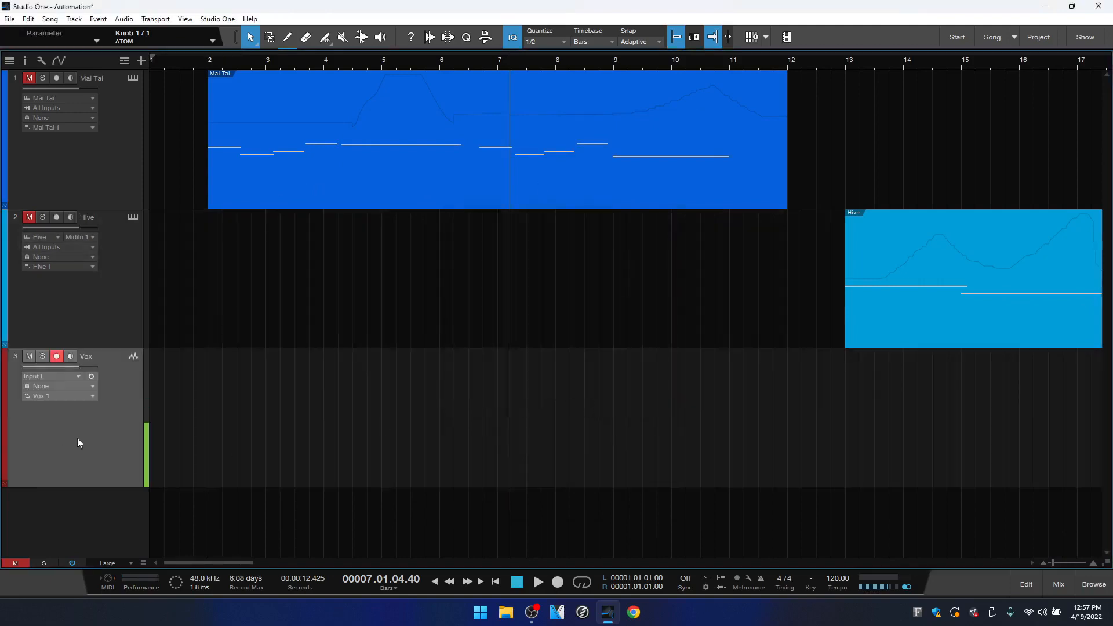
left_click(4, 487)
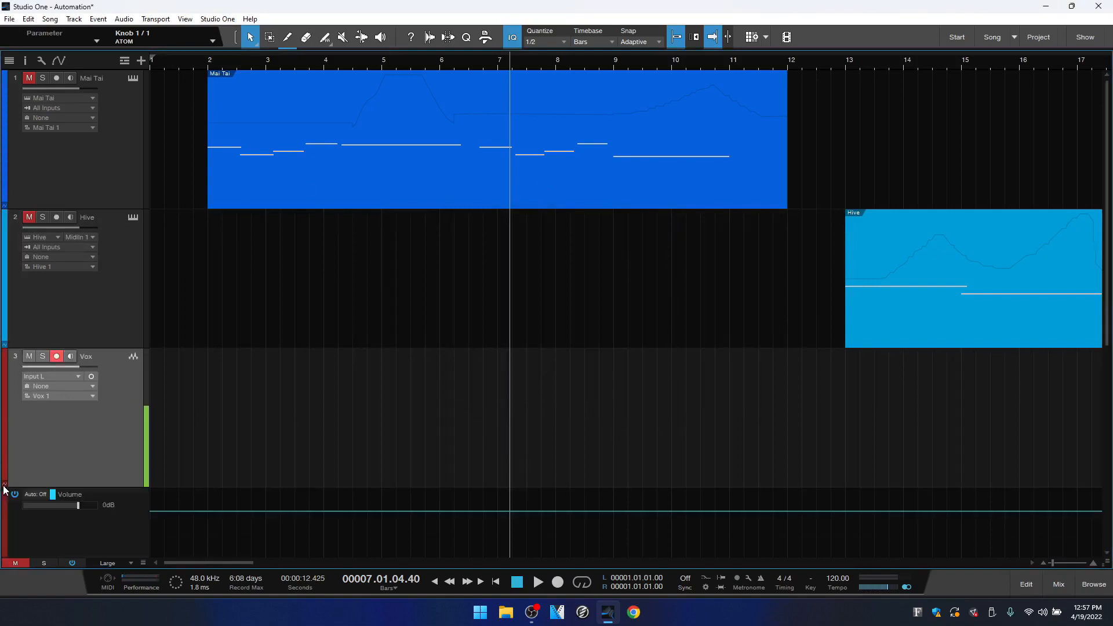
scroll(387, 399, "down", 8)
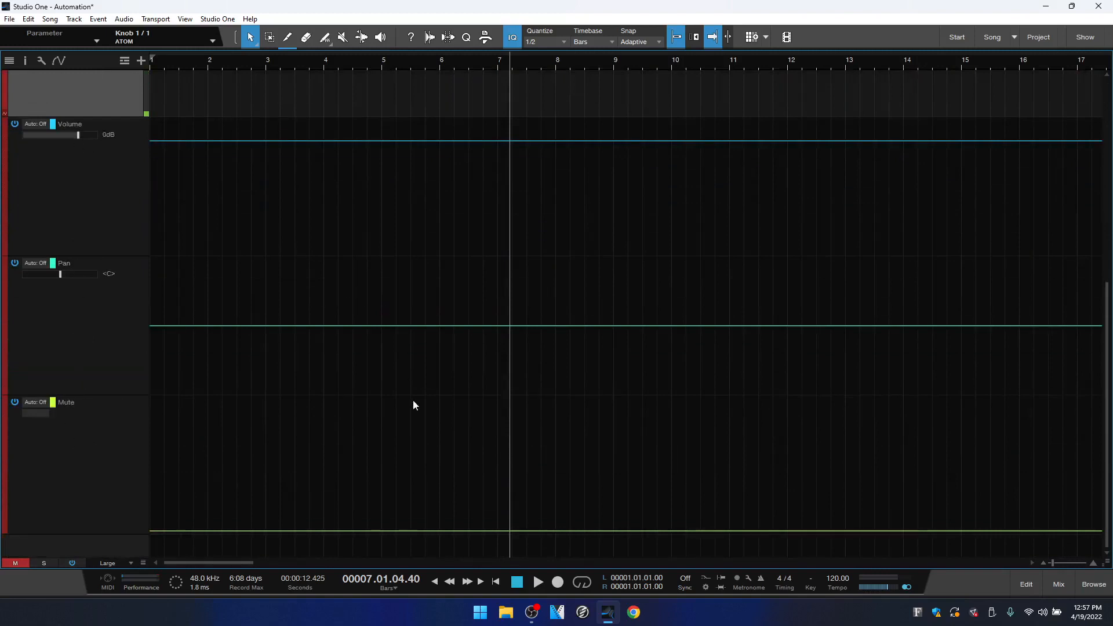
- Disable Mute as a default envelope for new audio tracks in the automation options, and select the Vox track's Mute envelope
key("ctrl+comma")
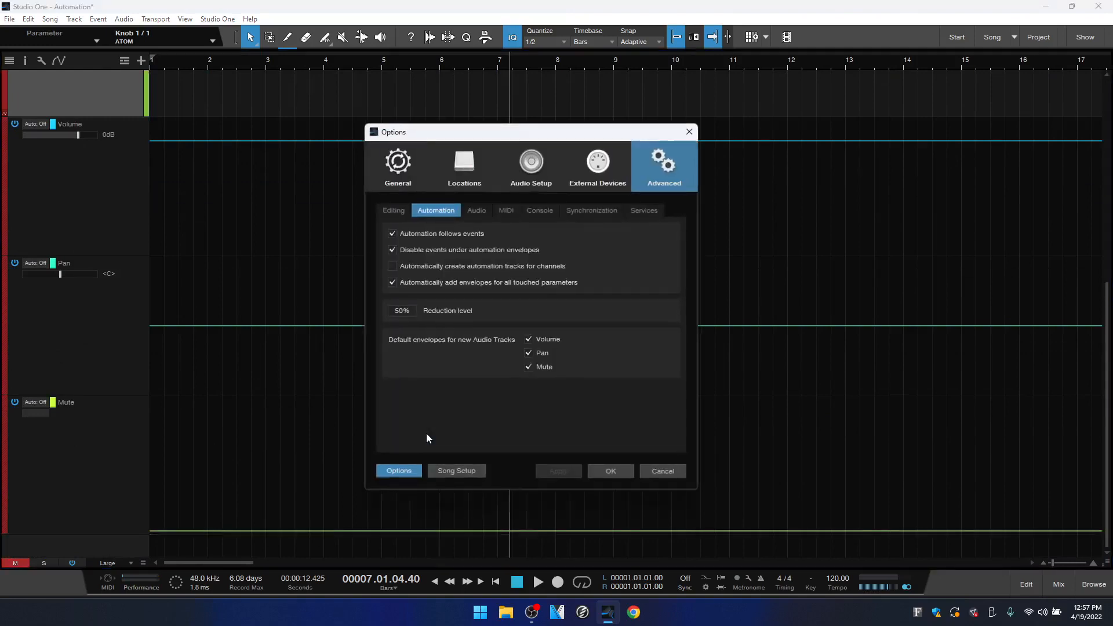
left_click(528, 367)
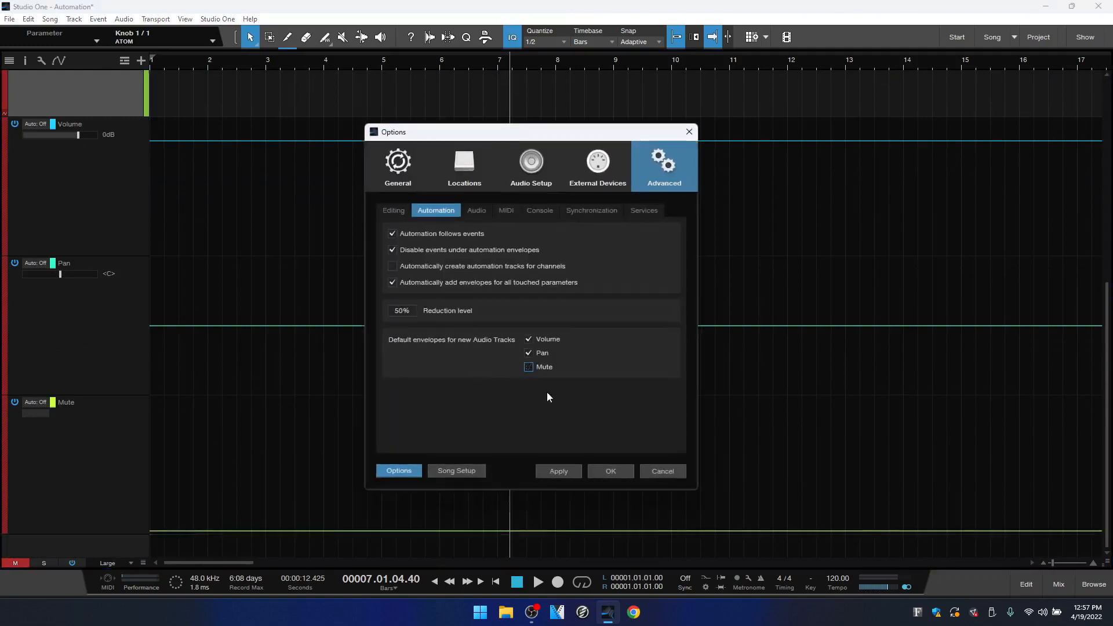
left_click(613, 472)
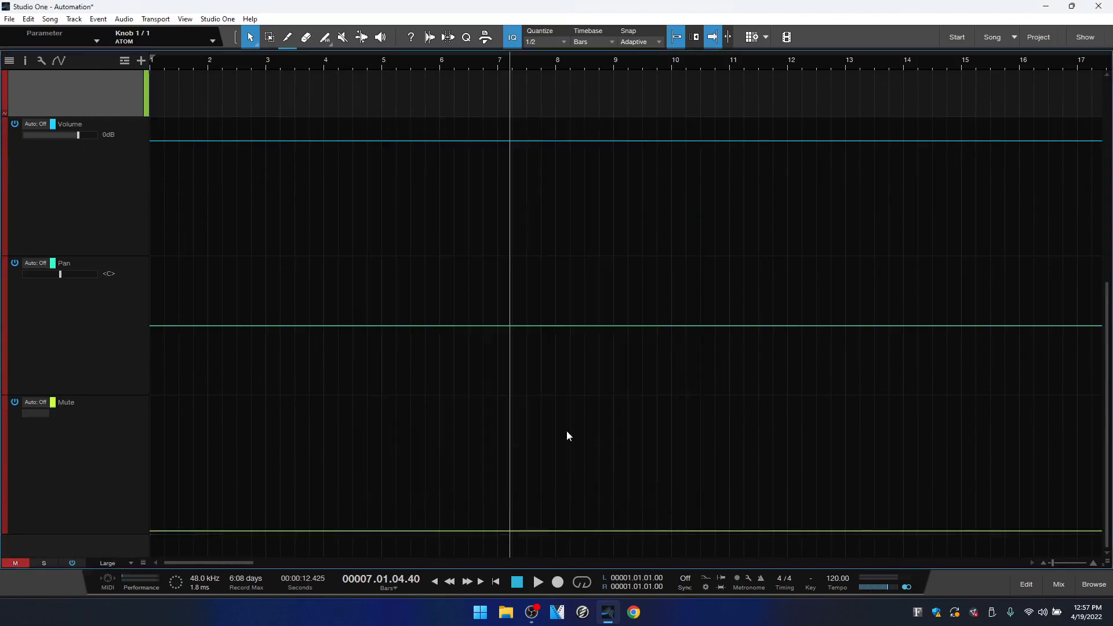
left_click(45, 468)
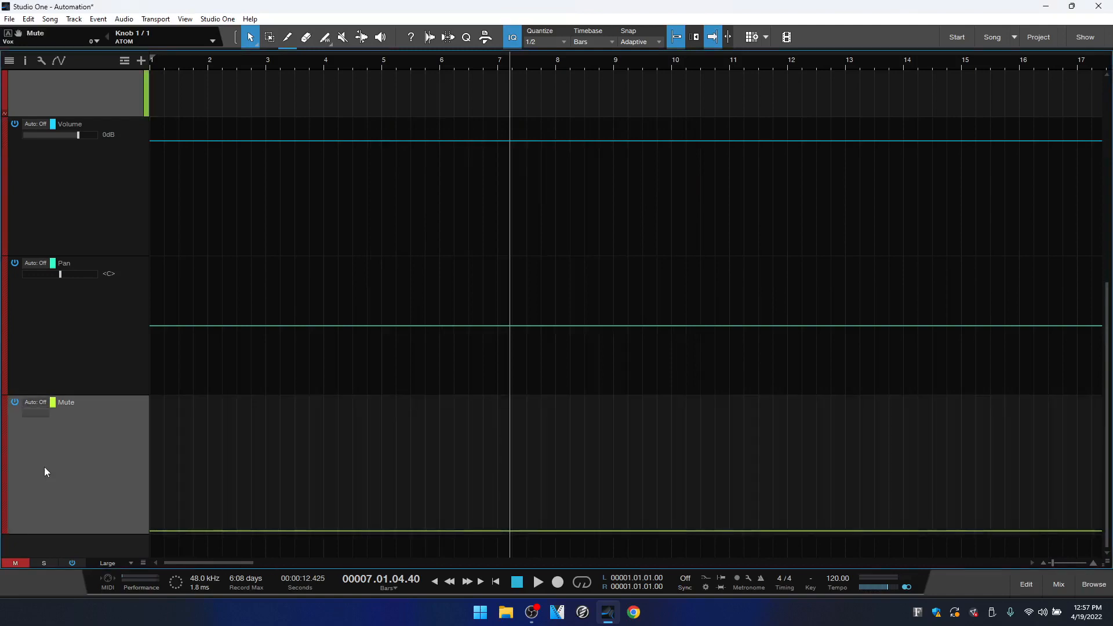